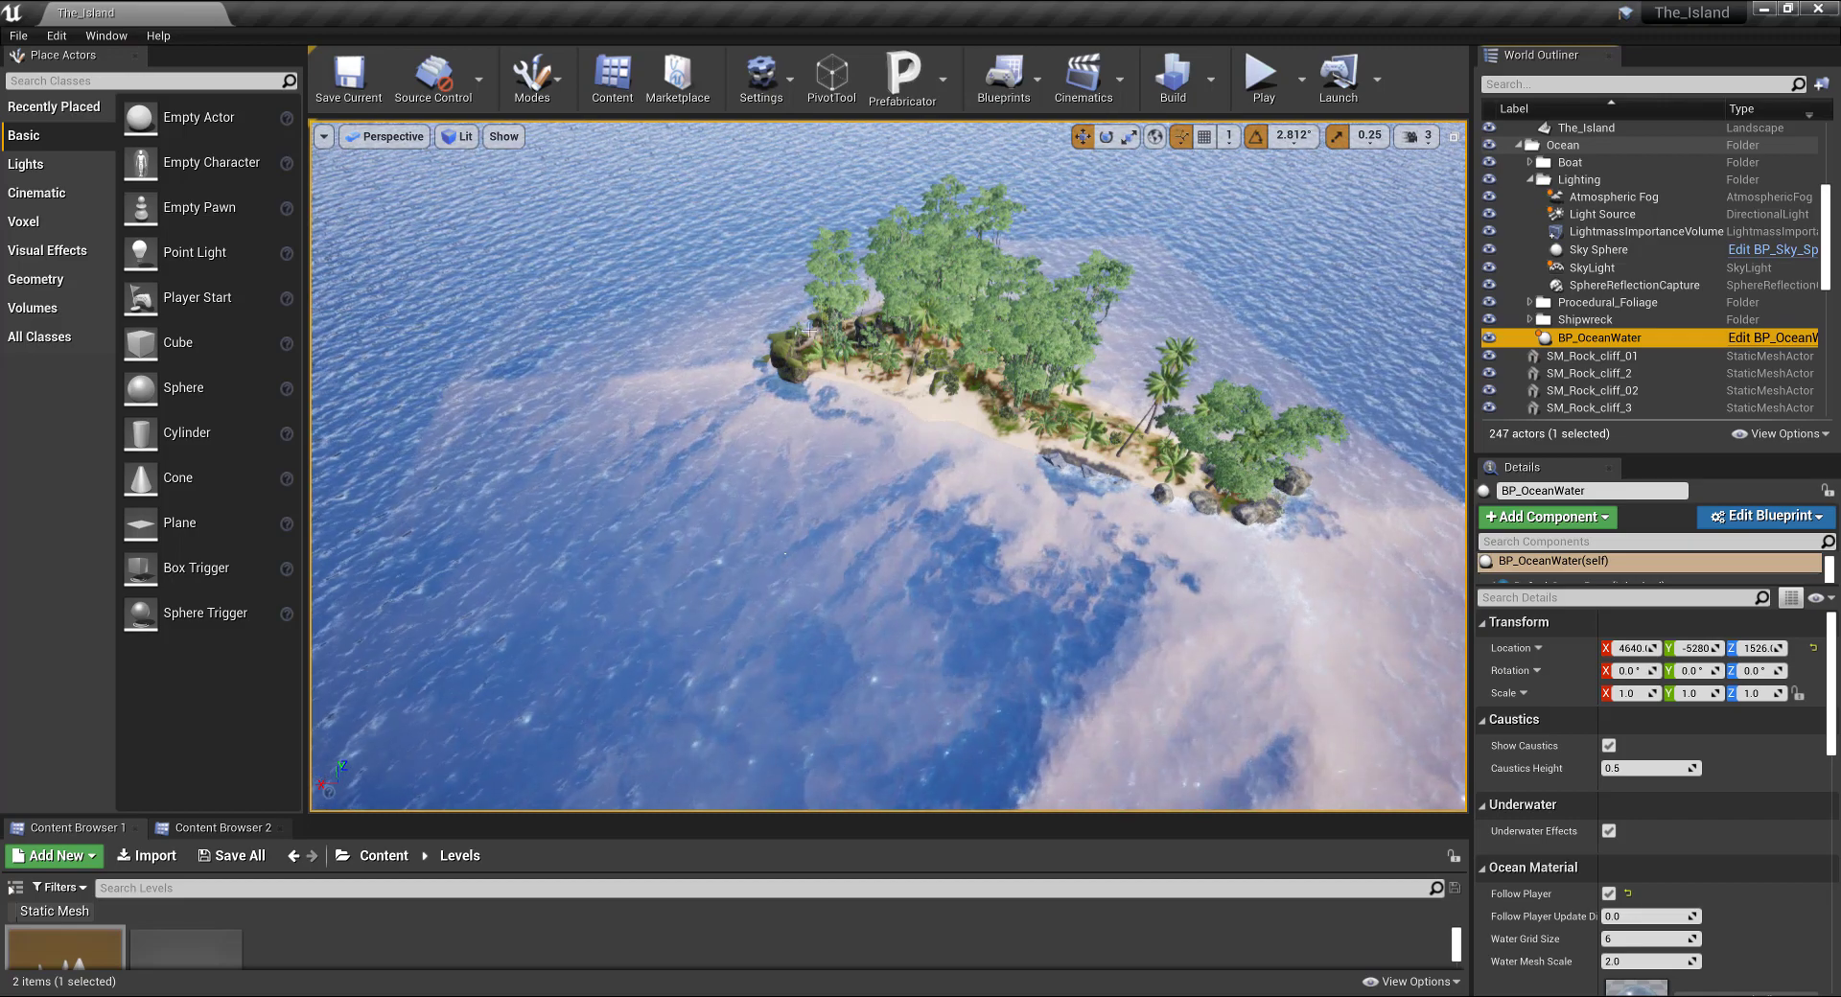
Step: Hide the BP_OceanWater actor to inspect the seabed around the sunken shipwreck
left_click(1491, 339)
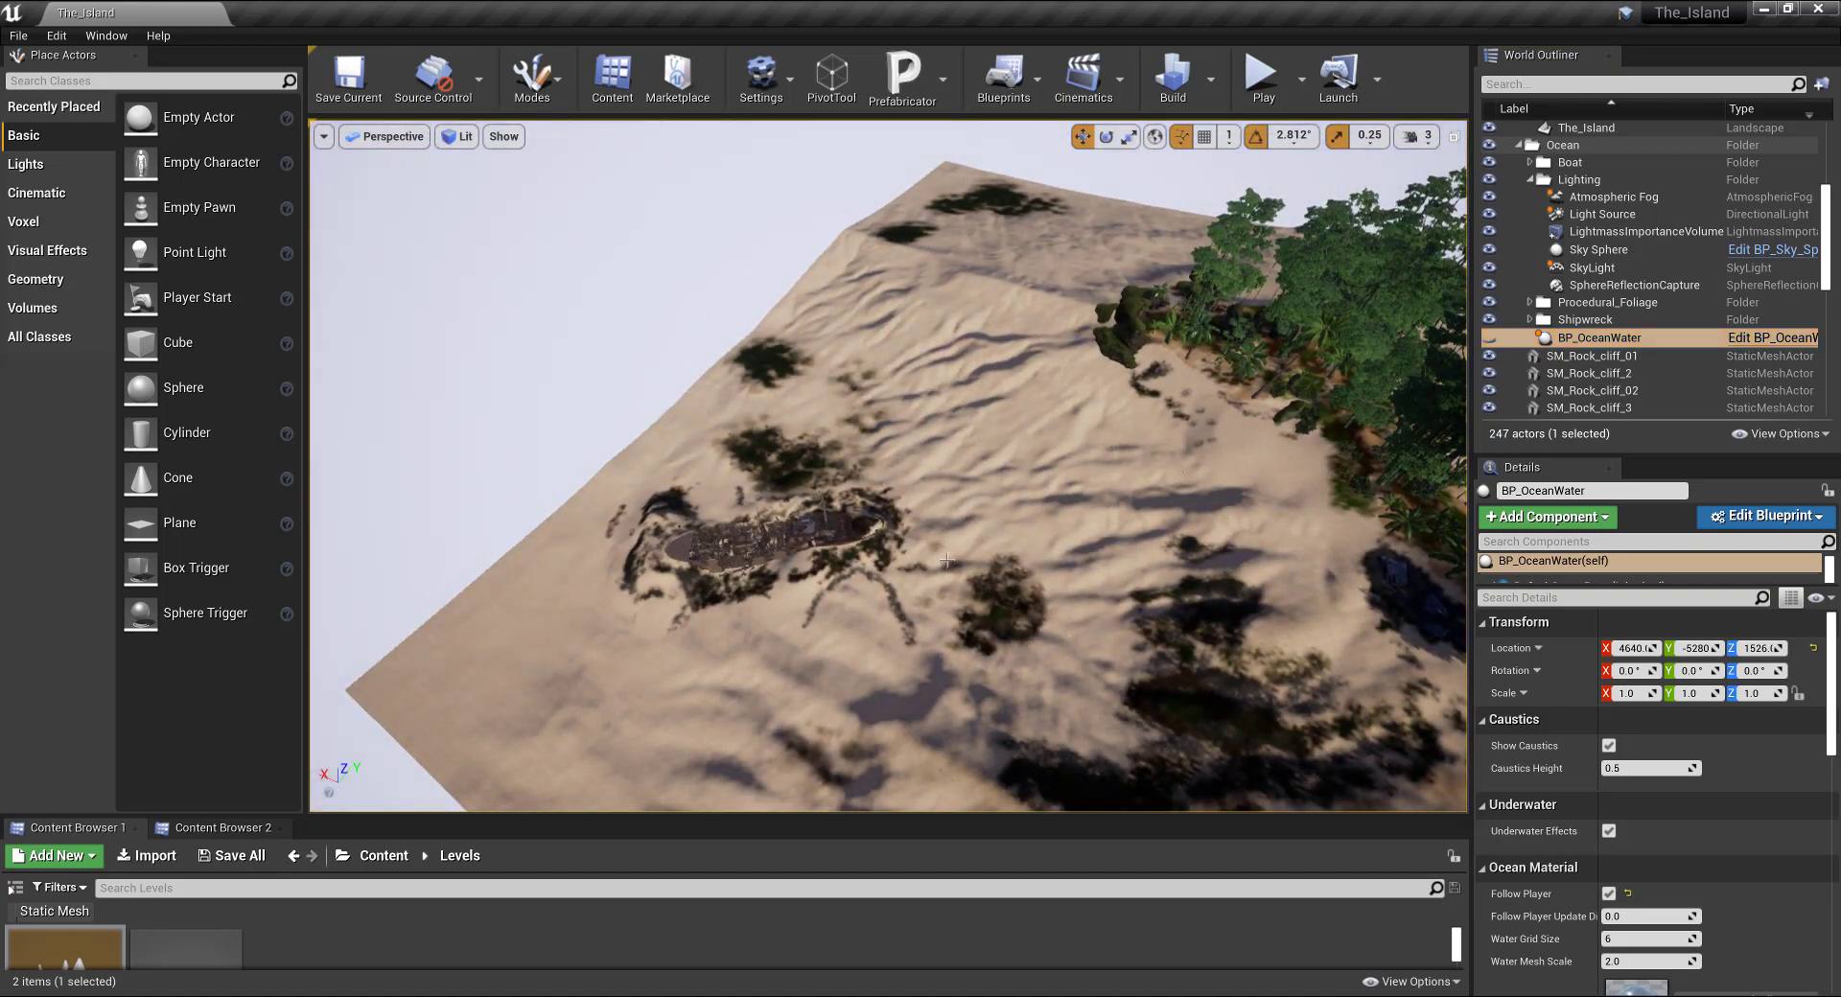
right_click_drag(978, 555, 1136, 537)
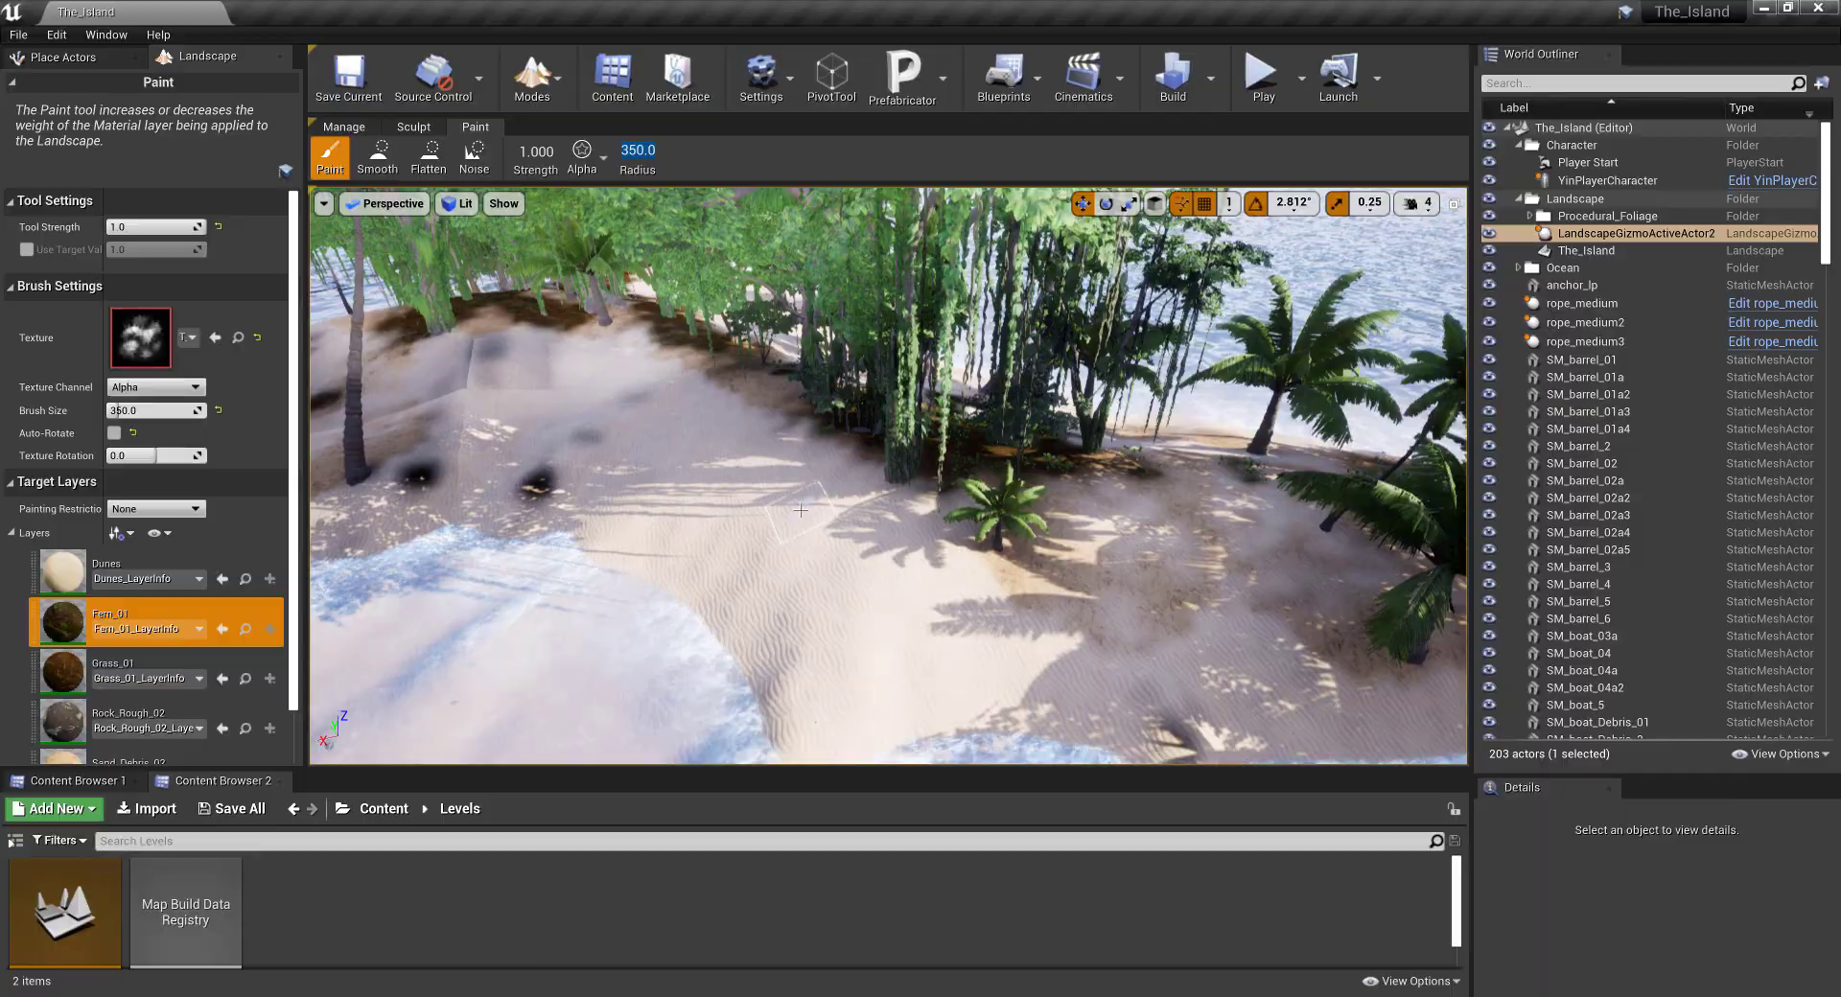
Step: Paint patches of the Fern_01 layer over the sand around the palms and vine-covered trees, and return to the selection mode
key("F11")
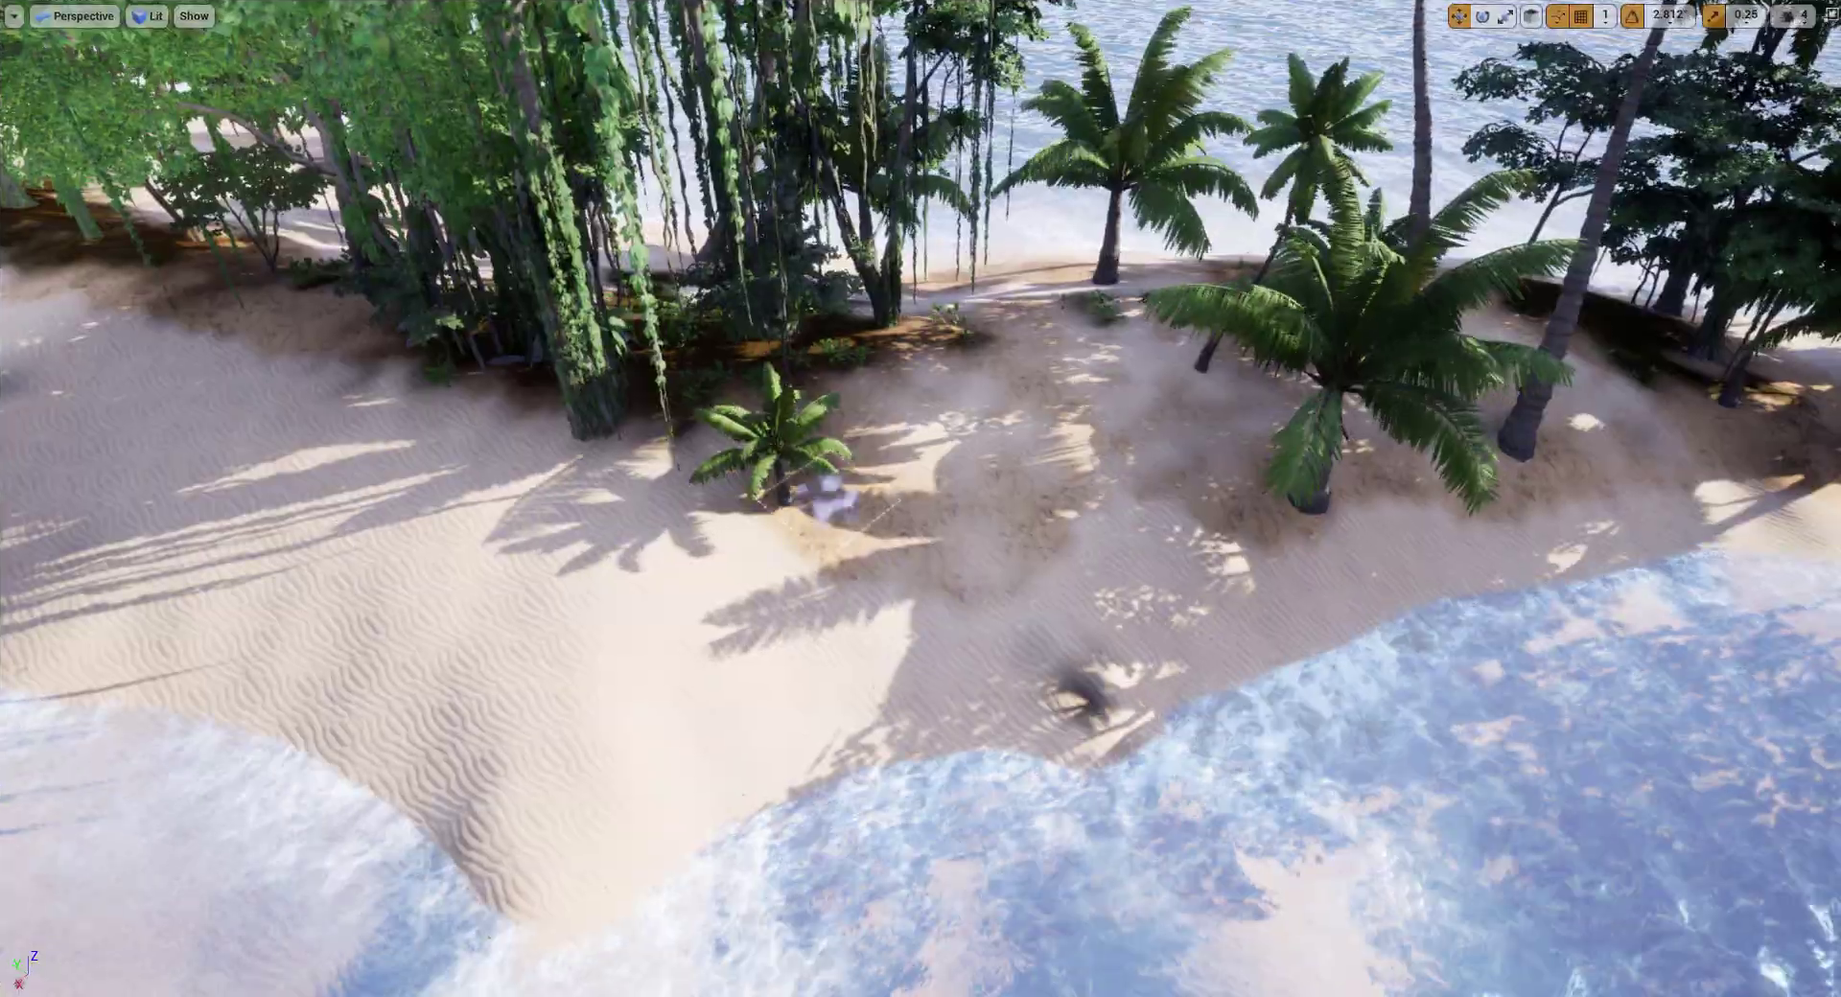
left_click_drag(1026, 555, 526, 390)
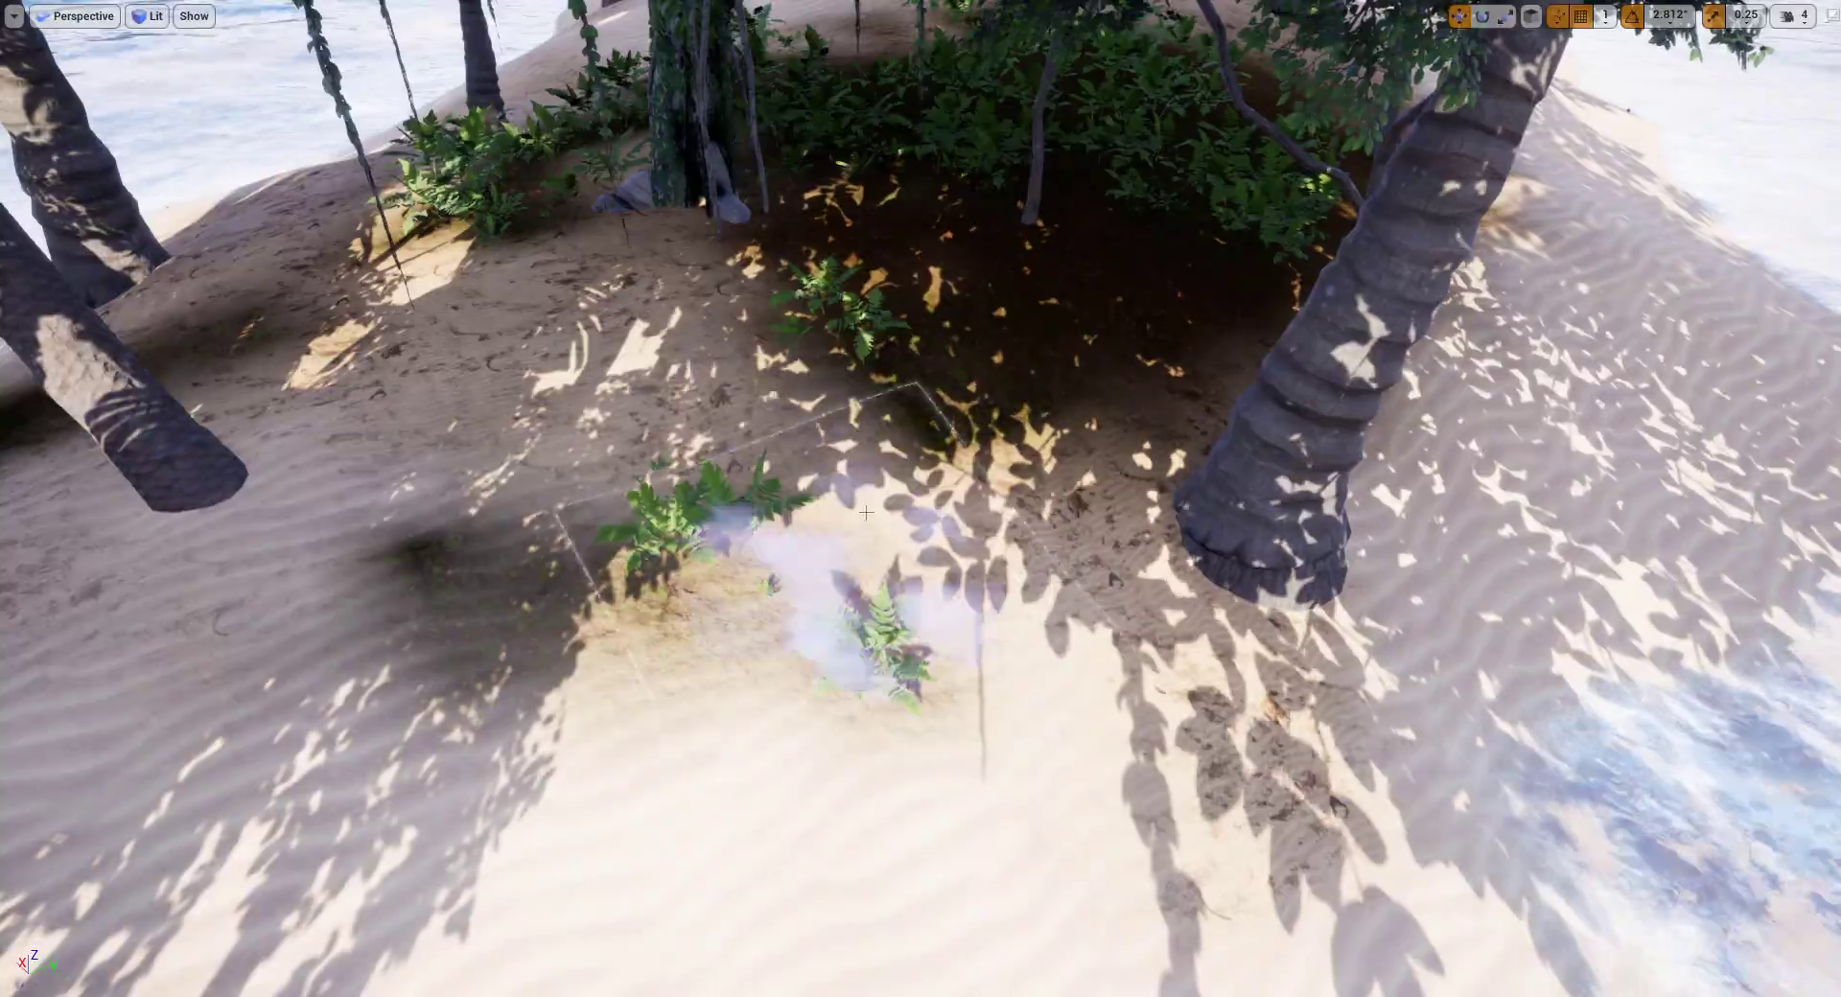
mouse_move(866, 512)
left_mouse_down()
mouse_move(1100, 361)
mouse_move(526, 472)
left_mouse_up()
mouse_move(525, 472)
right_mouse_down()
mouse_move(694, 722)
mouse_move(561, 599)
mouse_move(690, 632)
mouse_move(593, 686)
mouse_move(652, 613)
mouse_move(804, 728)
mouse_move(622, 318)
mouse_move(1069, 527)
mouse_move(1363, 438)
mouse_move(671, 508)
mouse_move(691, 522)
mouse_move(507, 300)
right_mouse_up()
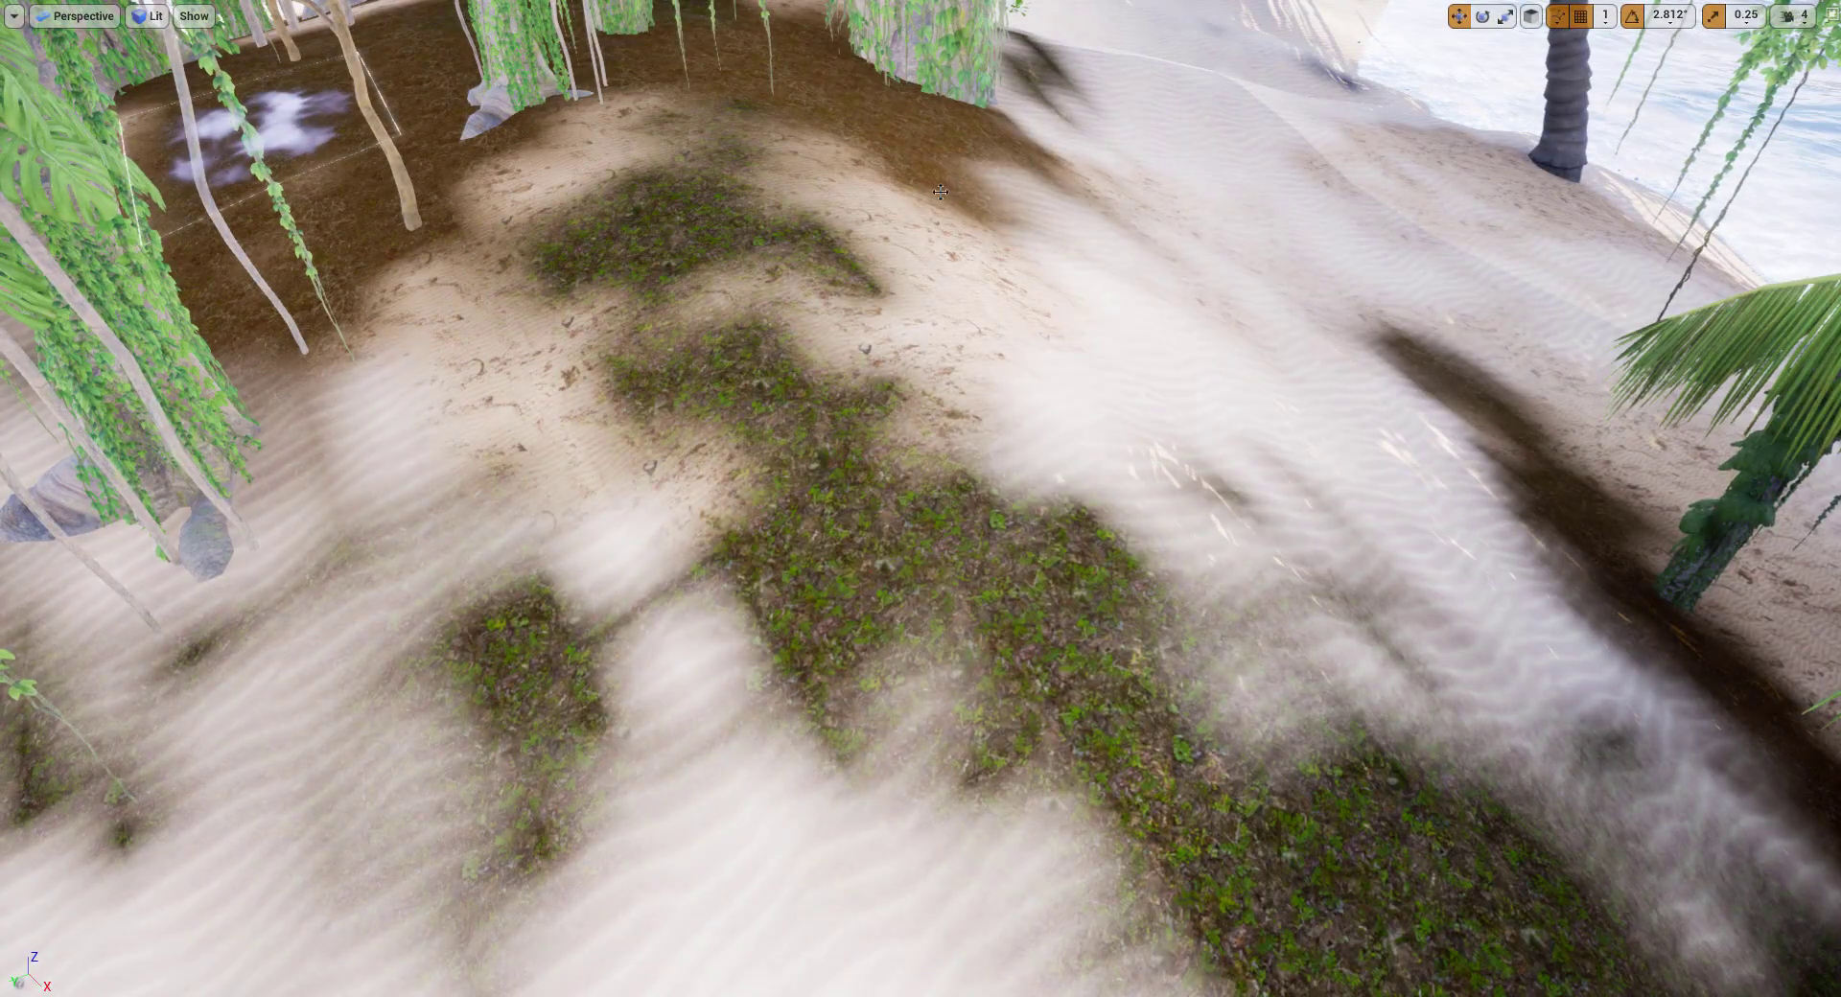
mouse_move(940, 192)
right_mouse_down()
mouse_move(987, 595)
mouse_move(937, 443)
mouse_move(958, 384)
mouse_move(1035, 537)
right_mouse_up()
left_click_drag(1007, 633, 1102, 748)
right_click_drag(863, 537, 973, 626)
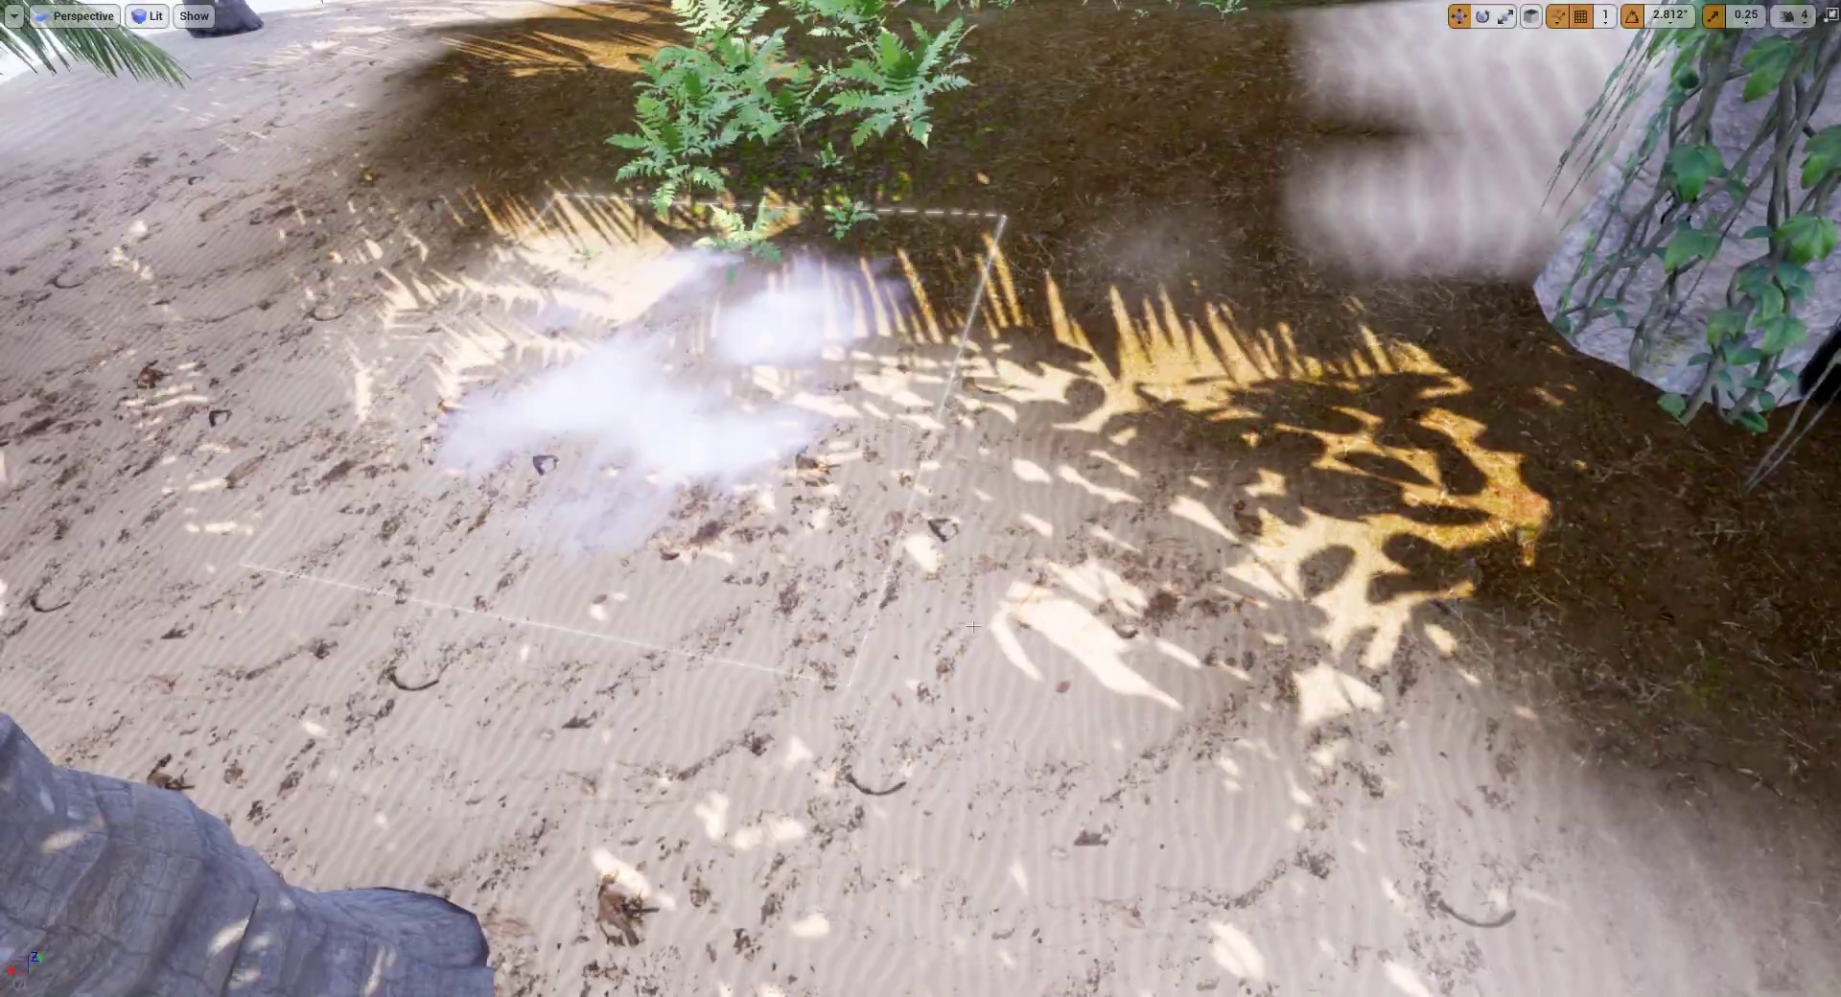
left_click_drag(973, 626, 1102, 767)
mouse_move(1103, 767)
right_mouse_down()
mouse_move(1016, 709)
mouse_move(1131, 536)
right_mouse_up()
left_click_drag(1131, 537, 968, 412)
right_click_drag(968, 412, 671, 450)
left_click_drag(671, 451, 883, 247)
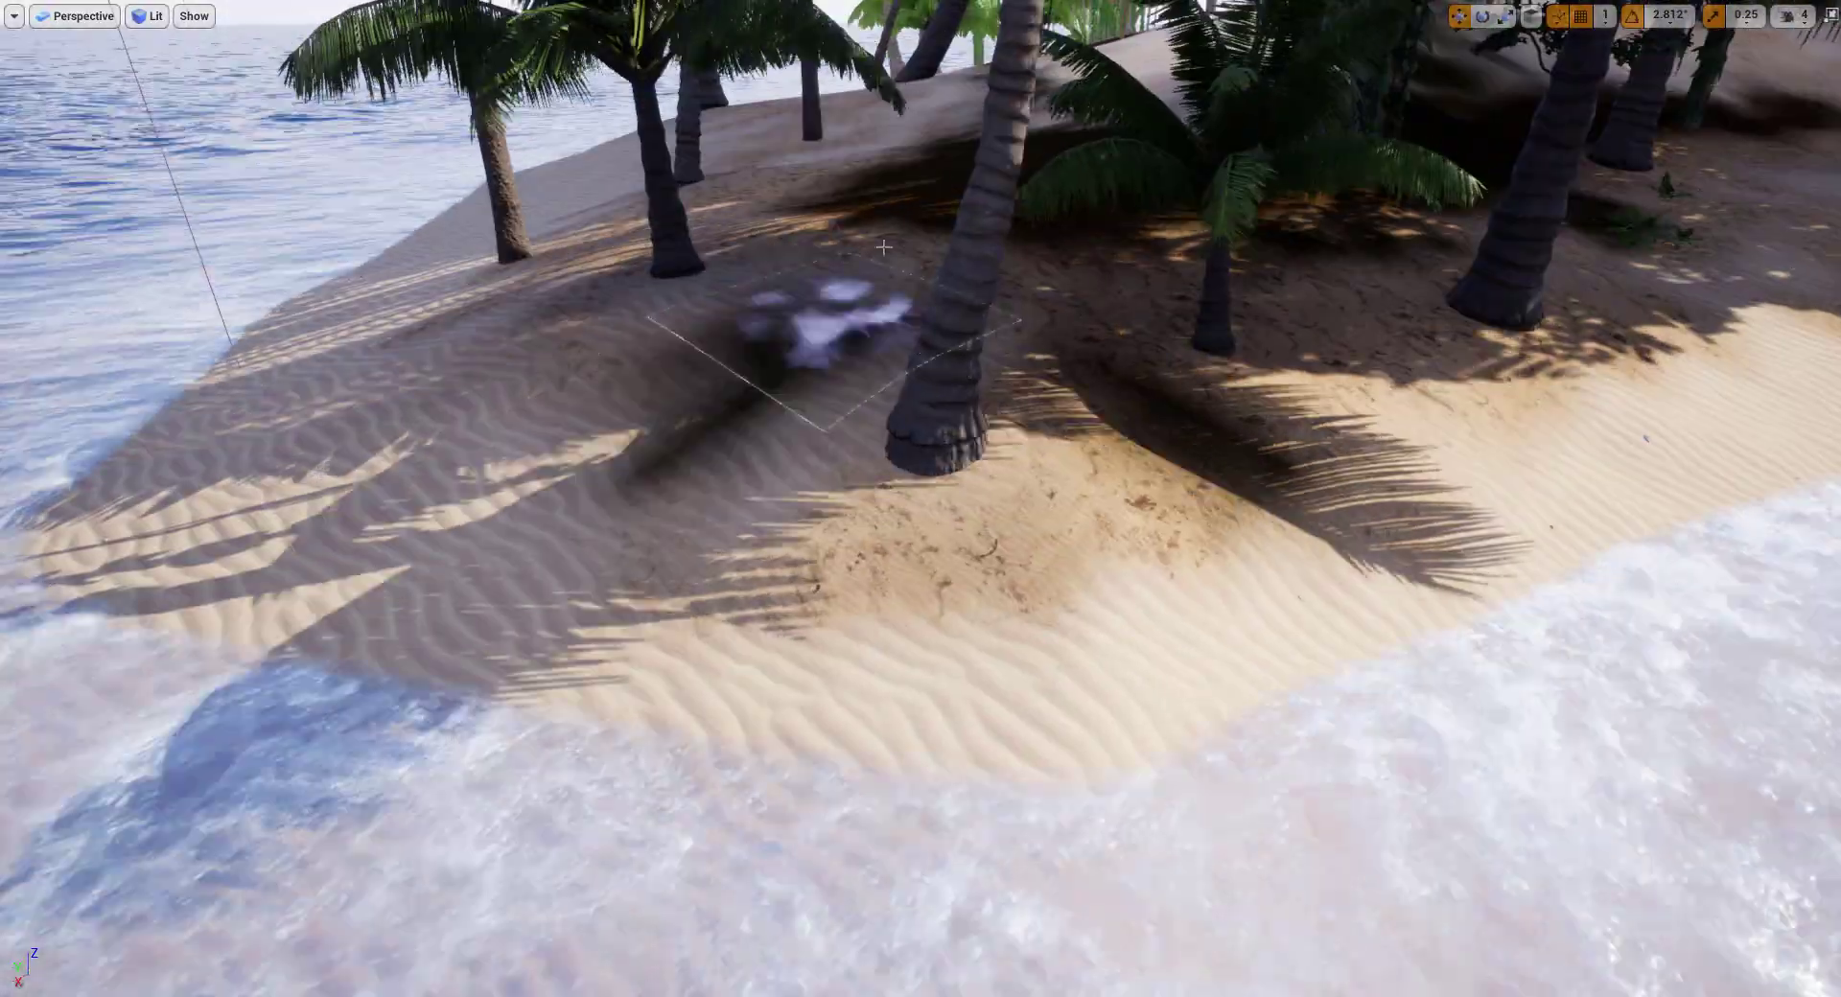
mouse_move(883, 247)
right_mouse_down()
mouse_move(511, 401)
mouse_move(536, 431)
right_mouse_up()
mouse_move(614, 384)
left_mouse_down()
mouse_move(801, 423)
mouse_move(431, 472)
left_mouse_up()
mouse_move(431, 472)
right_mouse_down()
mouse_move(1151, 595)
mouse_move(1178, 633)
mouse_move(1069, 613)
mouse_move(863, 460)
mouse_move(920, 326)
right_mouse_up()
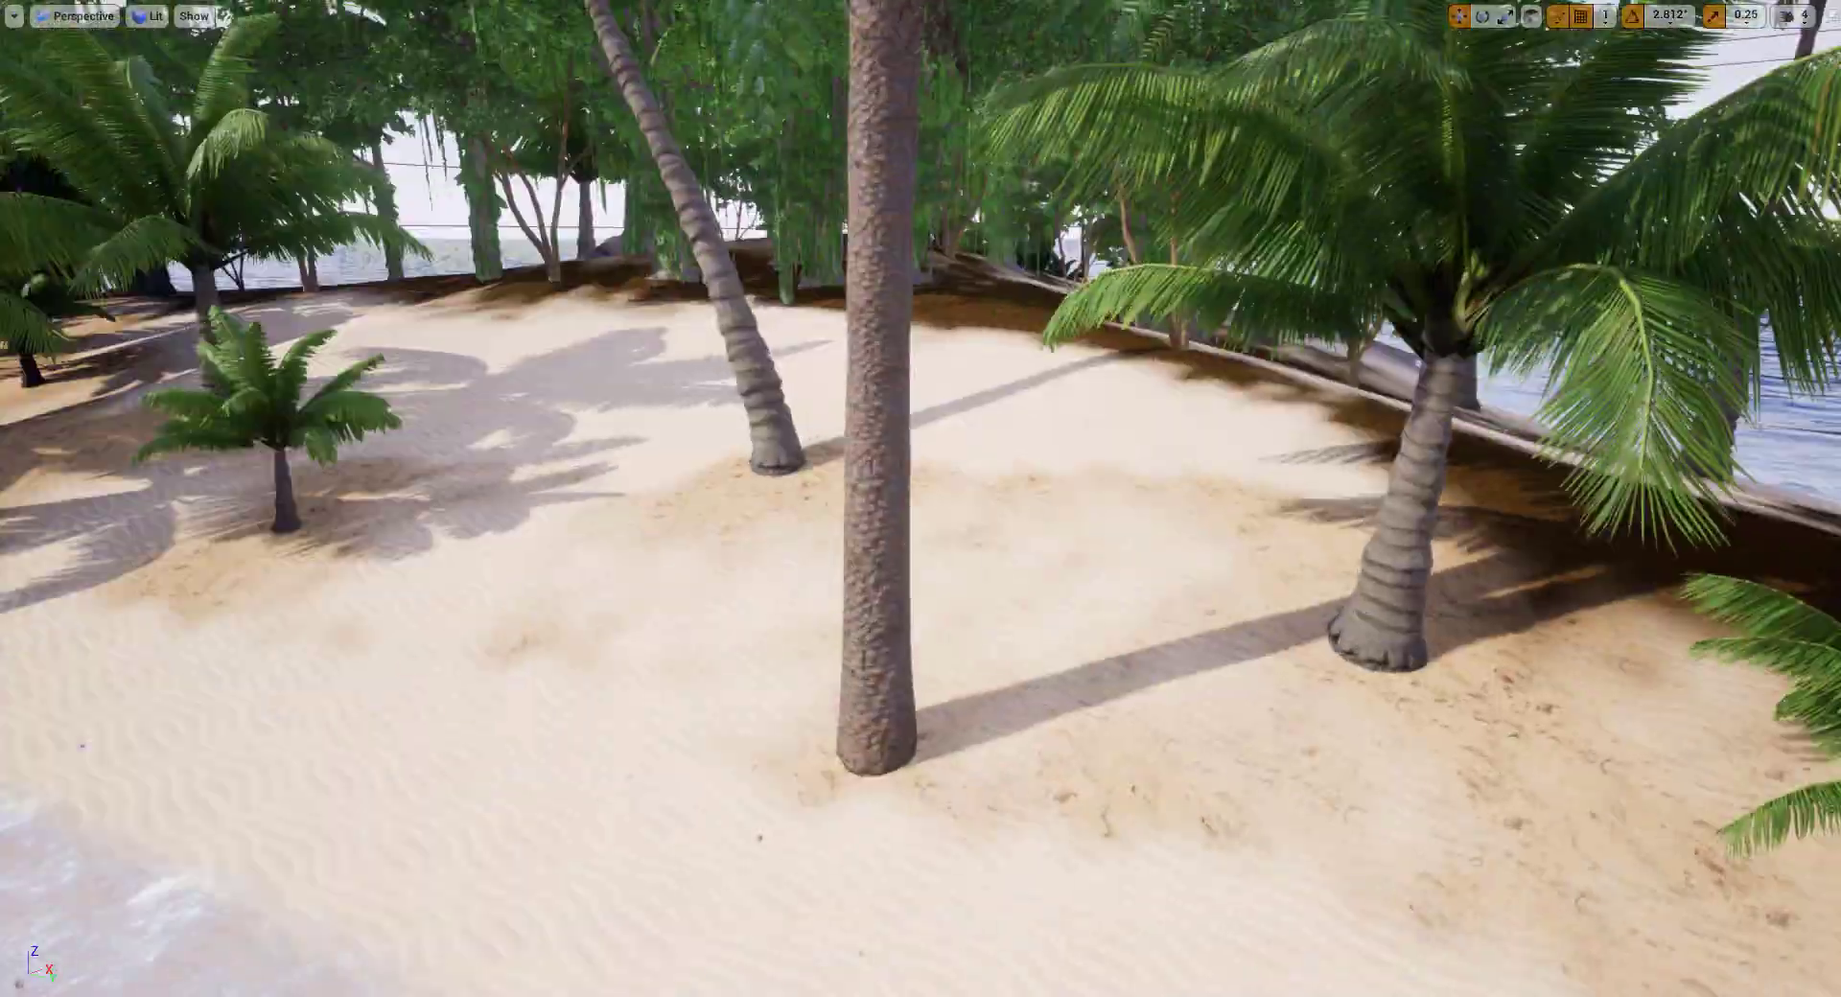
right_click_drag(970, 536, 921, 498)
key("F11")
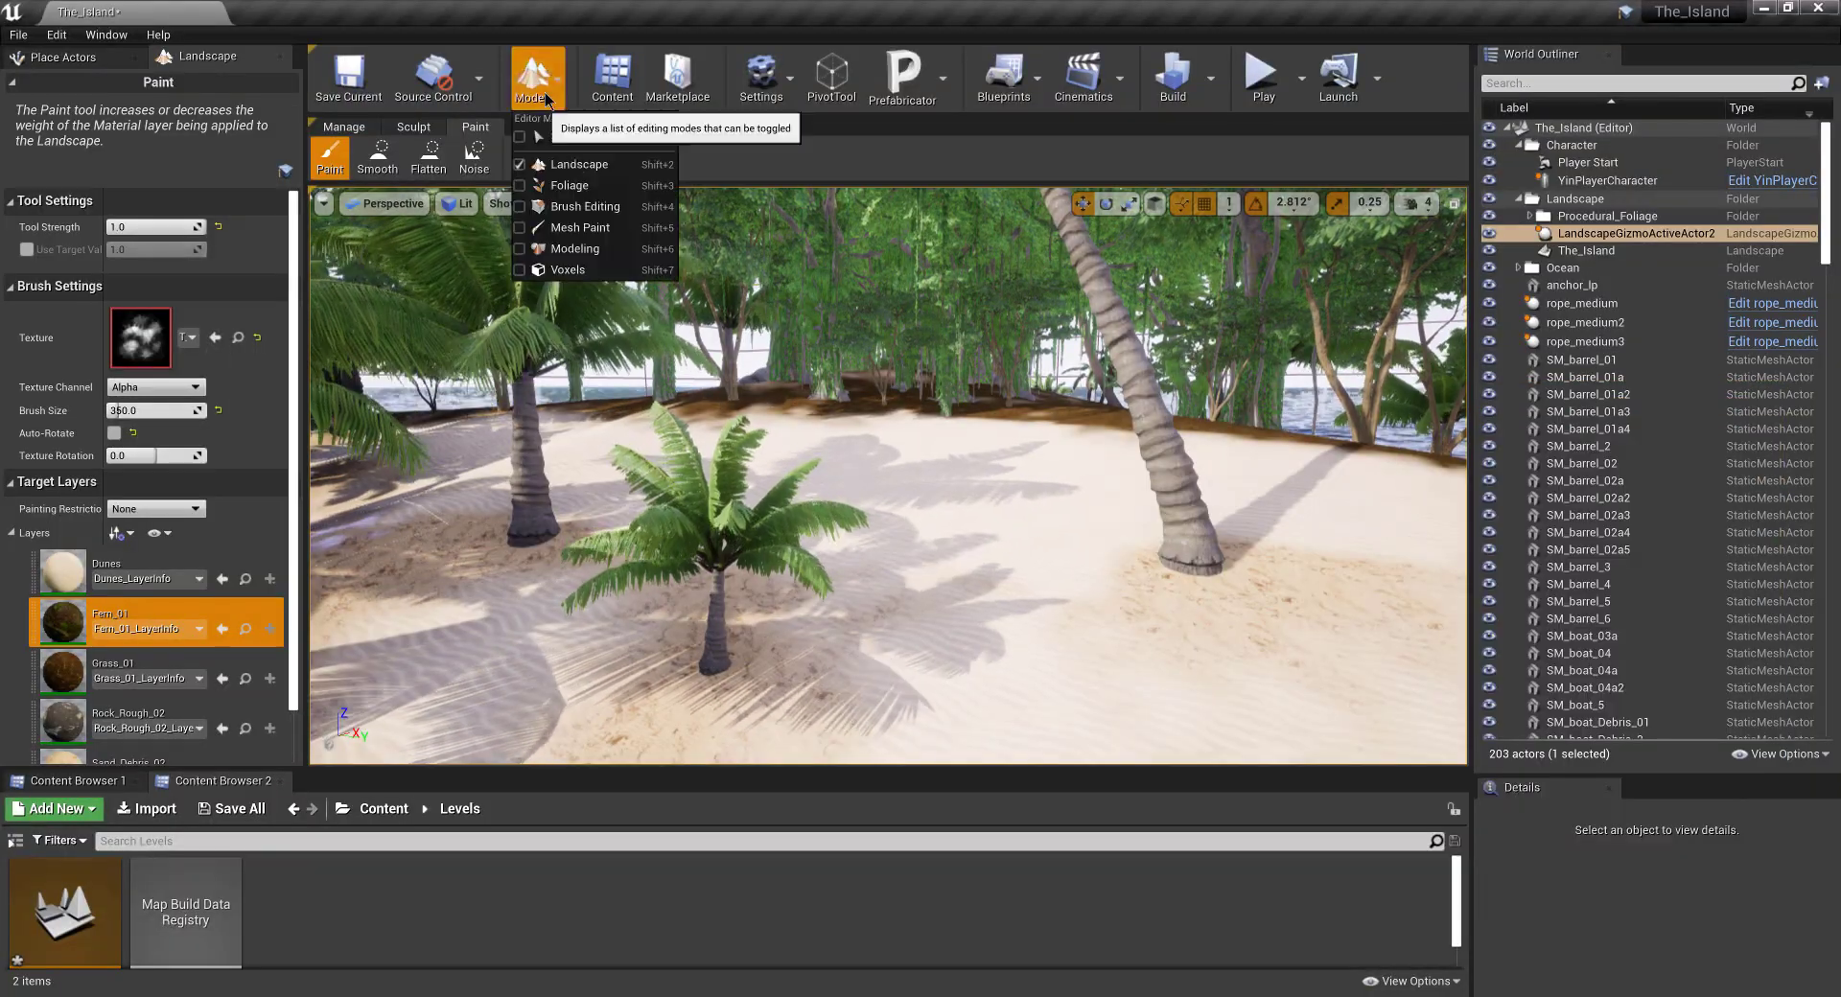
left_click(542, 136)
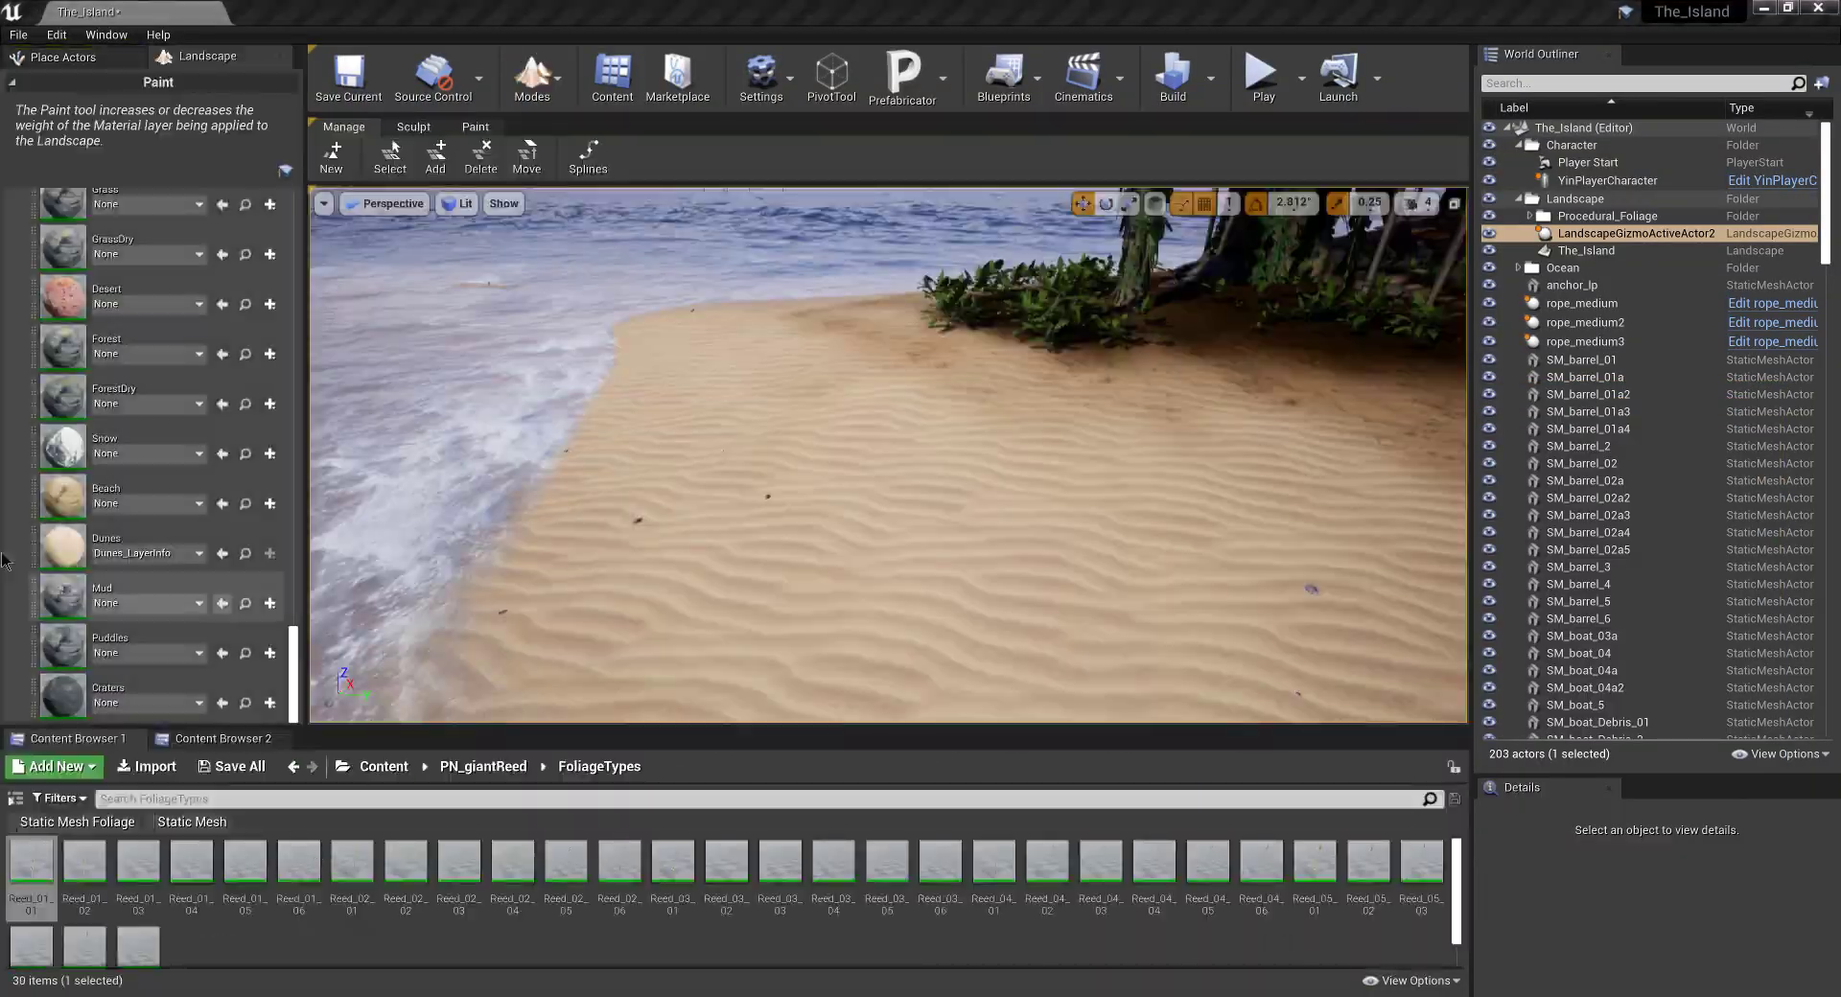
Step: Create a layer info for the Craters landscape layer and paint it on the sandy shore
left_click(147, 703)
left_click(172, 431)
left_click(158, 686)
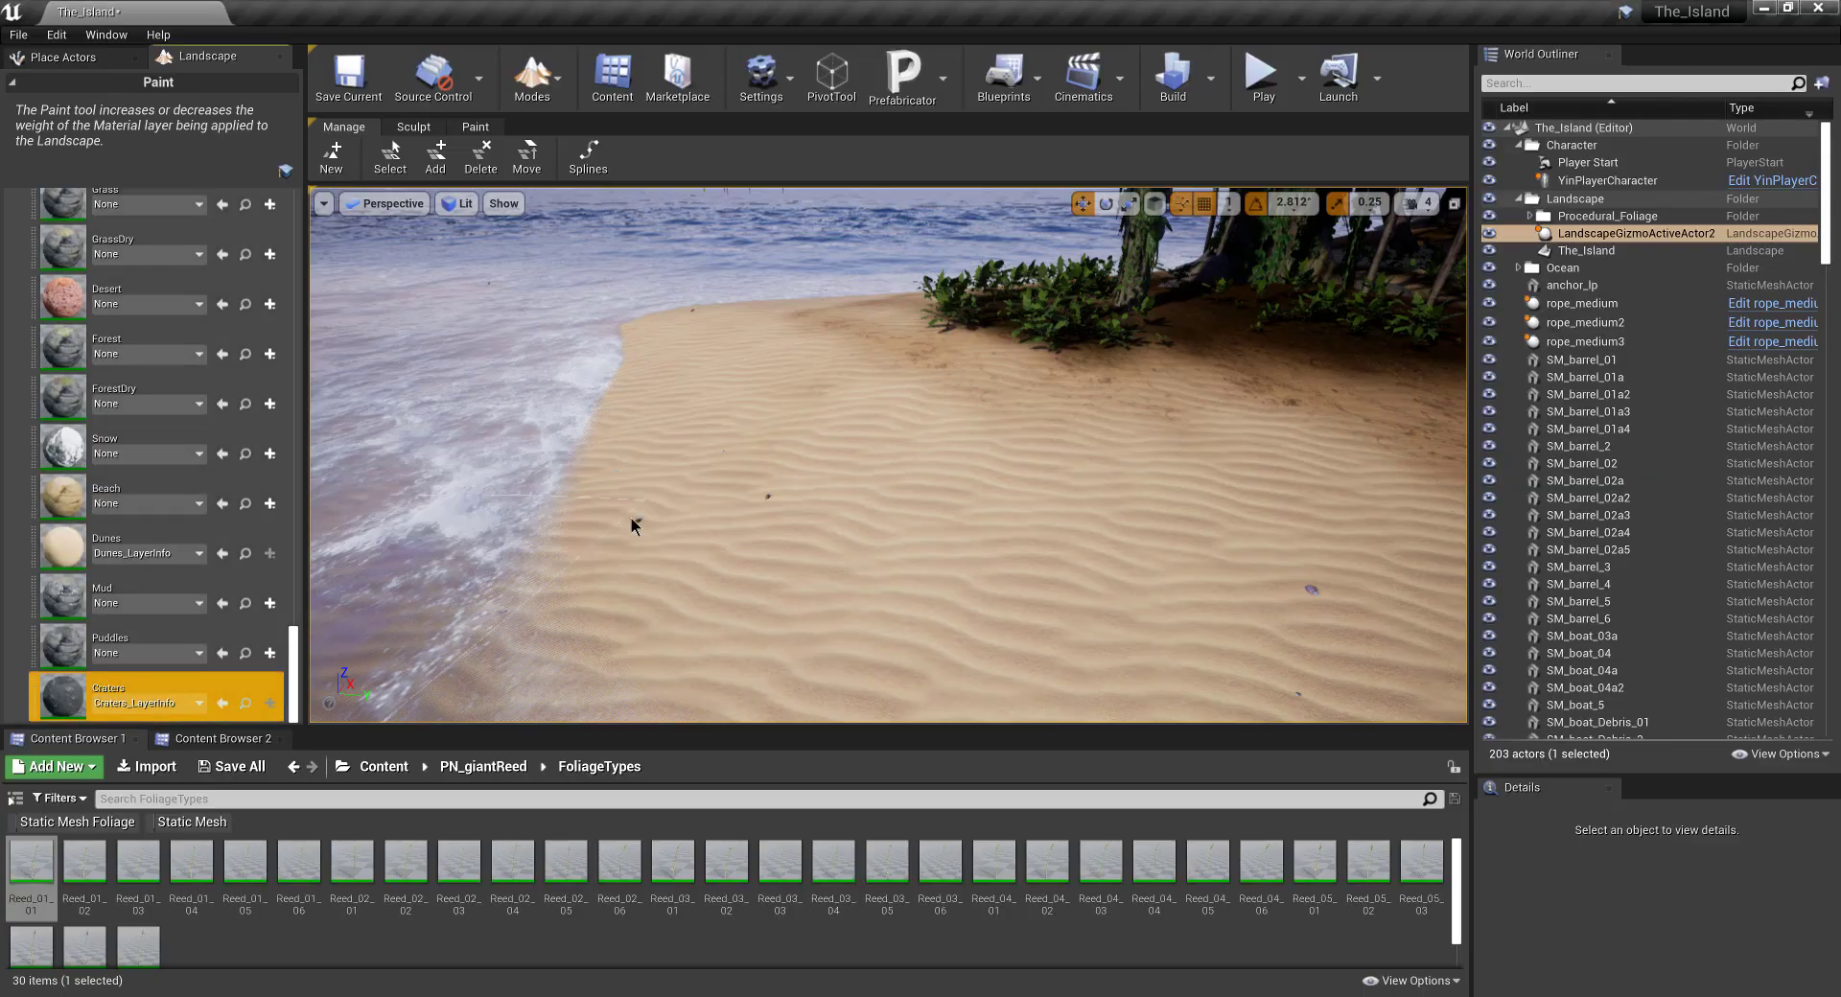
left_click(825, 579)
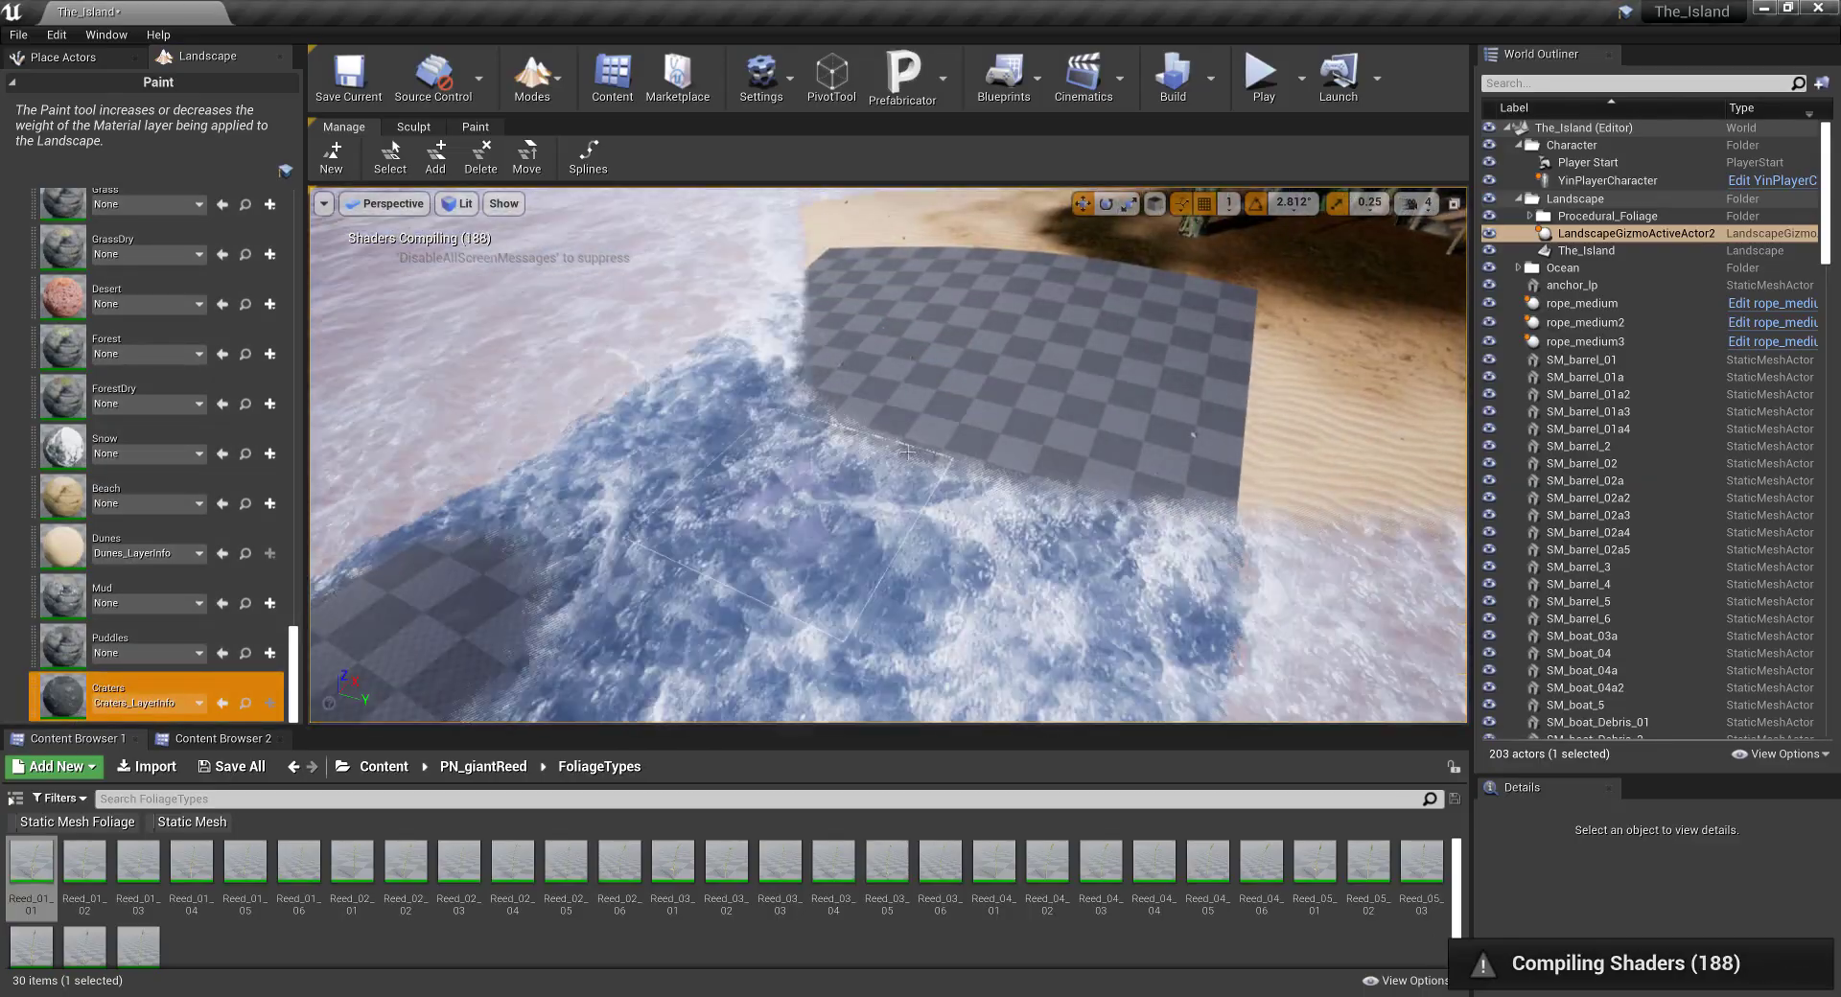
Step: Create a layer info for the Puddles landscape layer and paint a muddy patch on the sand near the water
left_click(149, 653)
left_click(245, 362)
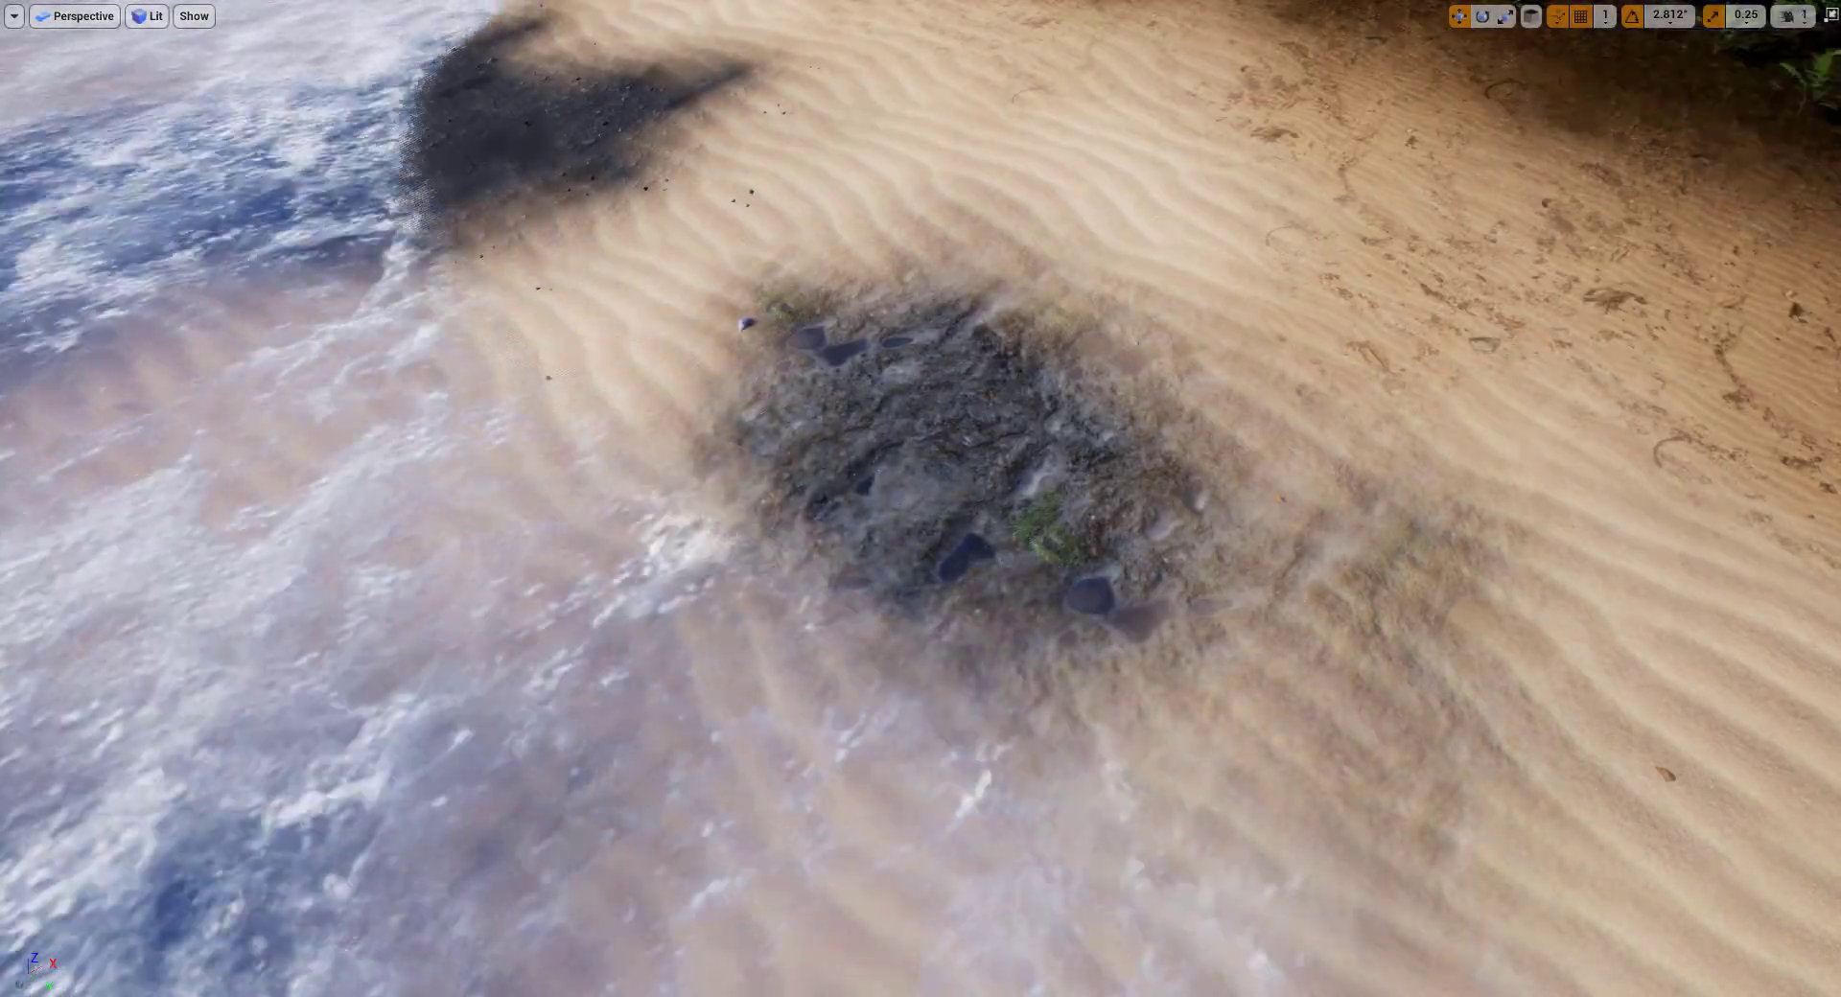
right_click_drag(920, 499, 863, 383)
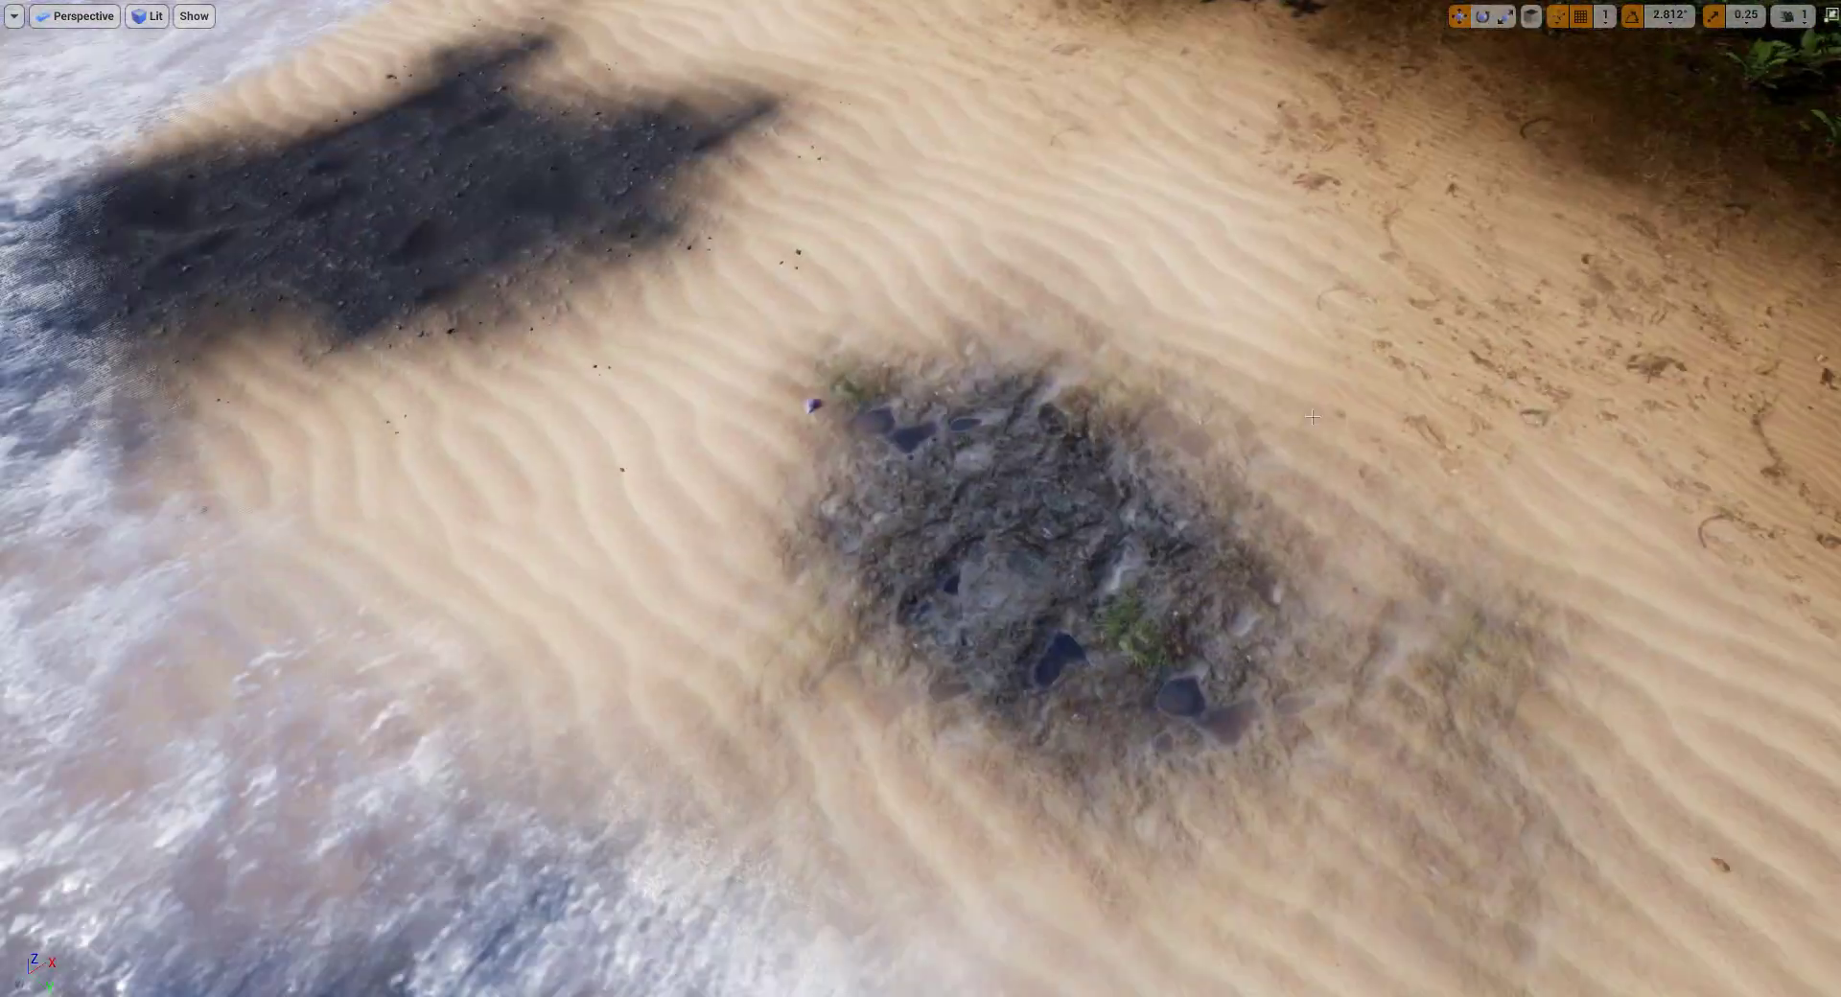
Step: Paint the Craters layer in patches along the island's waterline and into the shallow water
key("F11")
left_click(104, 690)
key("F11")
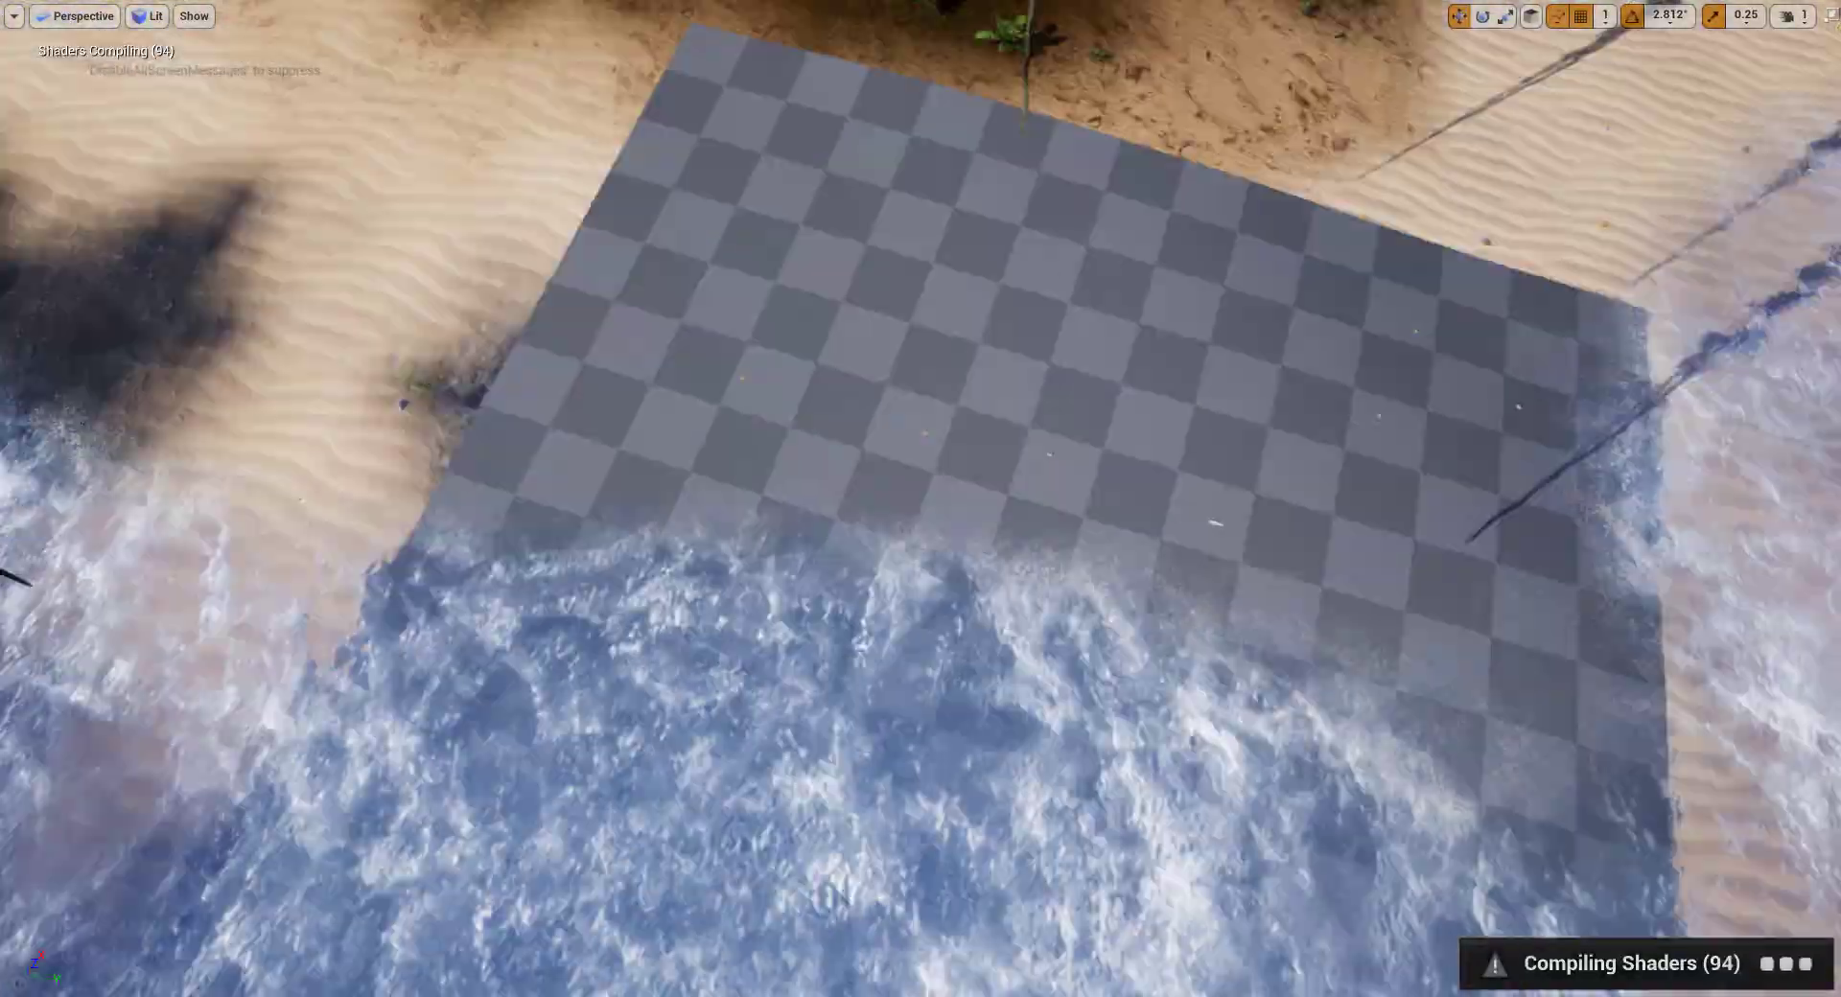
key("s")
right_click_drag(518, 461, 456, 384)
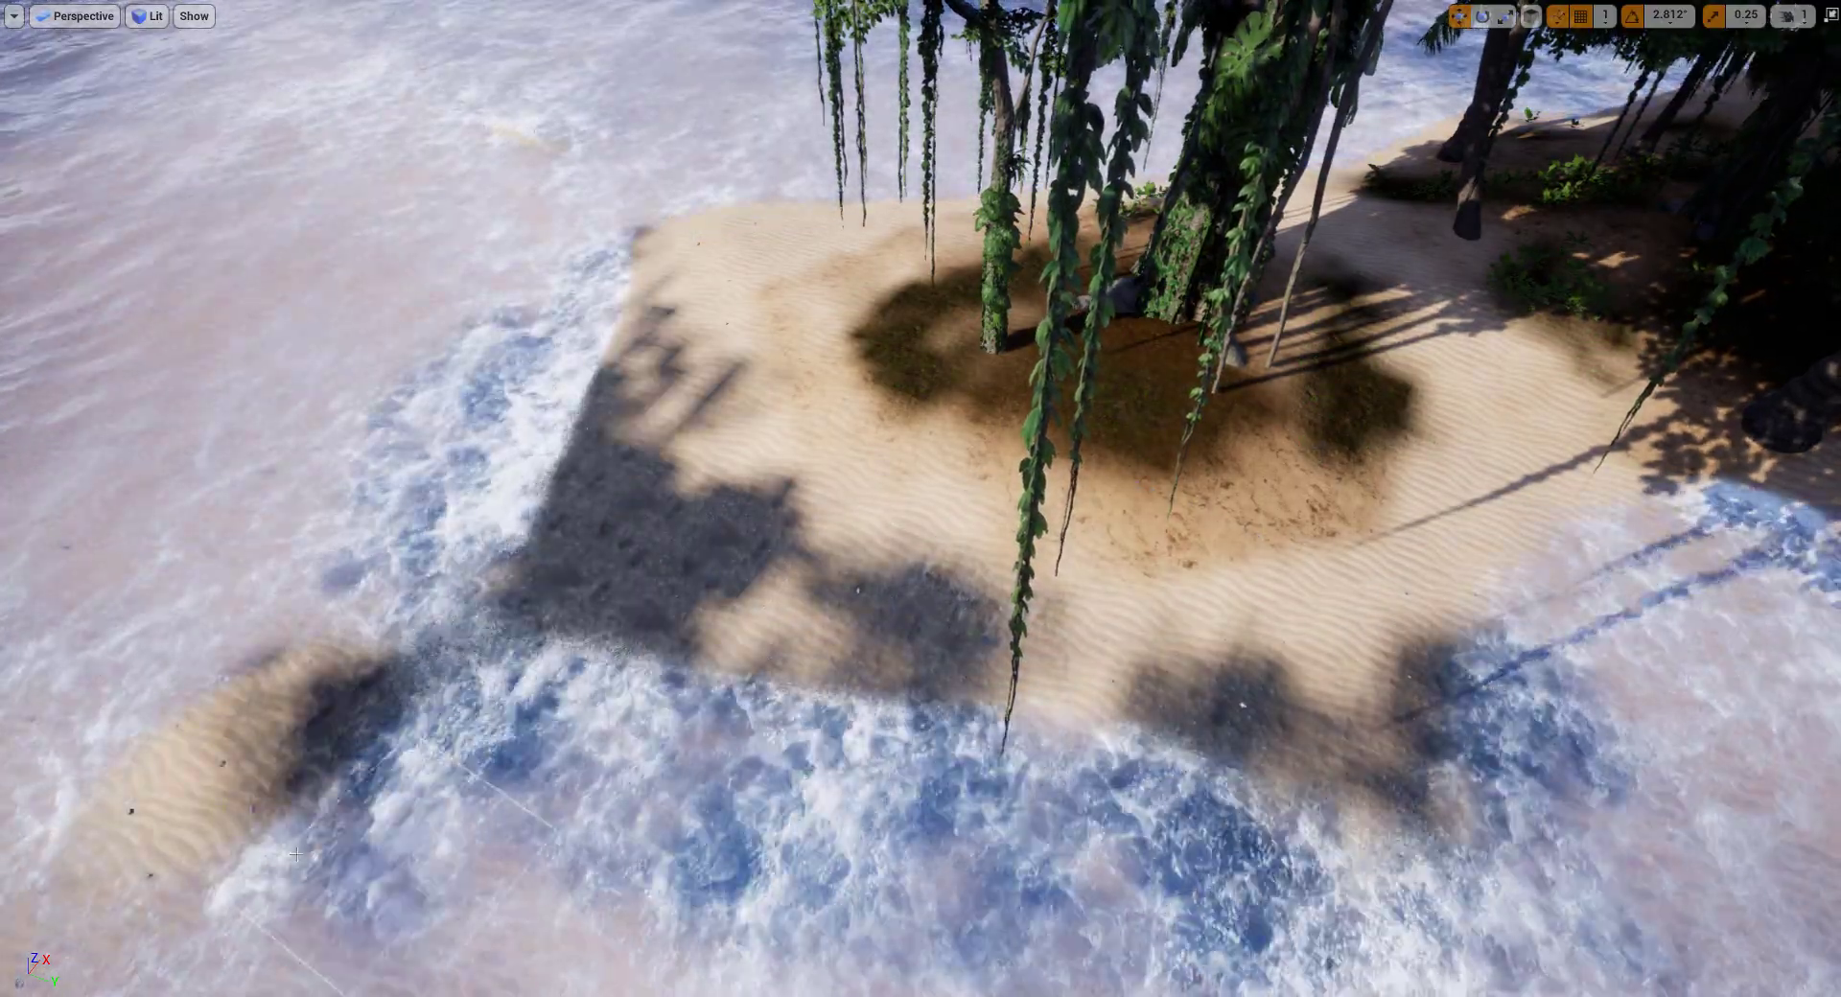
right_click_drag(296, 853, 201, 920)
left_click_drag(850, 316, 671, 594)
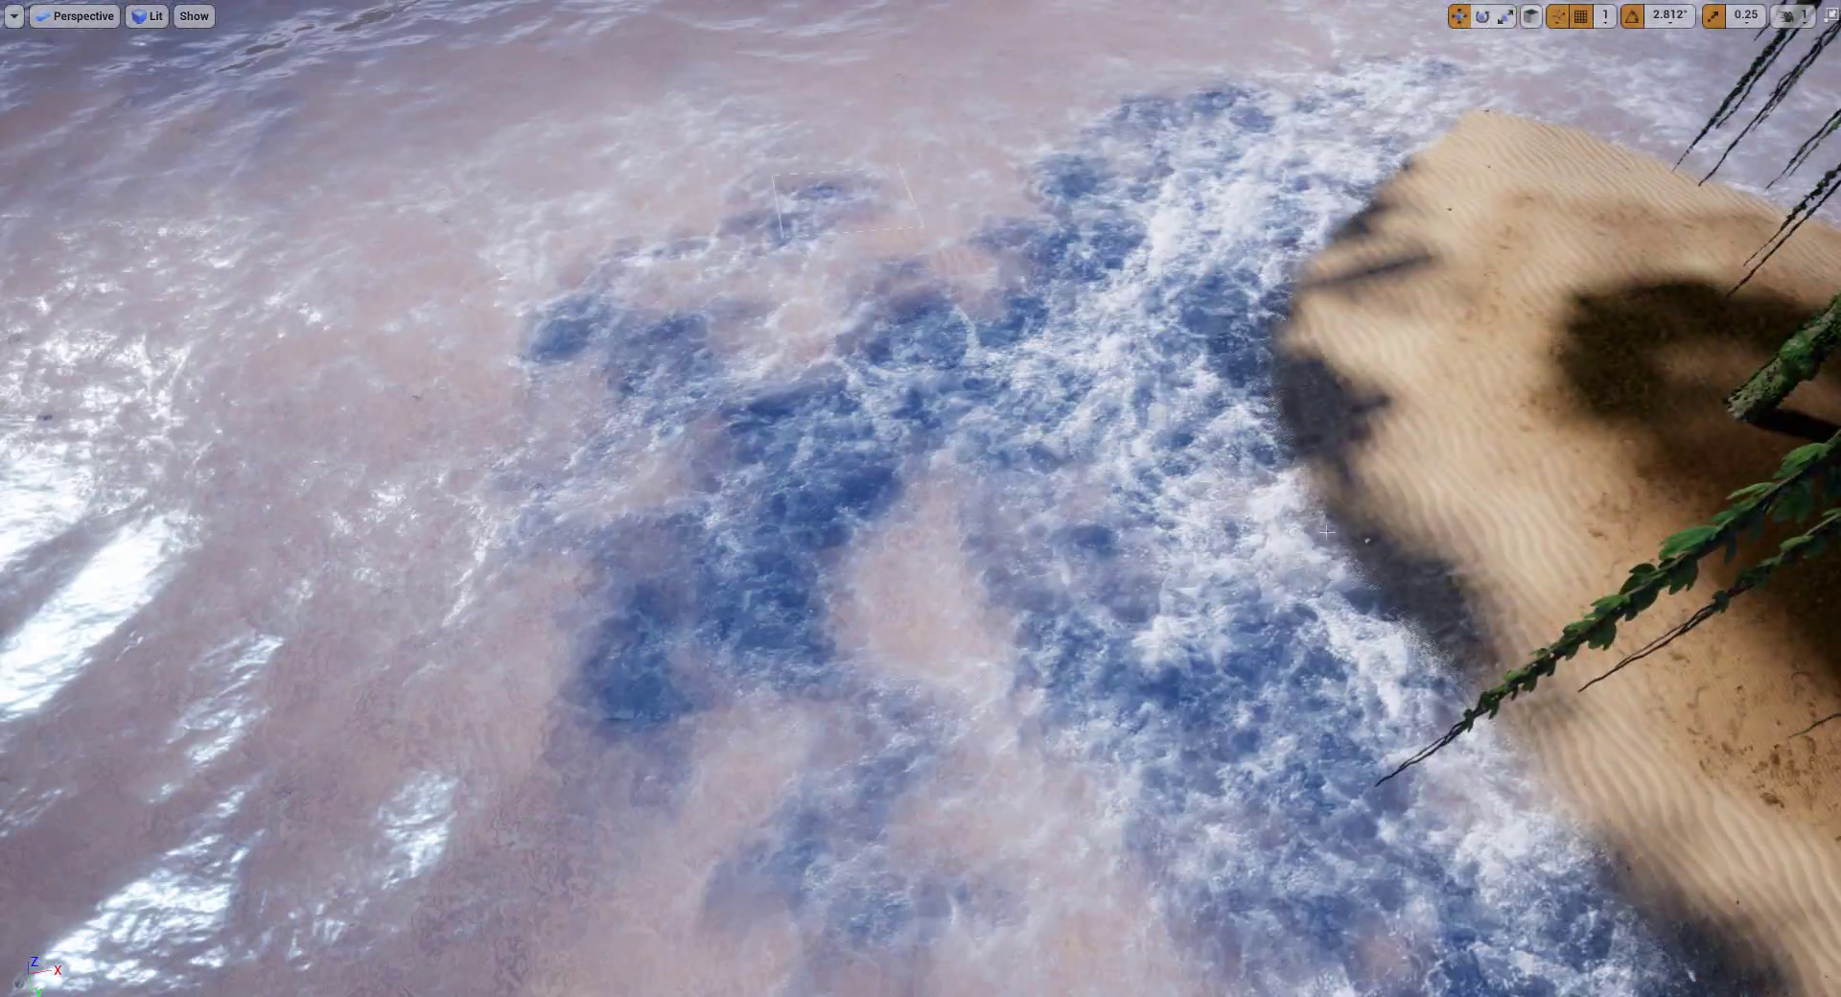
right_click_drag(671, 594, 920, 632)
right_click_drag(920, 537, 688, 381)
Step: Paint the Puddles layer along the sandy shore, and limit the target layer list to the layers in use
key("F11")
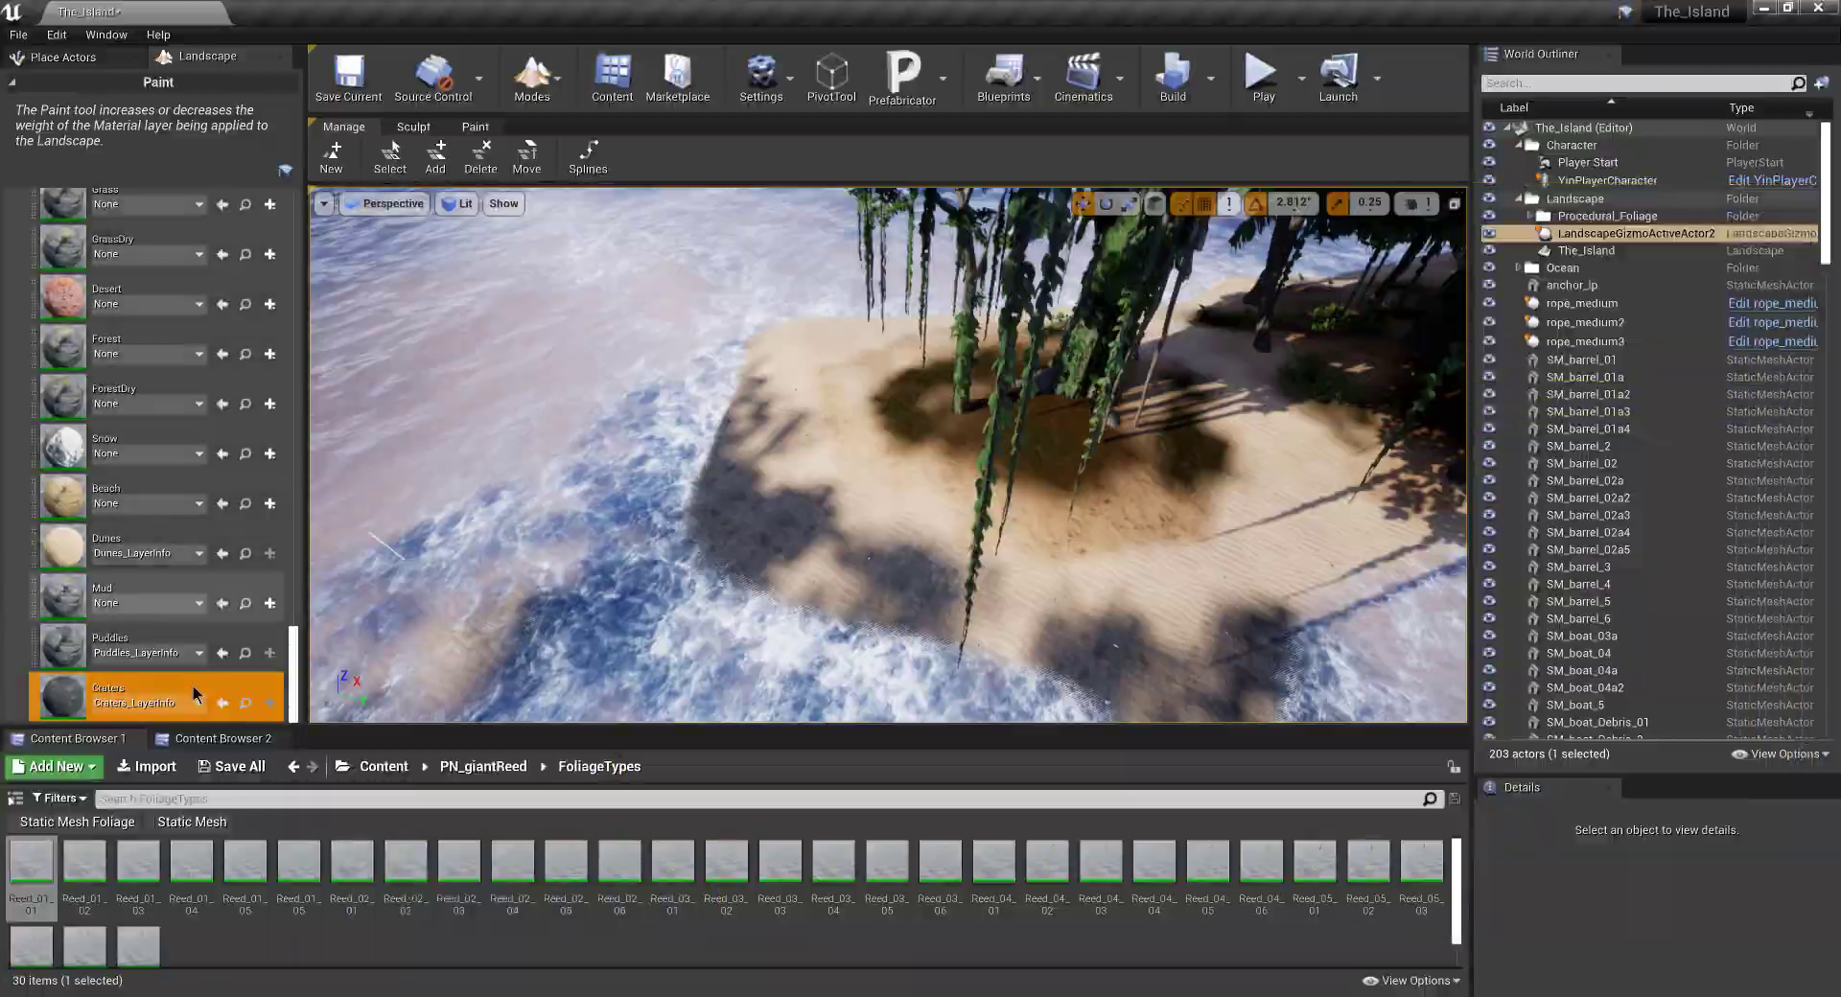
key("F11")
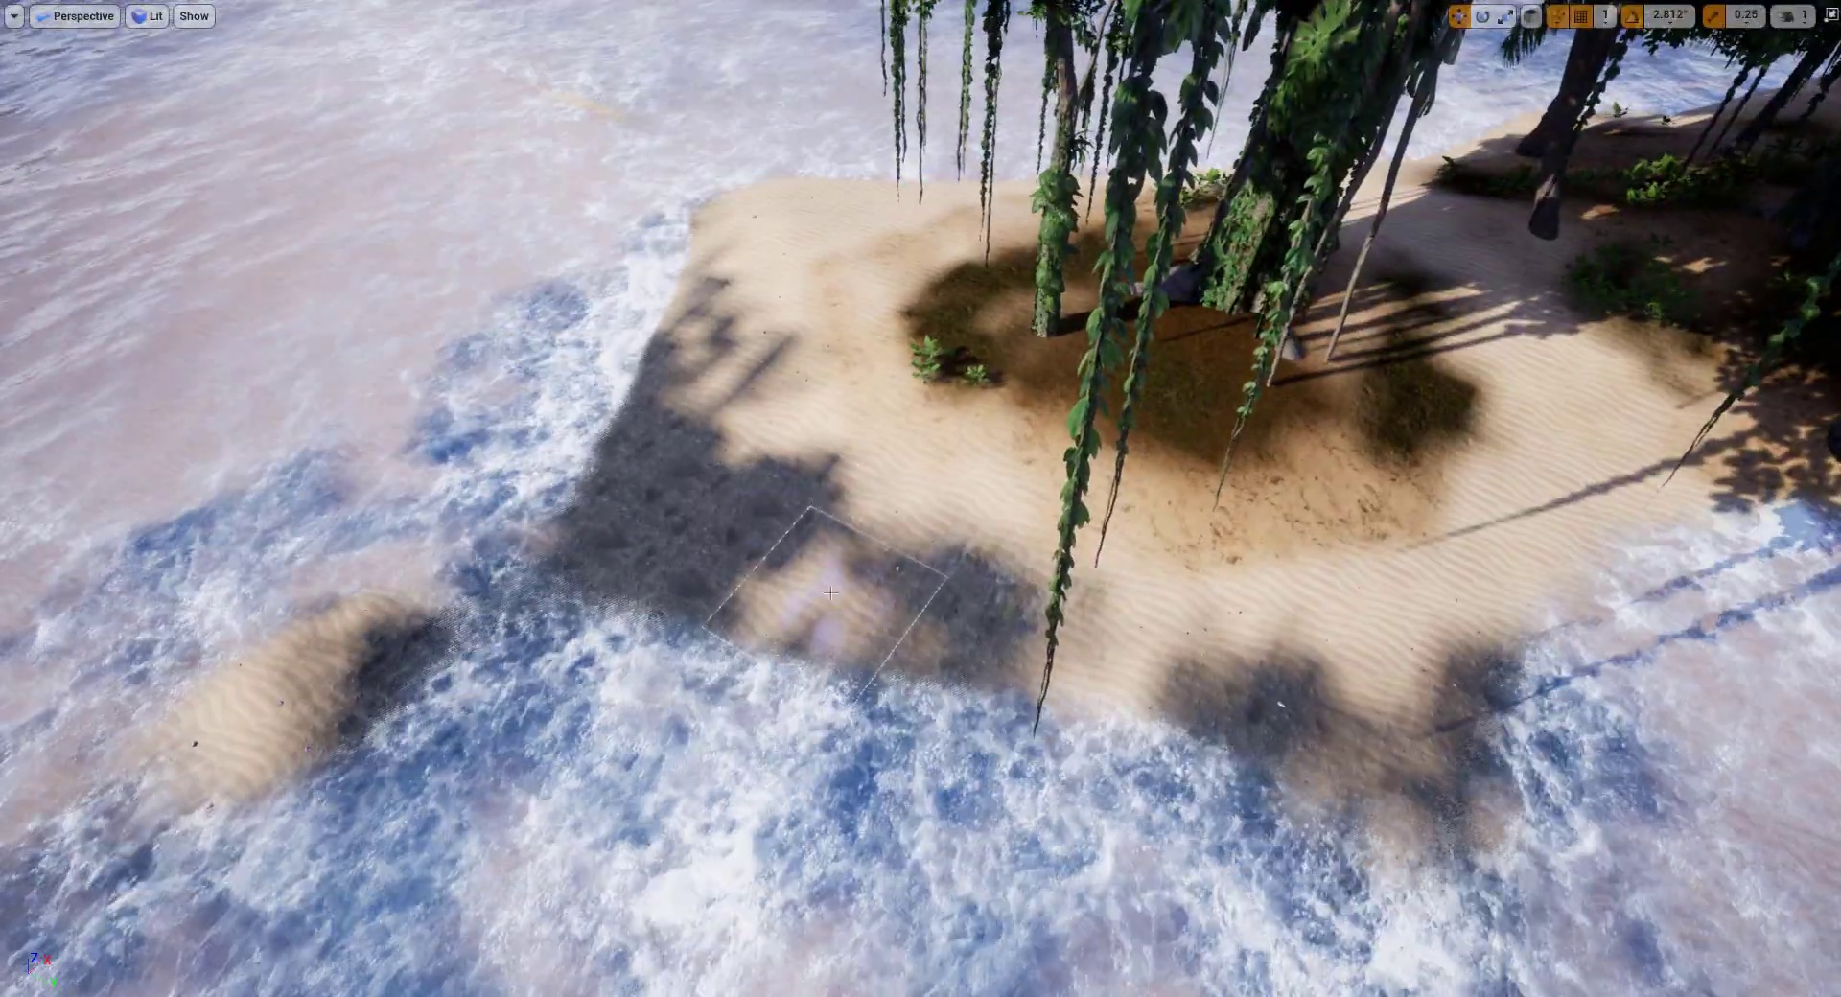
key("F11")
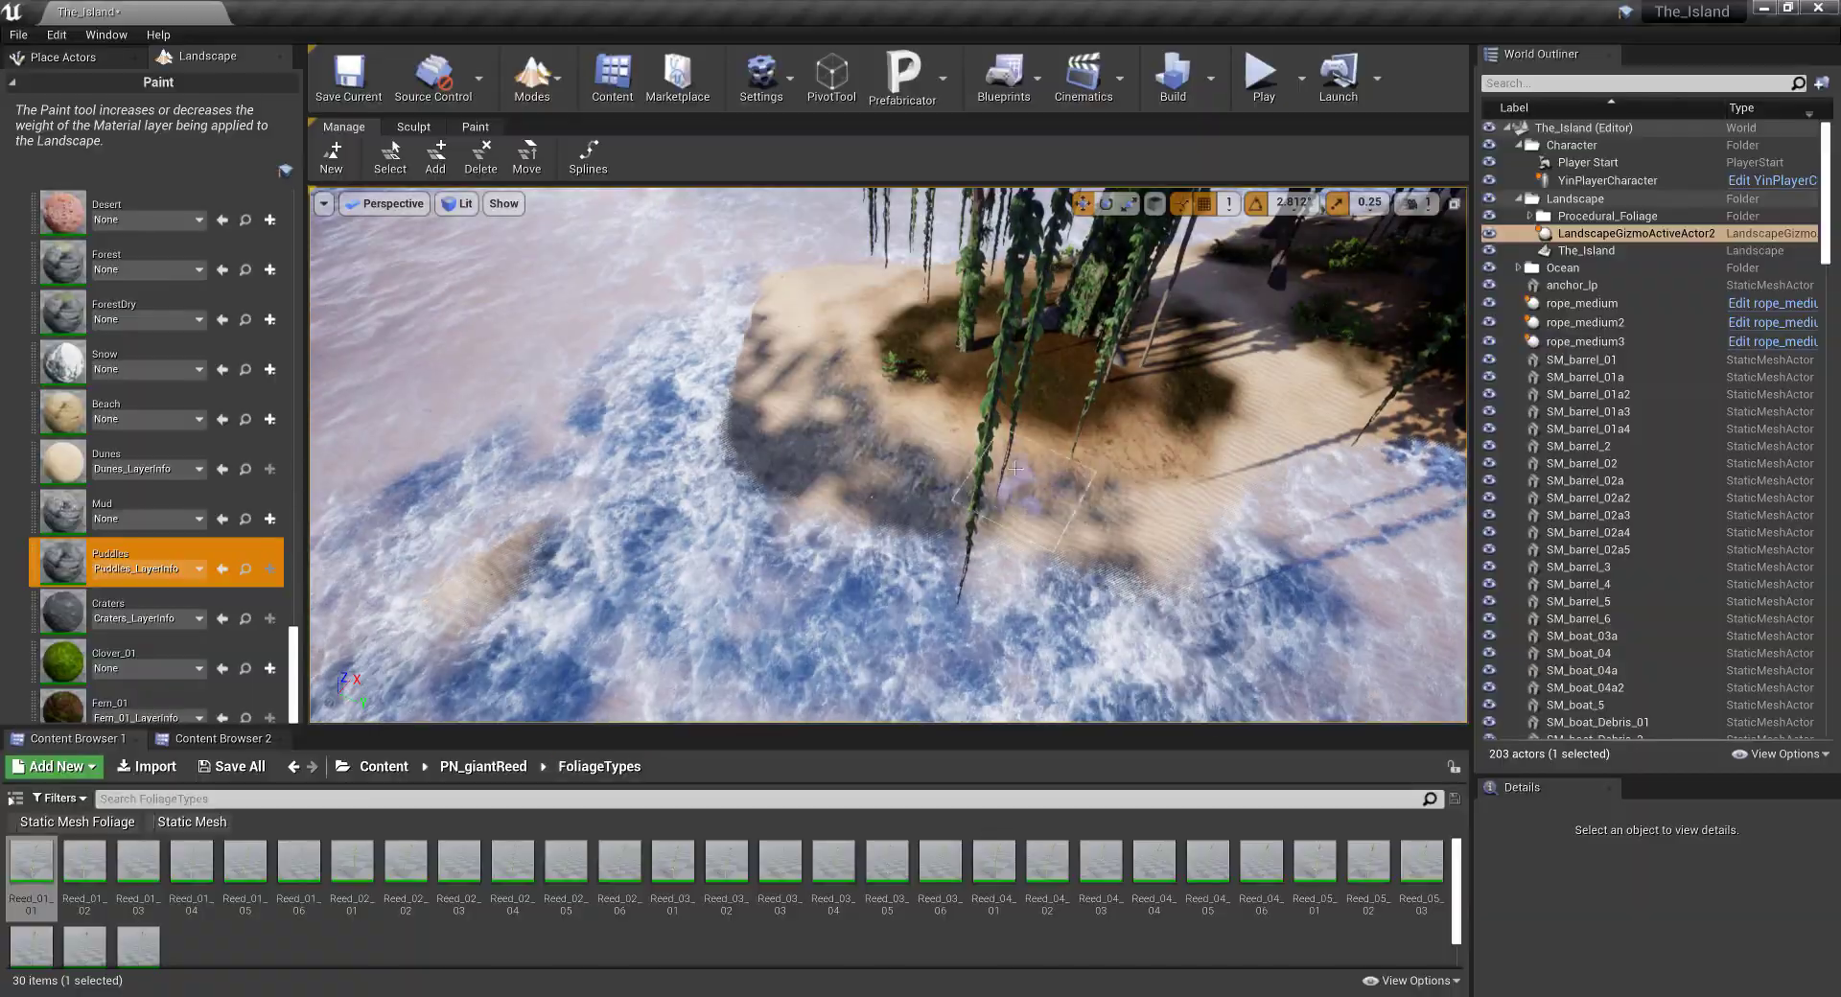
left_click(166, 536)
left_click(206, 593)
scroll(191, 594, "down", 5)
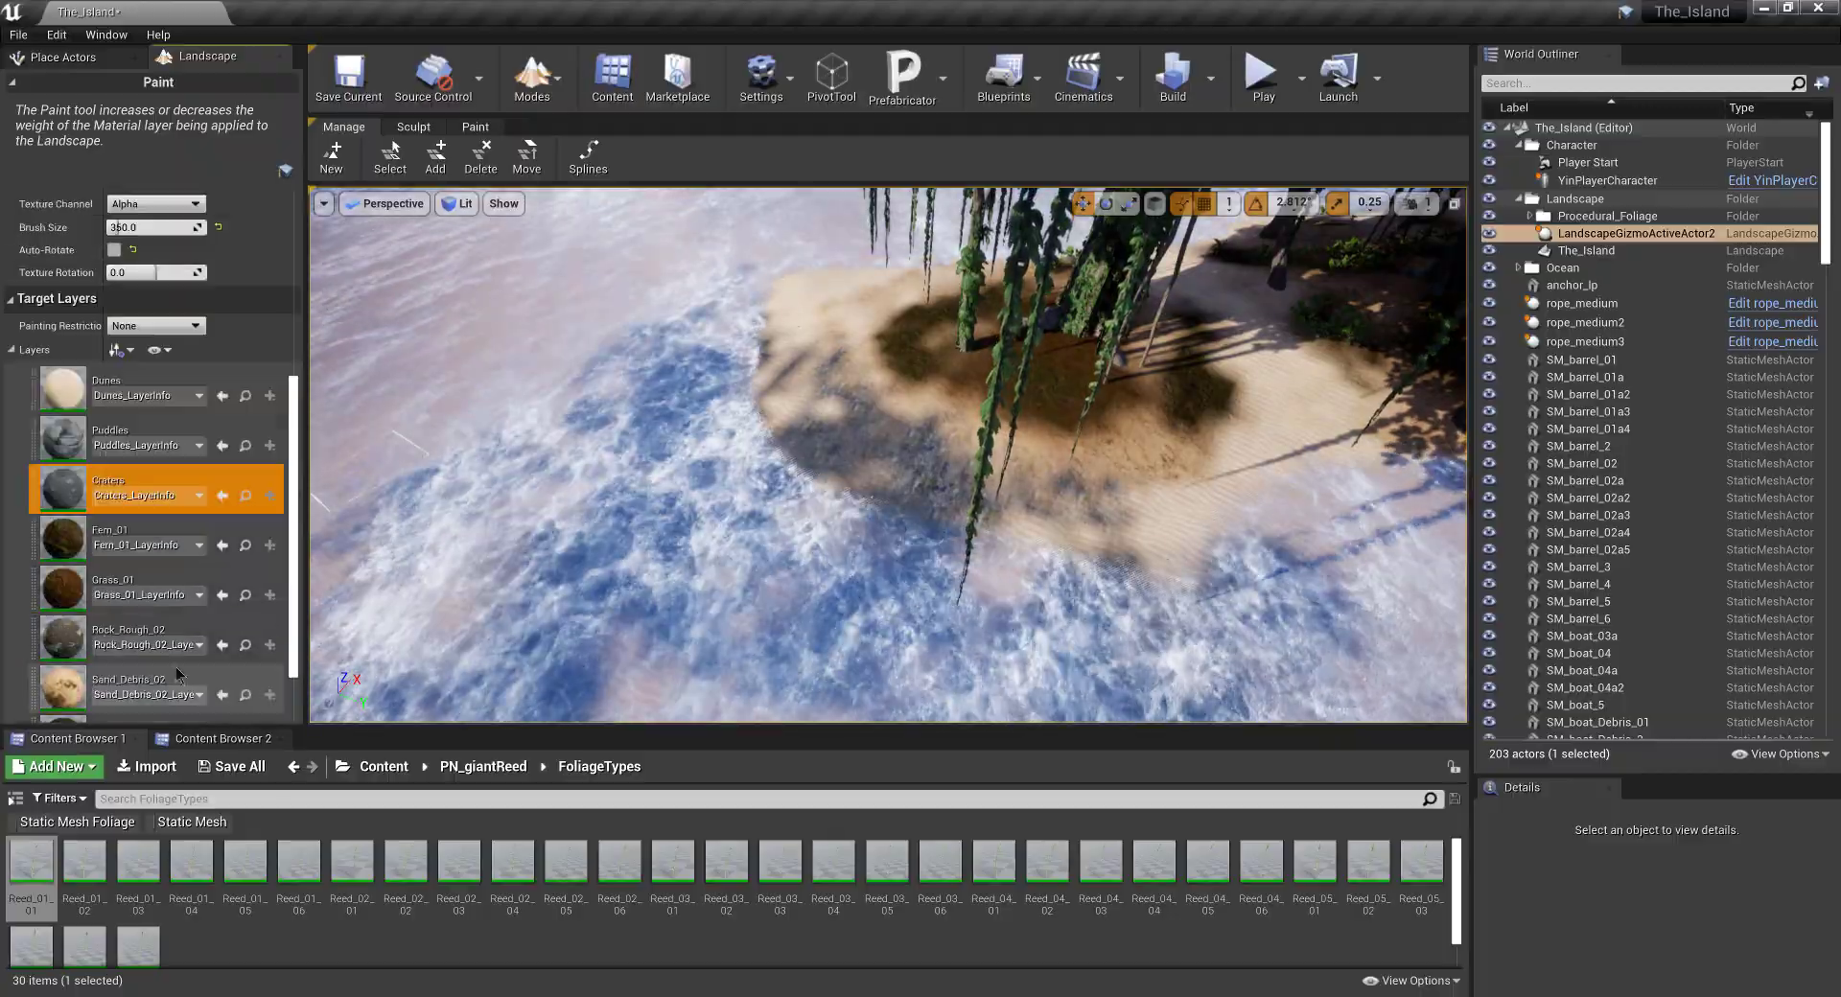
Step: Paint the Rock_Rough_02 layer along the shoreline and over the shallow seabed
left_click(139, 640)
key("F11")
right_click_drag(959, 441, 959, 499)
left_click(1029, 440)
mouse_move(1030, 440)
left_mouse_down()
mouse_move(628, 193)
mouse_move(1100, 509)
left_mouse_up()
right_click_drag(1100, 509, 825, 517)
right_click_drag(744, 726, 1141, 537)
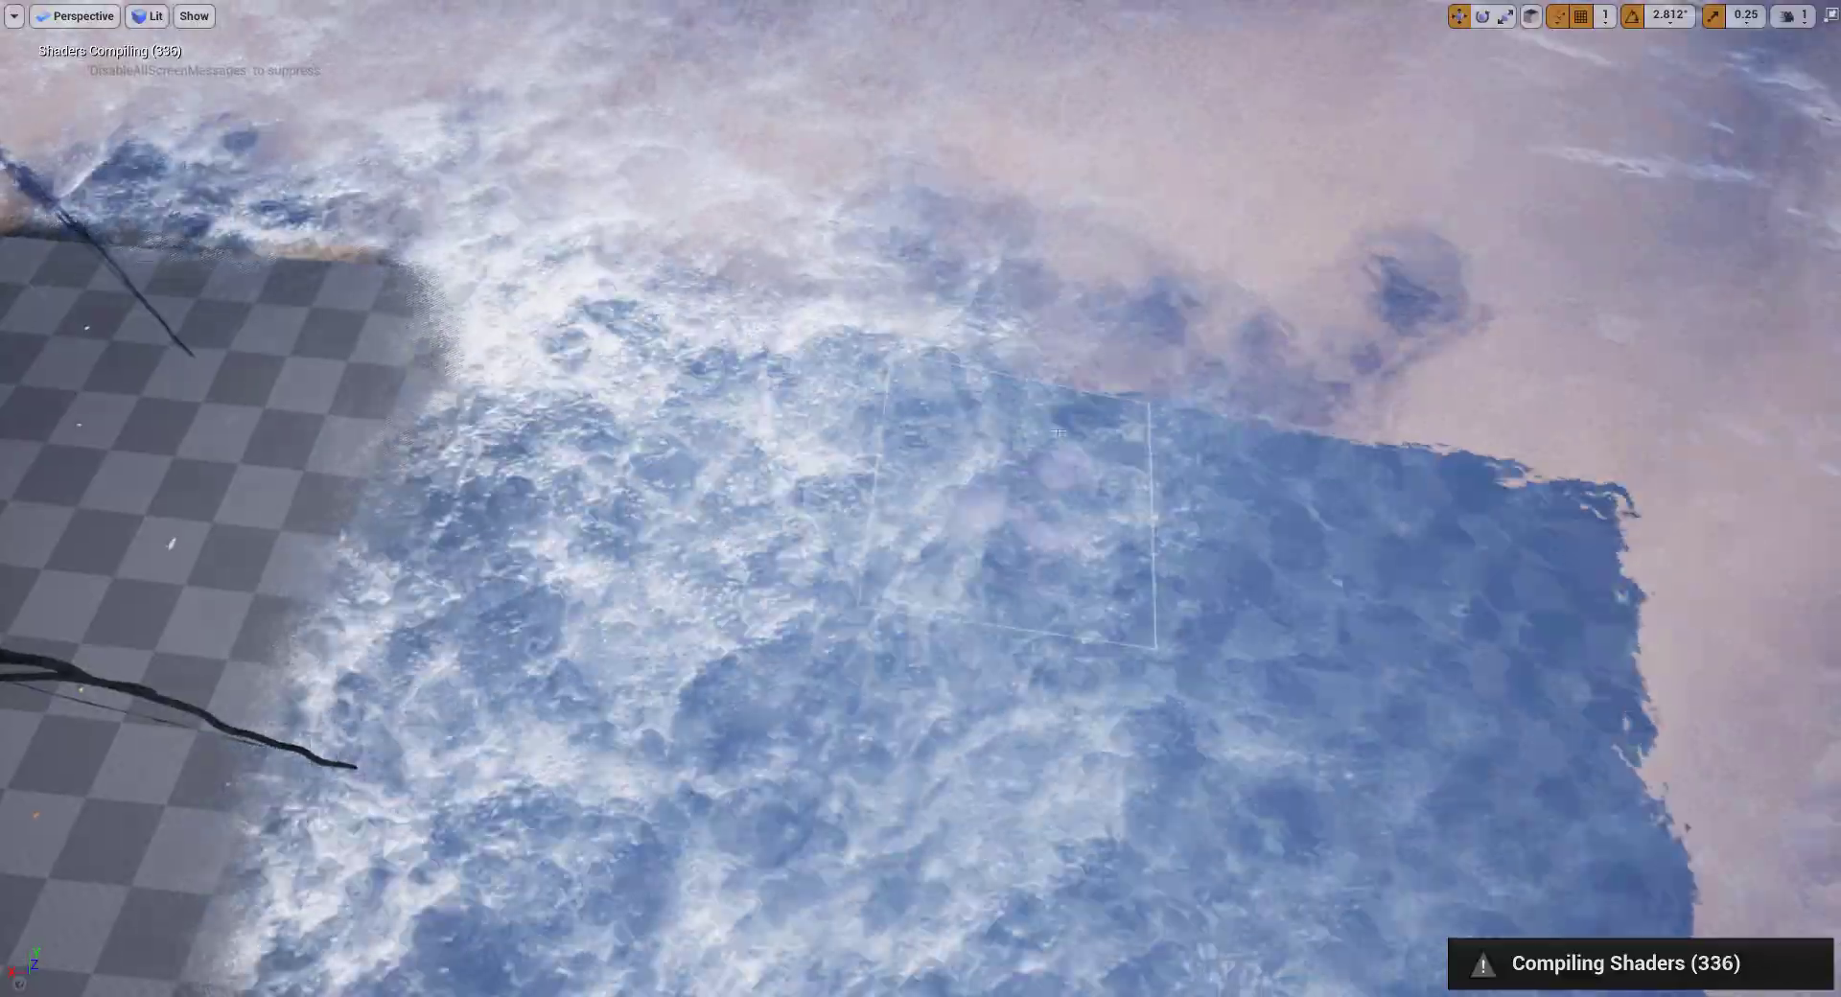
left_click_drag(1141, 441, 1131, 671)
right_click_drag(1131, 671, 824, 614)
Step: Paint the Puddles layer over the ground between the rocky shore and the grass
key("F11")
left_click(159, 431)
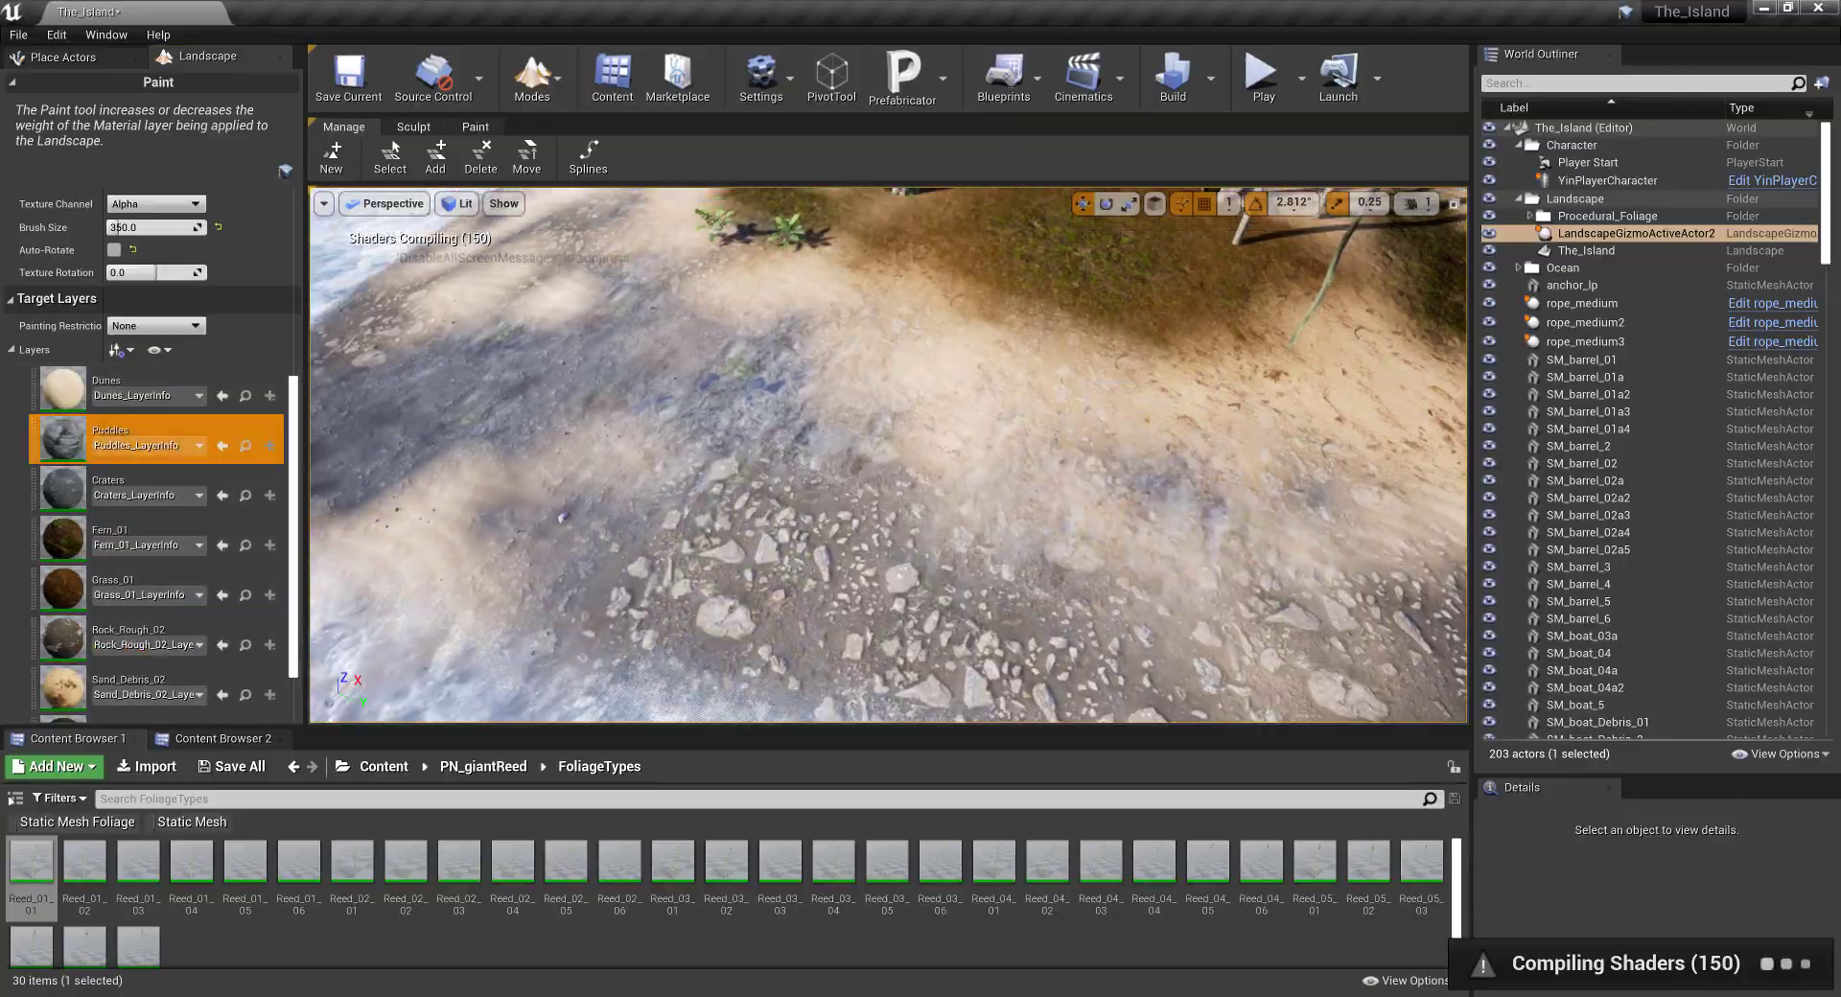
key("F11")
mouse_move(766, 384)
left_mouse_down()
mouse_move(1198, 431)
mouse_move(579, 211)
left_mouse_up()
key("F11")
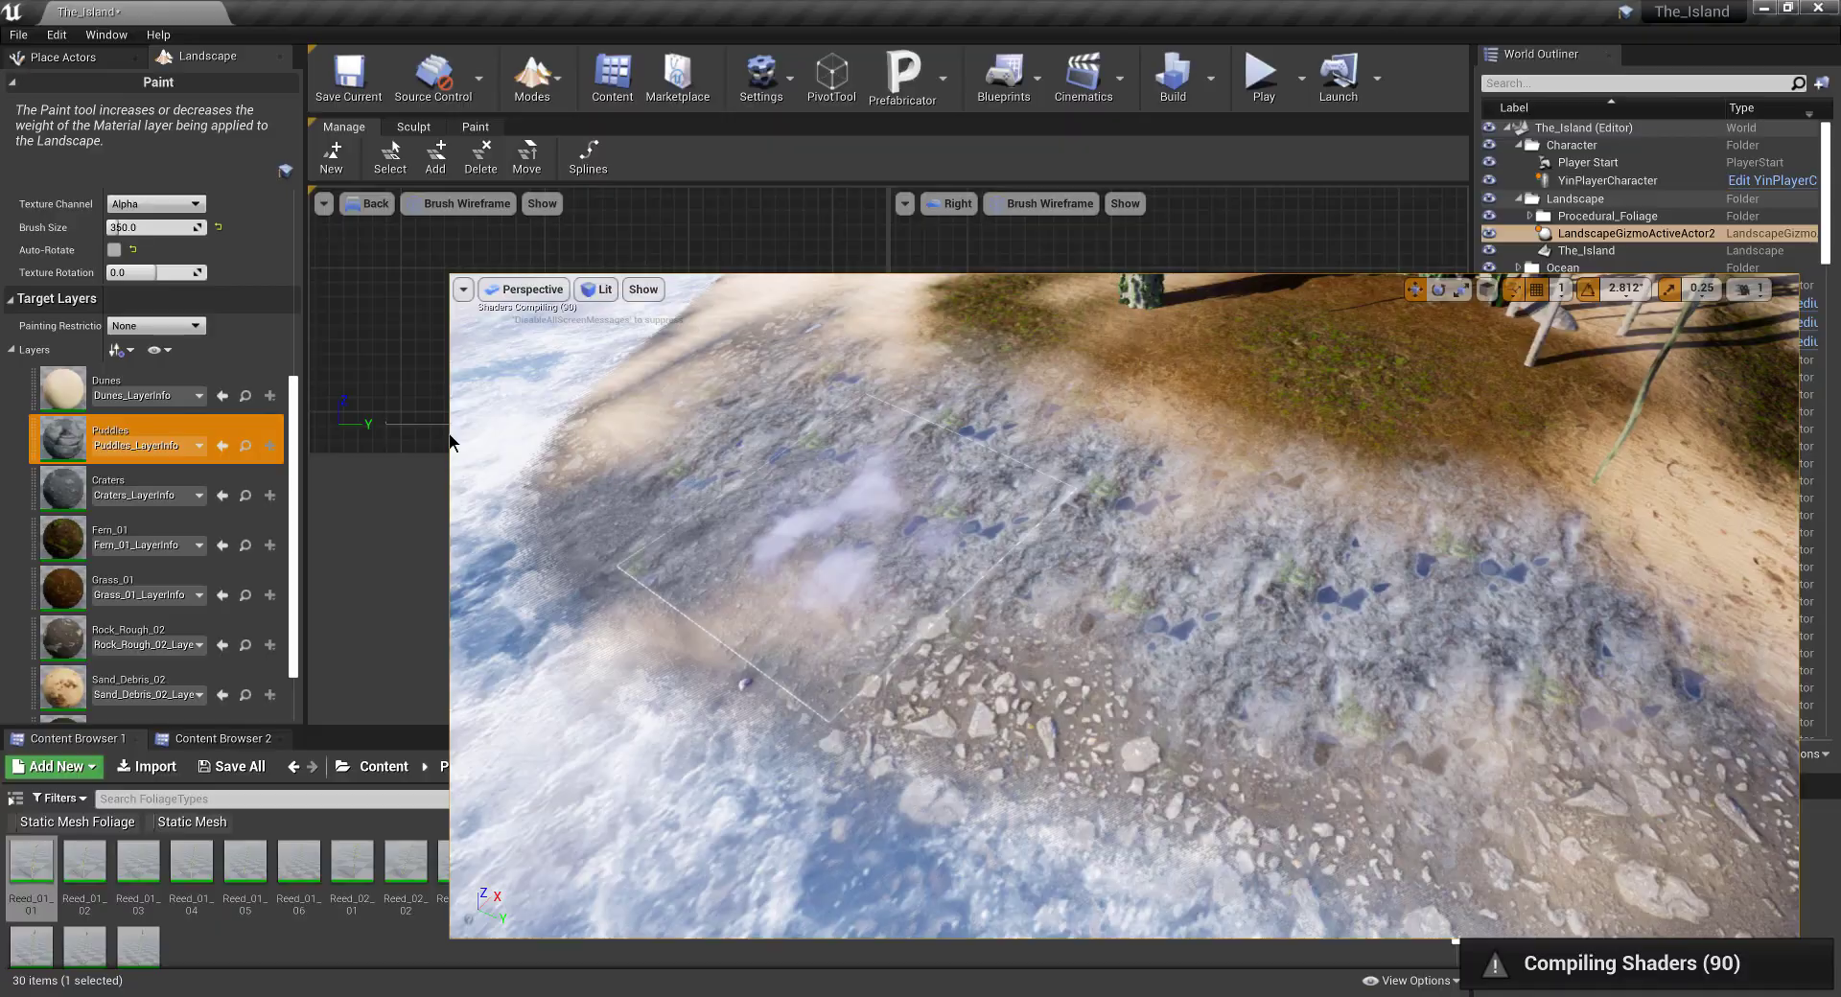
left_click(143, 489)
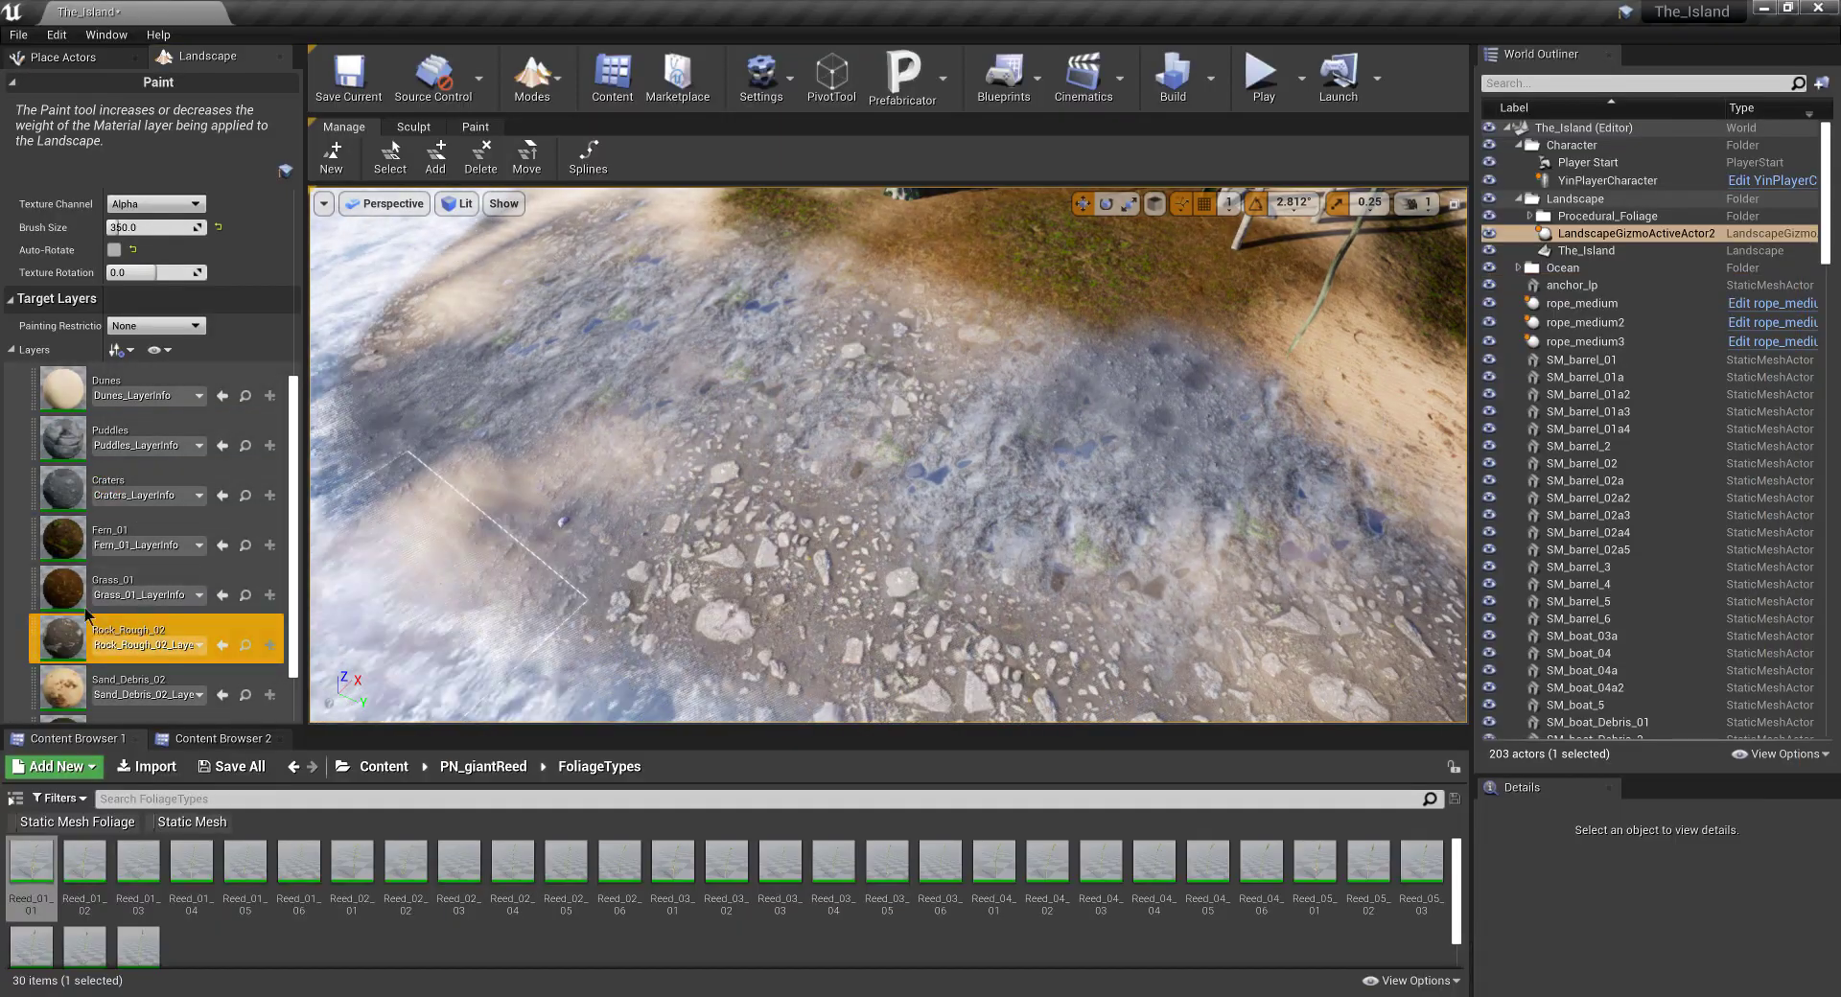
left_click(144, 439)
Step: Find the Reed procedural foliage spawner in the Brushify/Materials/Landscape/Foliage_Box content folder
left_click(212, 738)
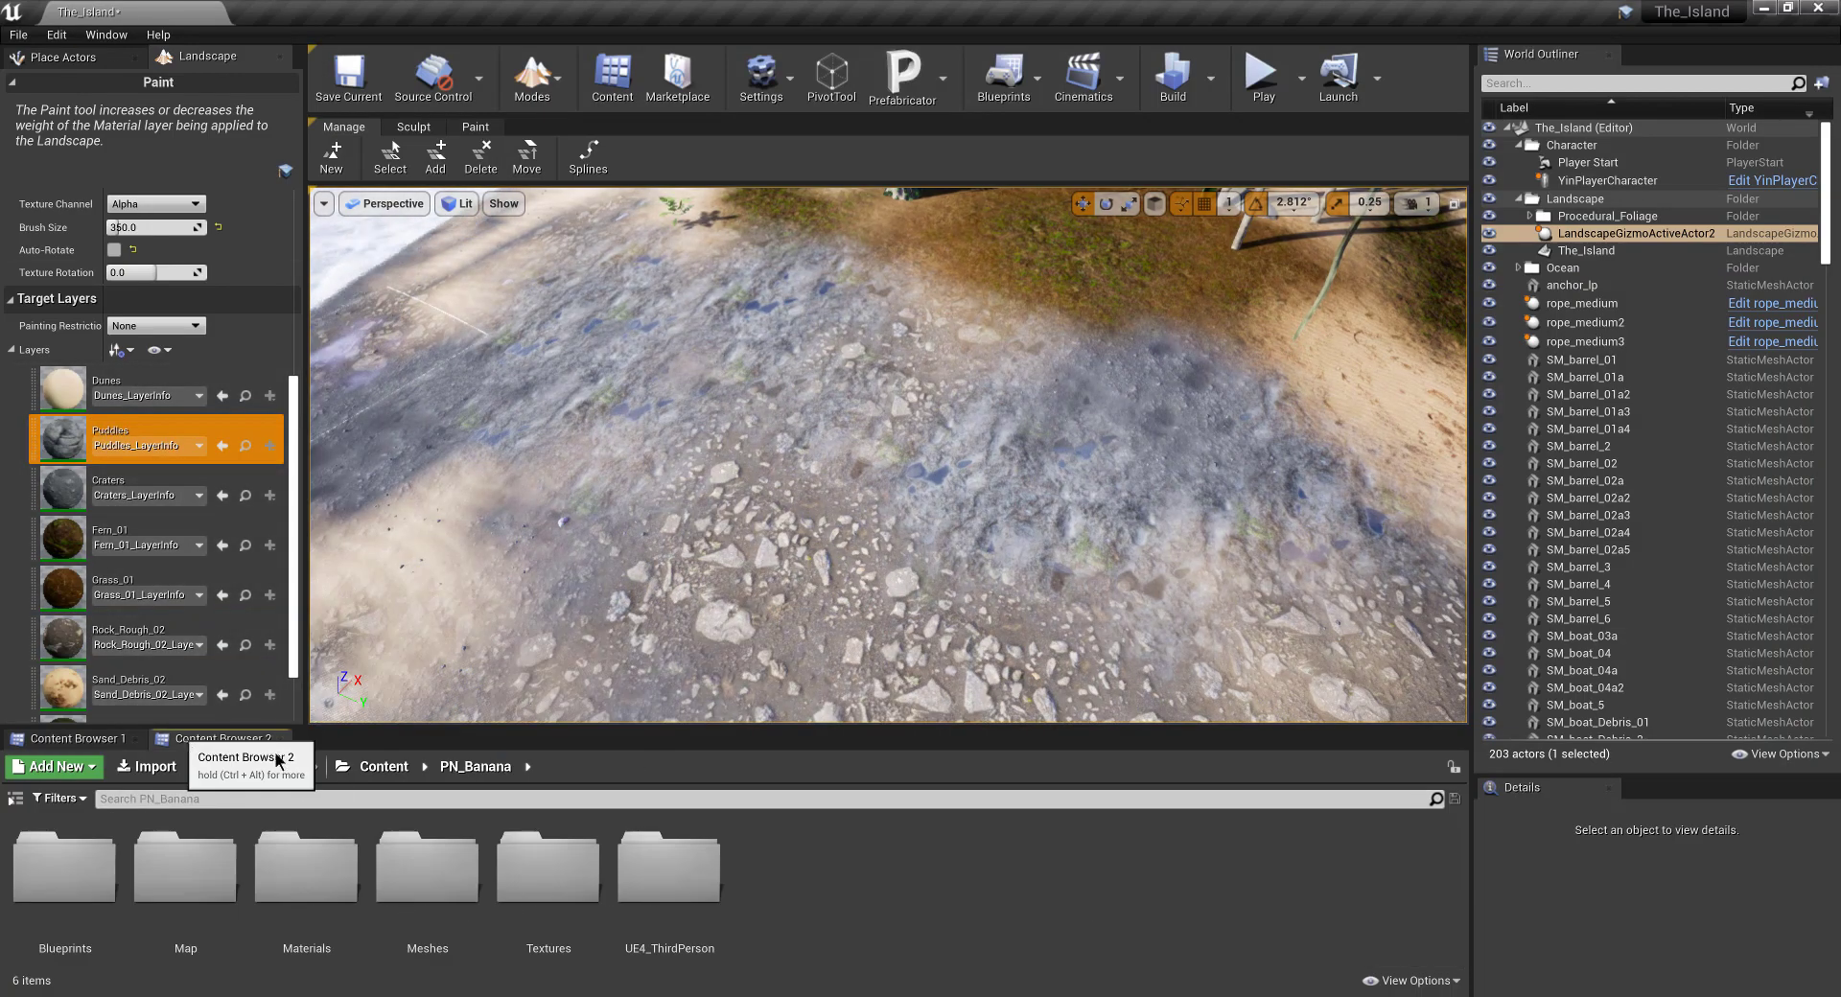
left_click(382, 766)
double_click(193, 883)
double_click(321, 899)
double_click(323, 904)
double_click(323, 904)
scroll(1405, 907, "down", 3)
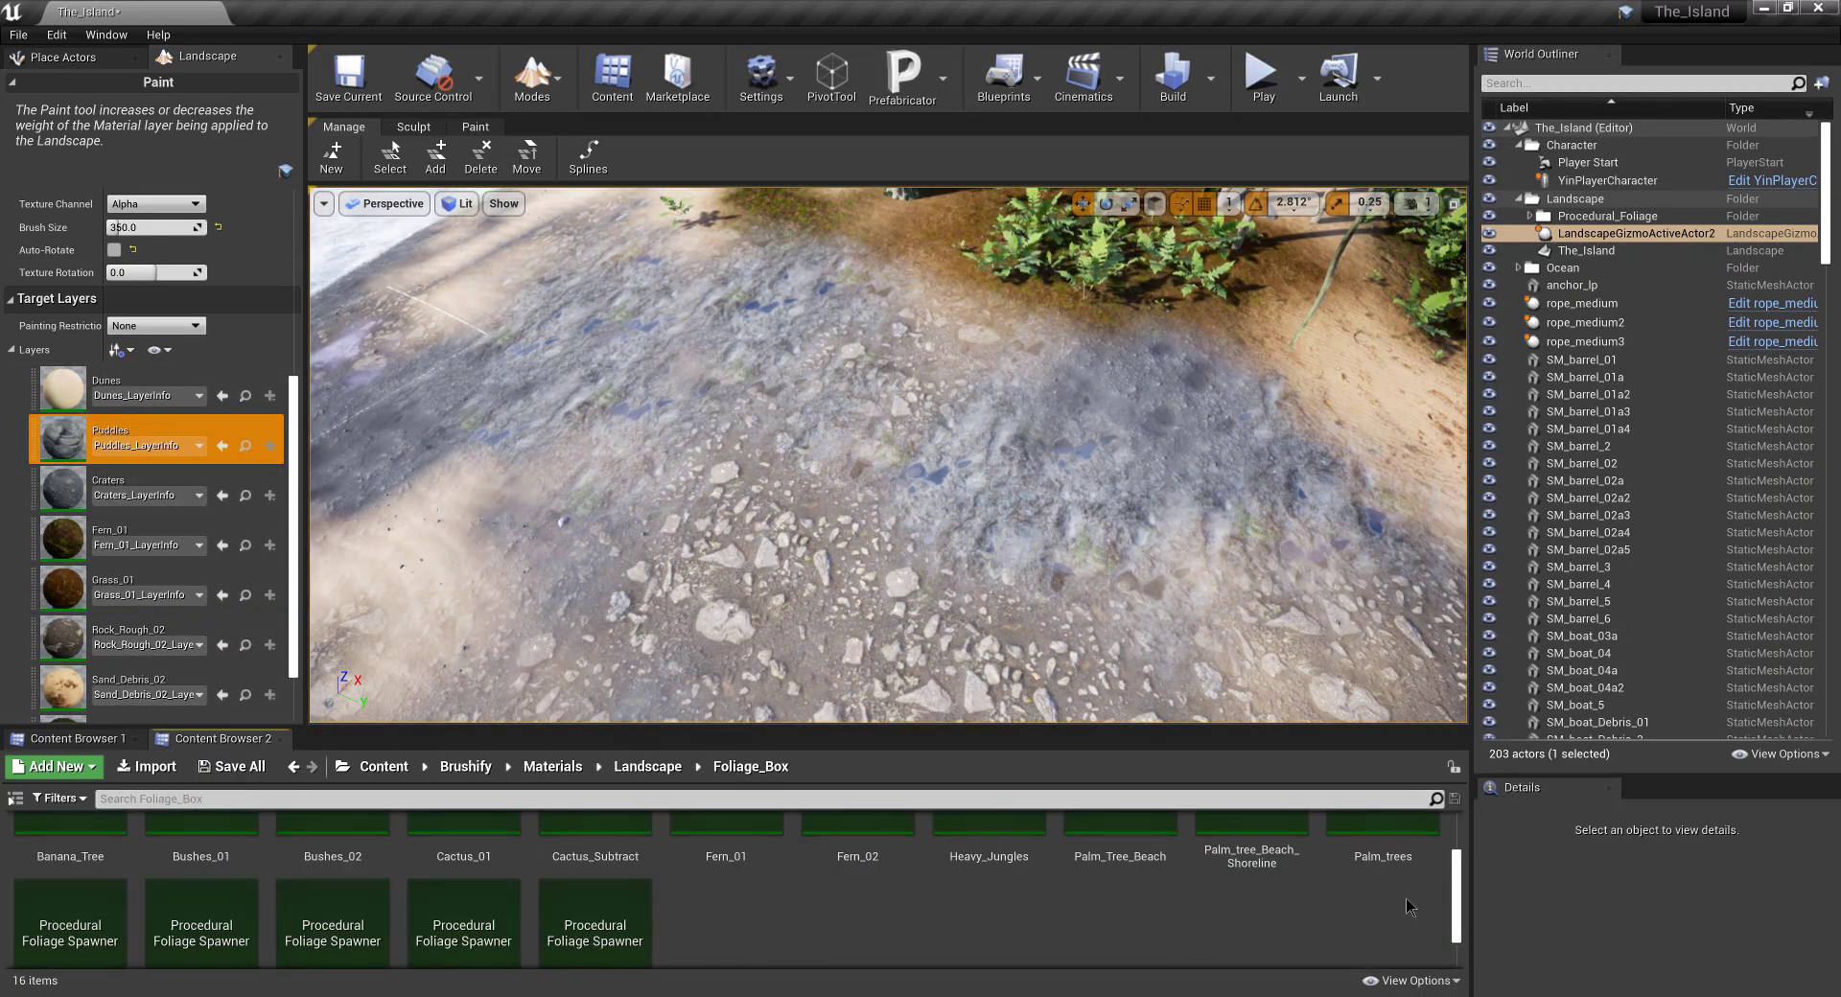
double_click(77, 893)
Step: Create a subfolder named Shipwreck inside the Ocean folder of the level's actor list
left_click(1519, 200)
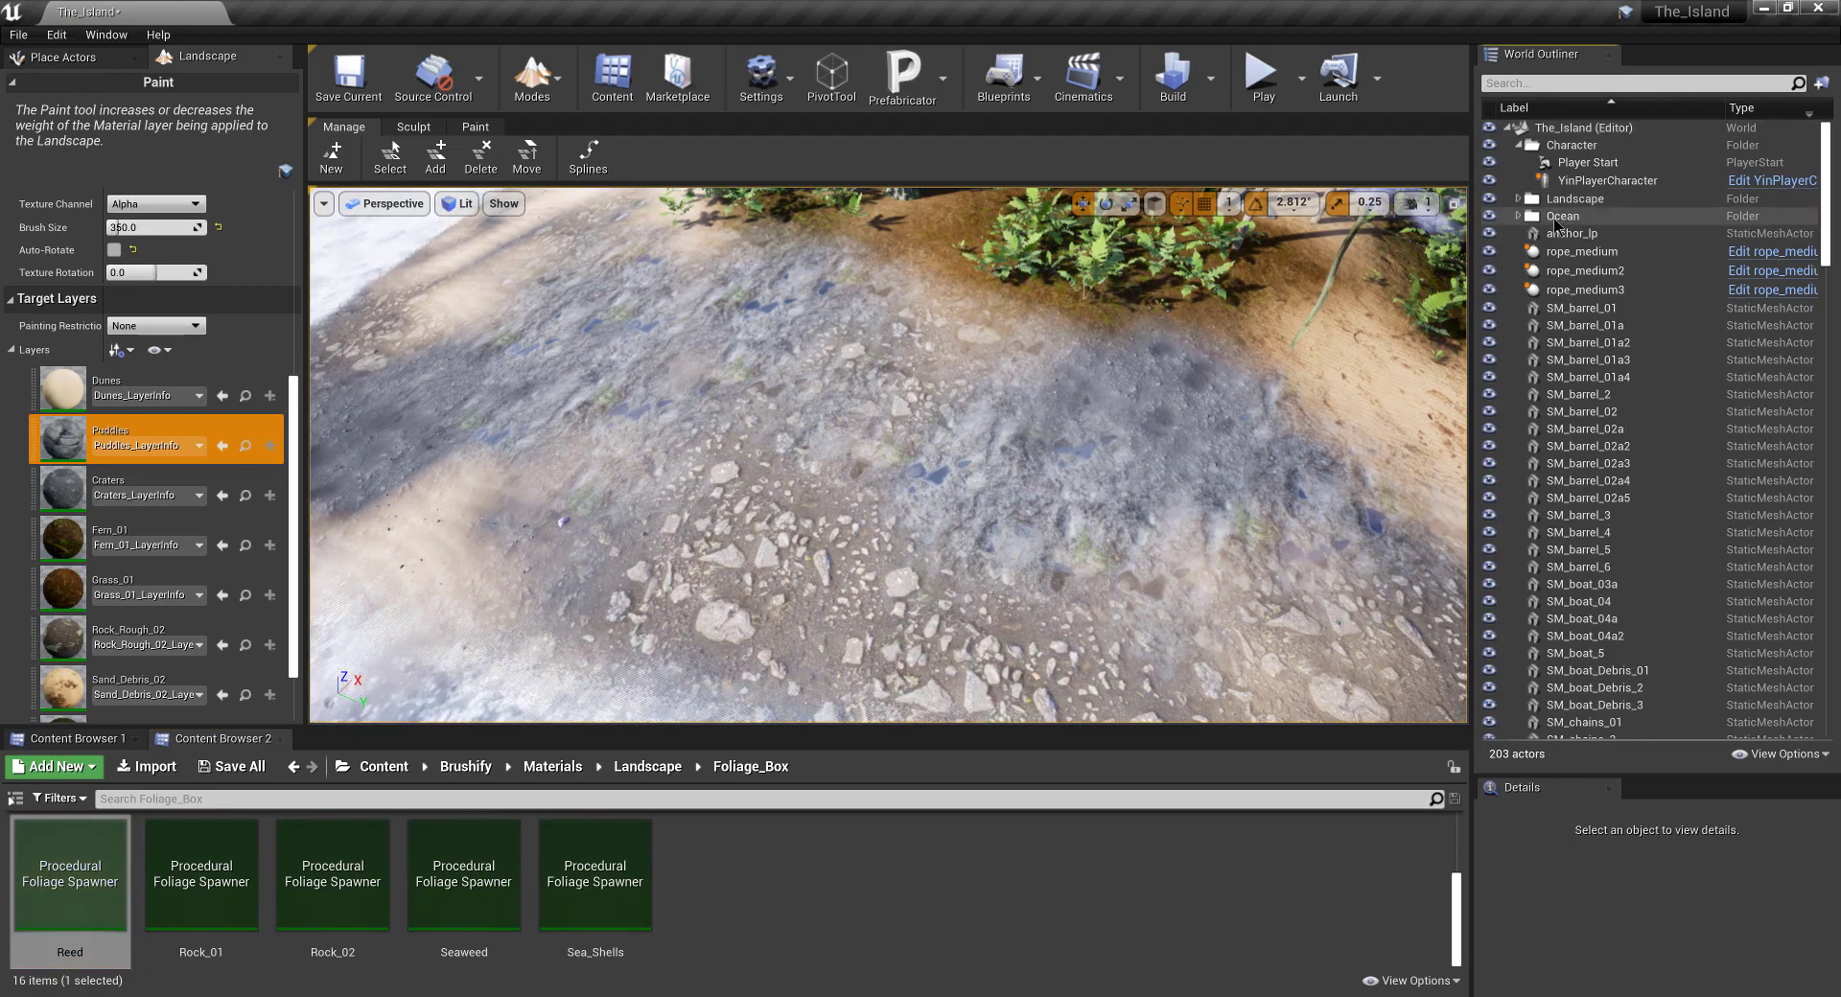
left_click(1558, 233)
double_click(1562, 216)
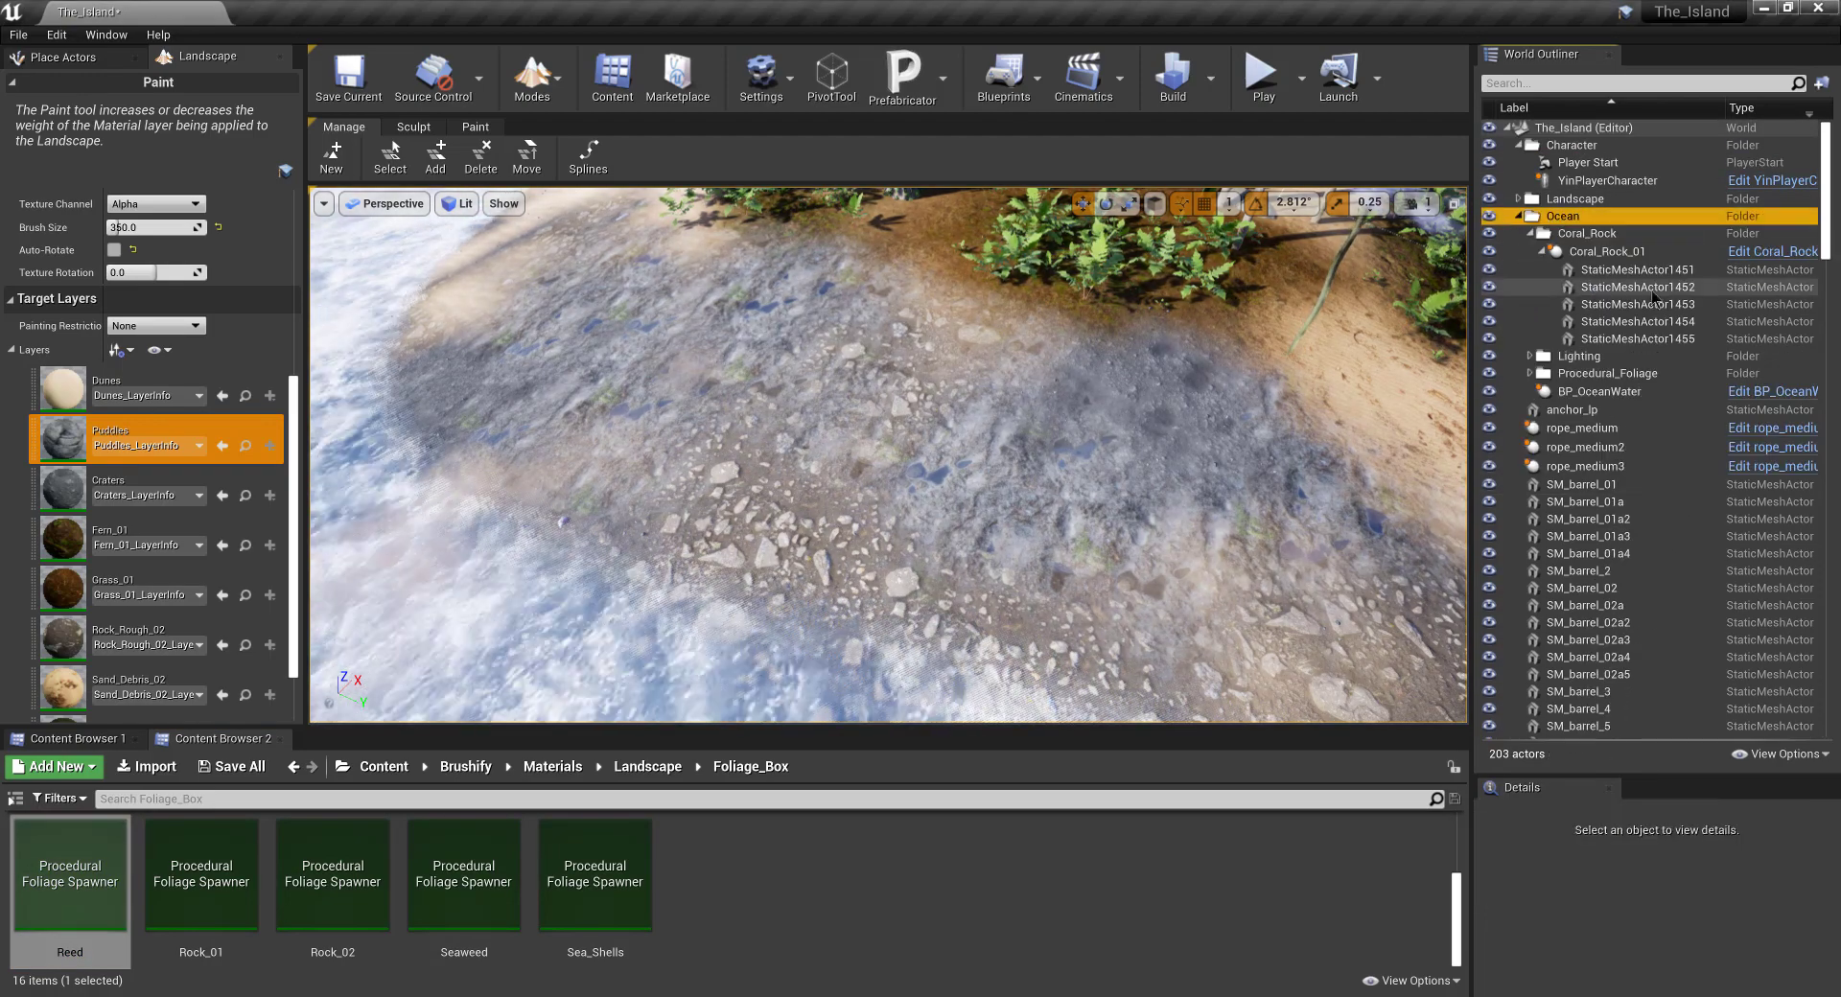
left_click(1531, 234)
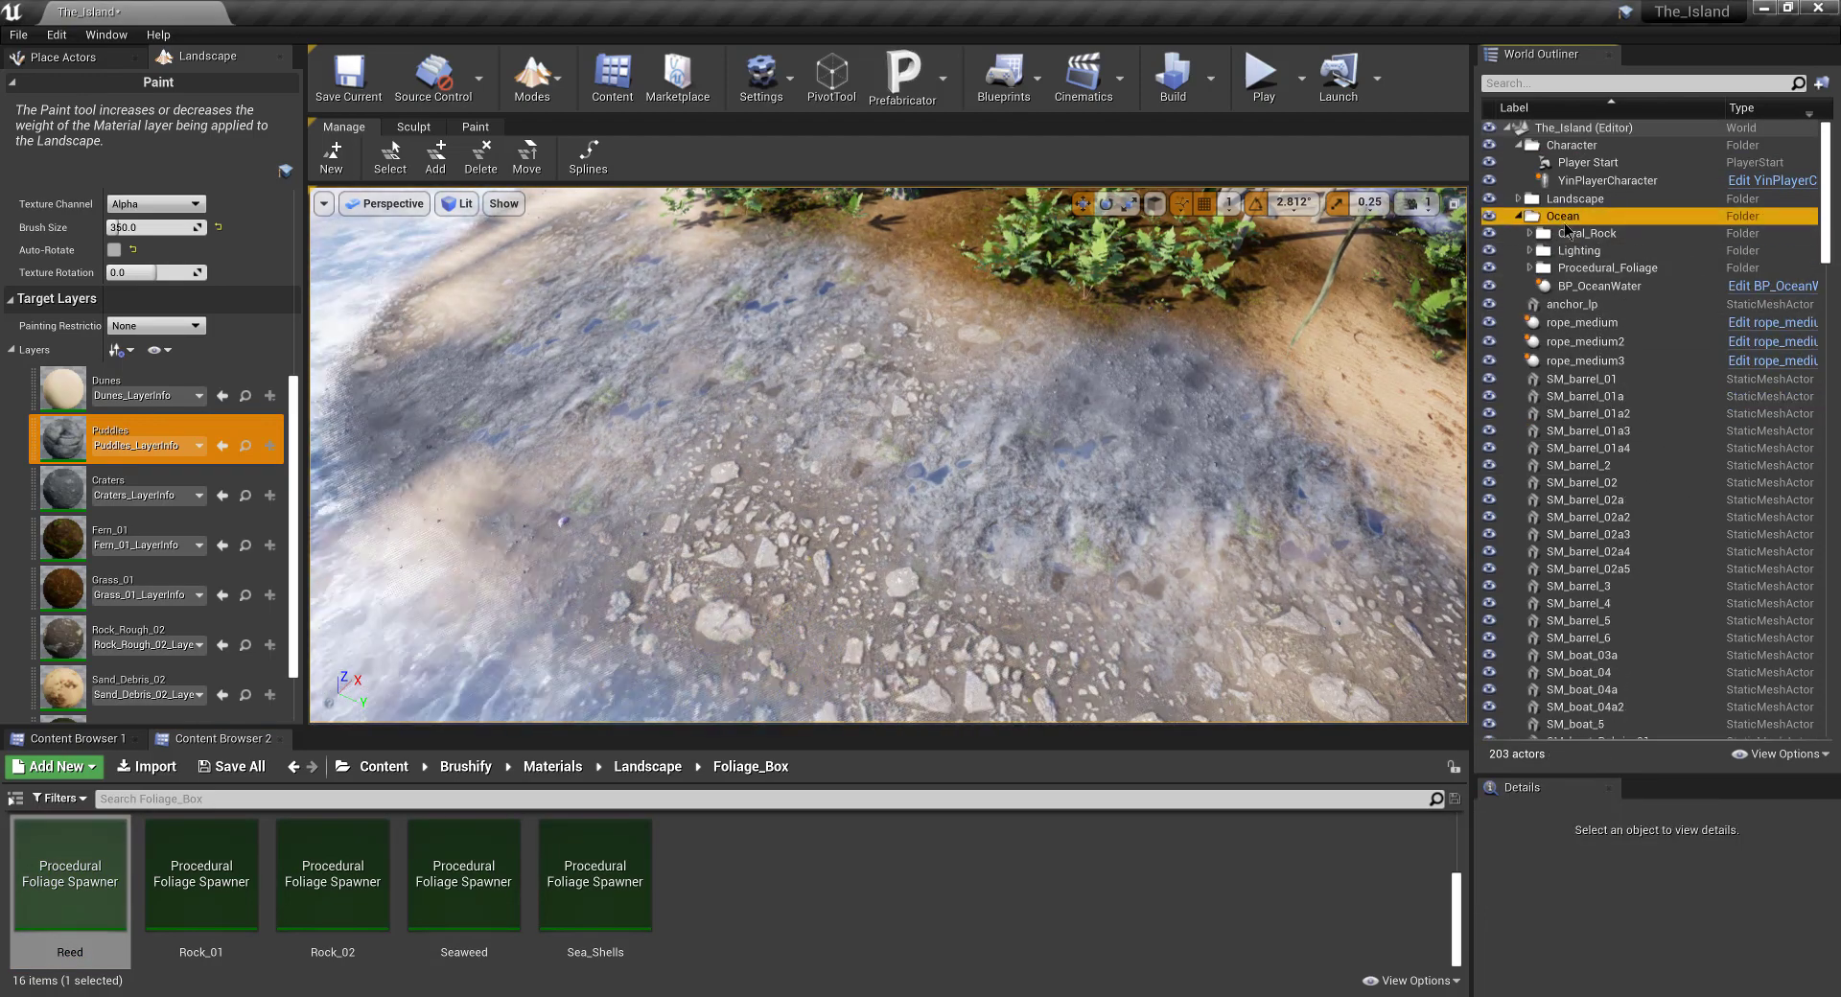
right_click(1547, 217)
left_click(1640, 237)
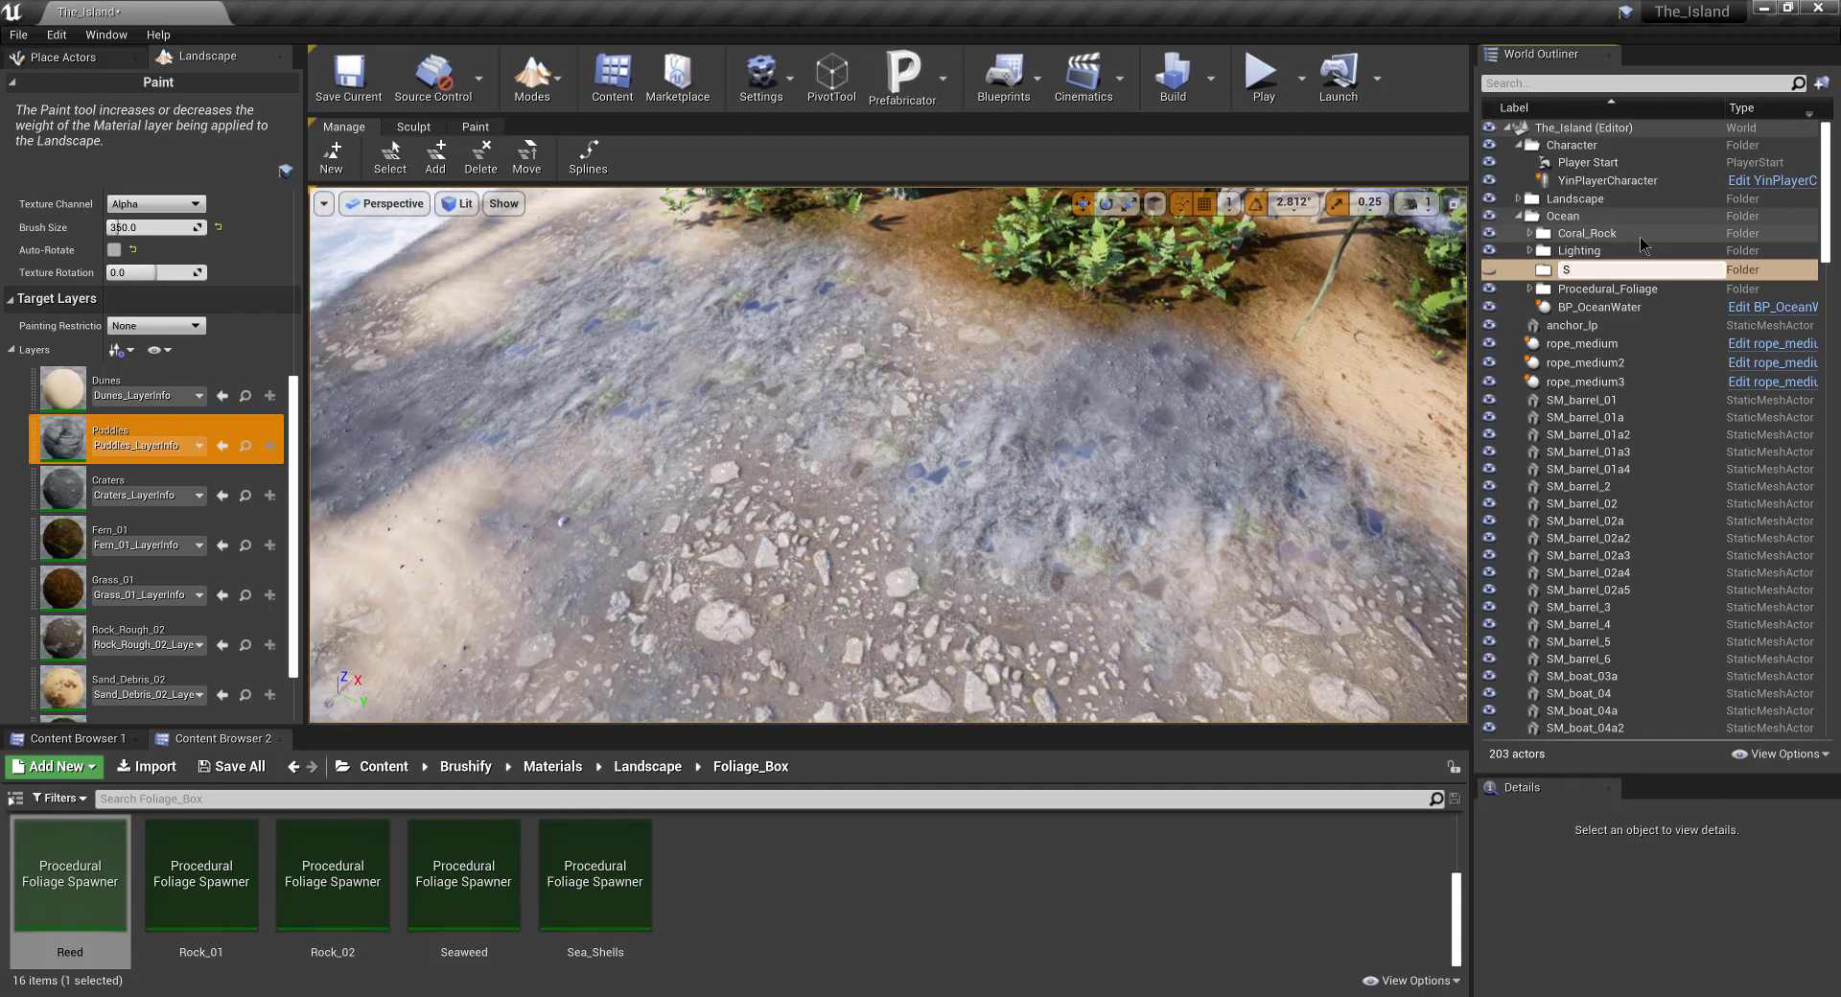
type("Shipwreck")
key("Return")
Step: Move all loose shipwreck actors, from anchor_lp and the ropes through the SM_ meshes, into the Shipwreck folder and collapse it
left_click(1632, 323)
left_click_drag(1825, 206, 1832, 110)
left_click(1639, 727, "shift")
left_click_drag(1564, 324, 1543, 287)
left_click(1530, 285)
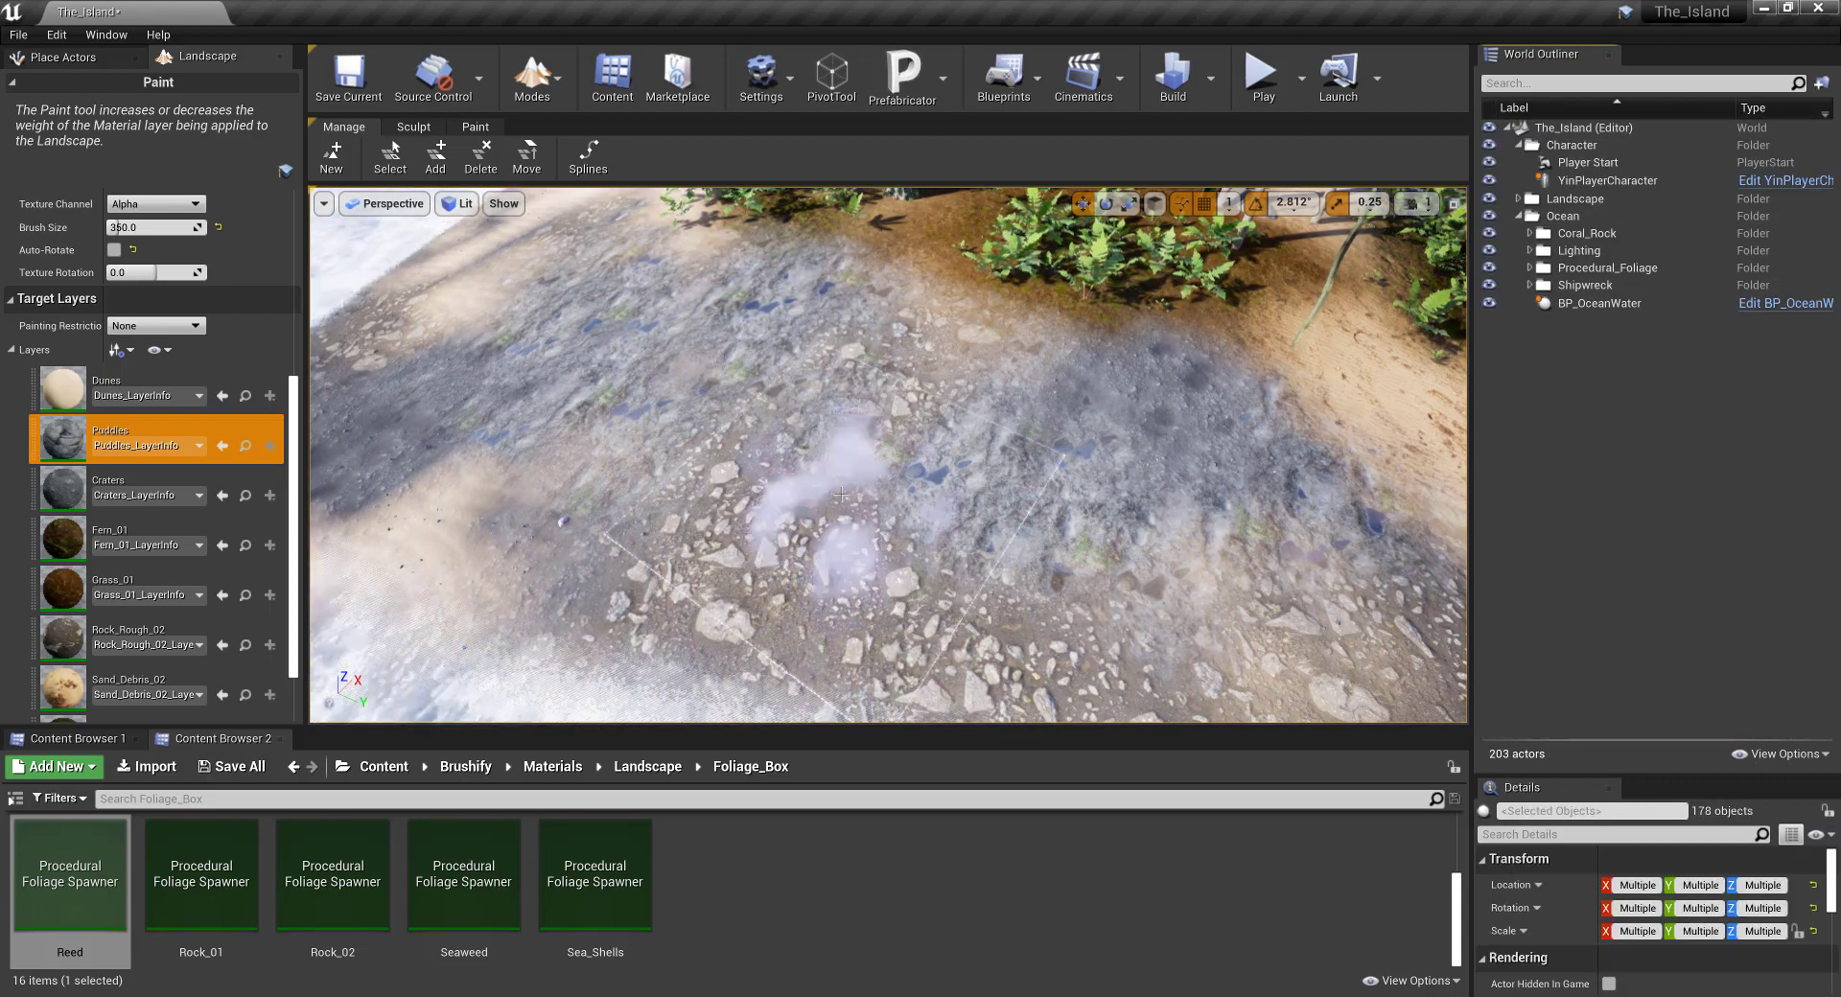
Step: Place the Reed foliage spawner on the painted shore and file it in Ocean's Procedural_Foliage folder
left_click_drag(87, 870, 772, 412)
left_click_drag(1586, 305, 1601, 269)
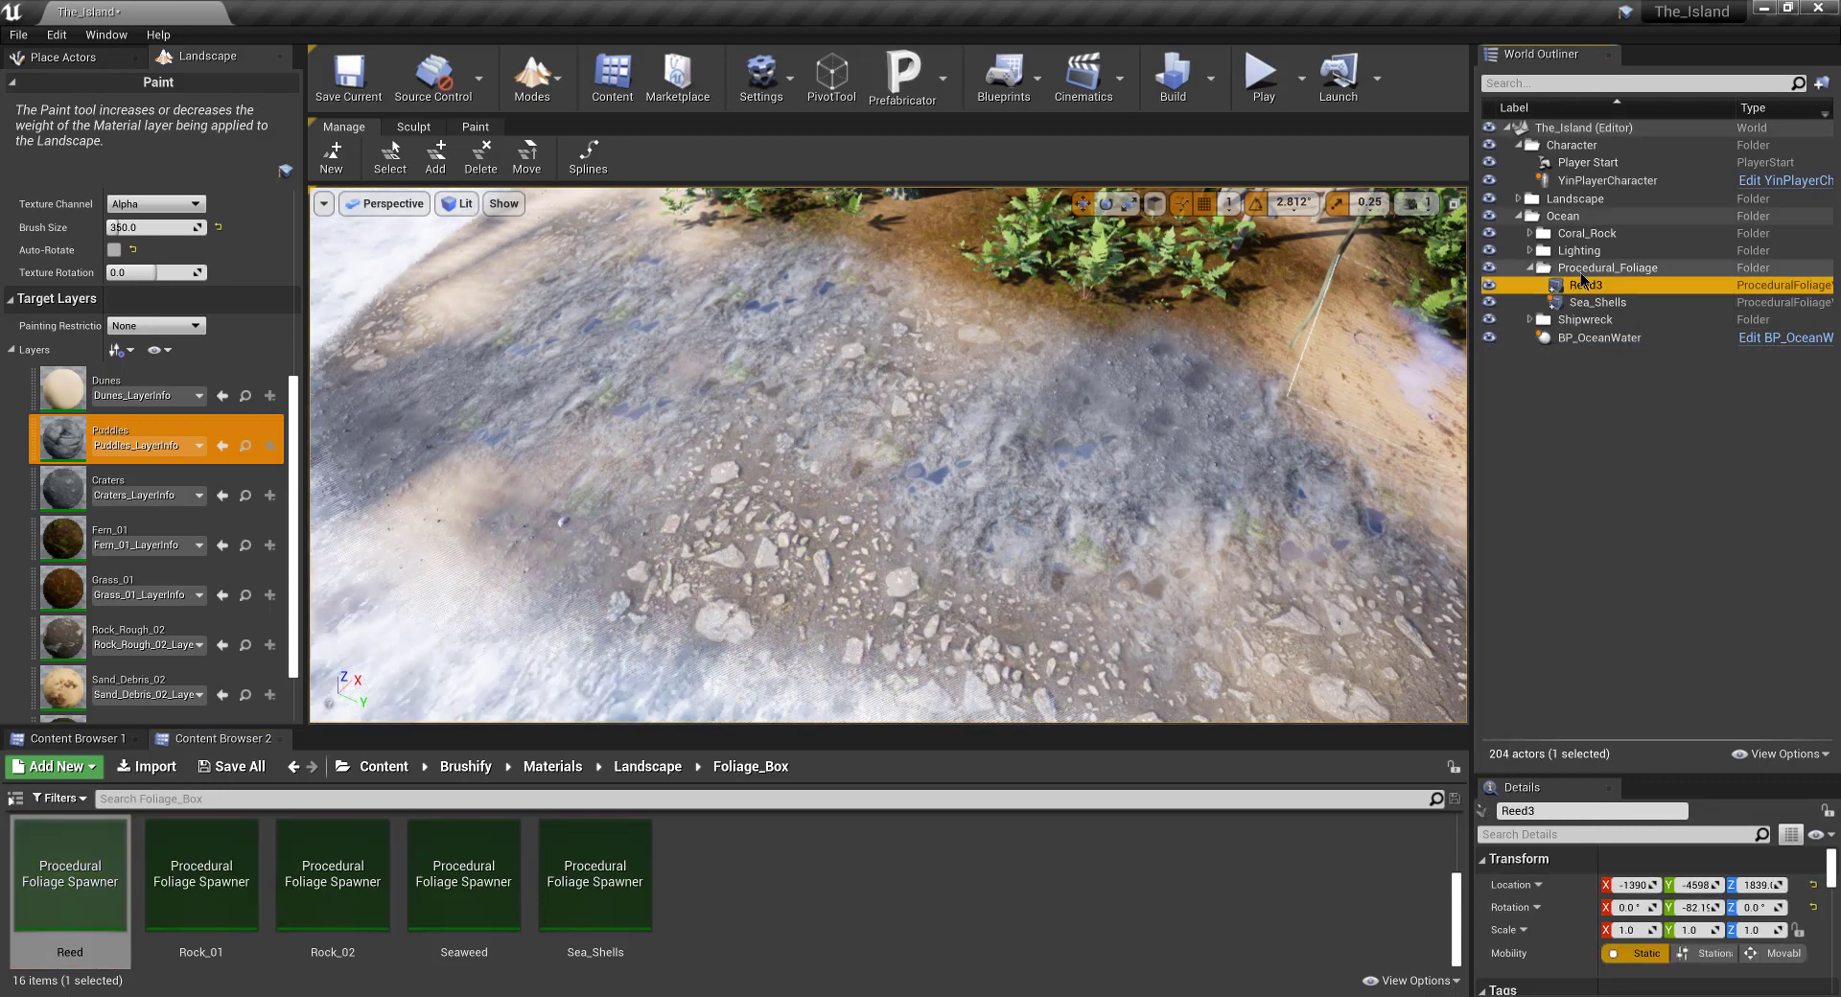
Step: Rename the placed reed spawner as Reeds and switch from landscape editing to the selection mode
left_click(1579, 287)
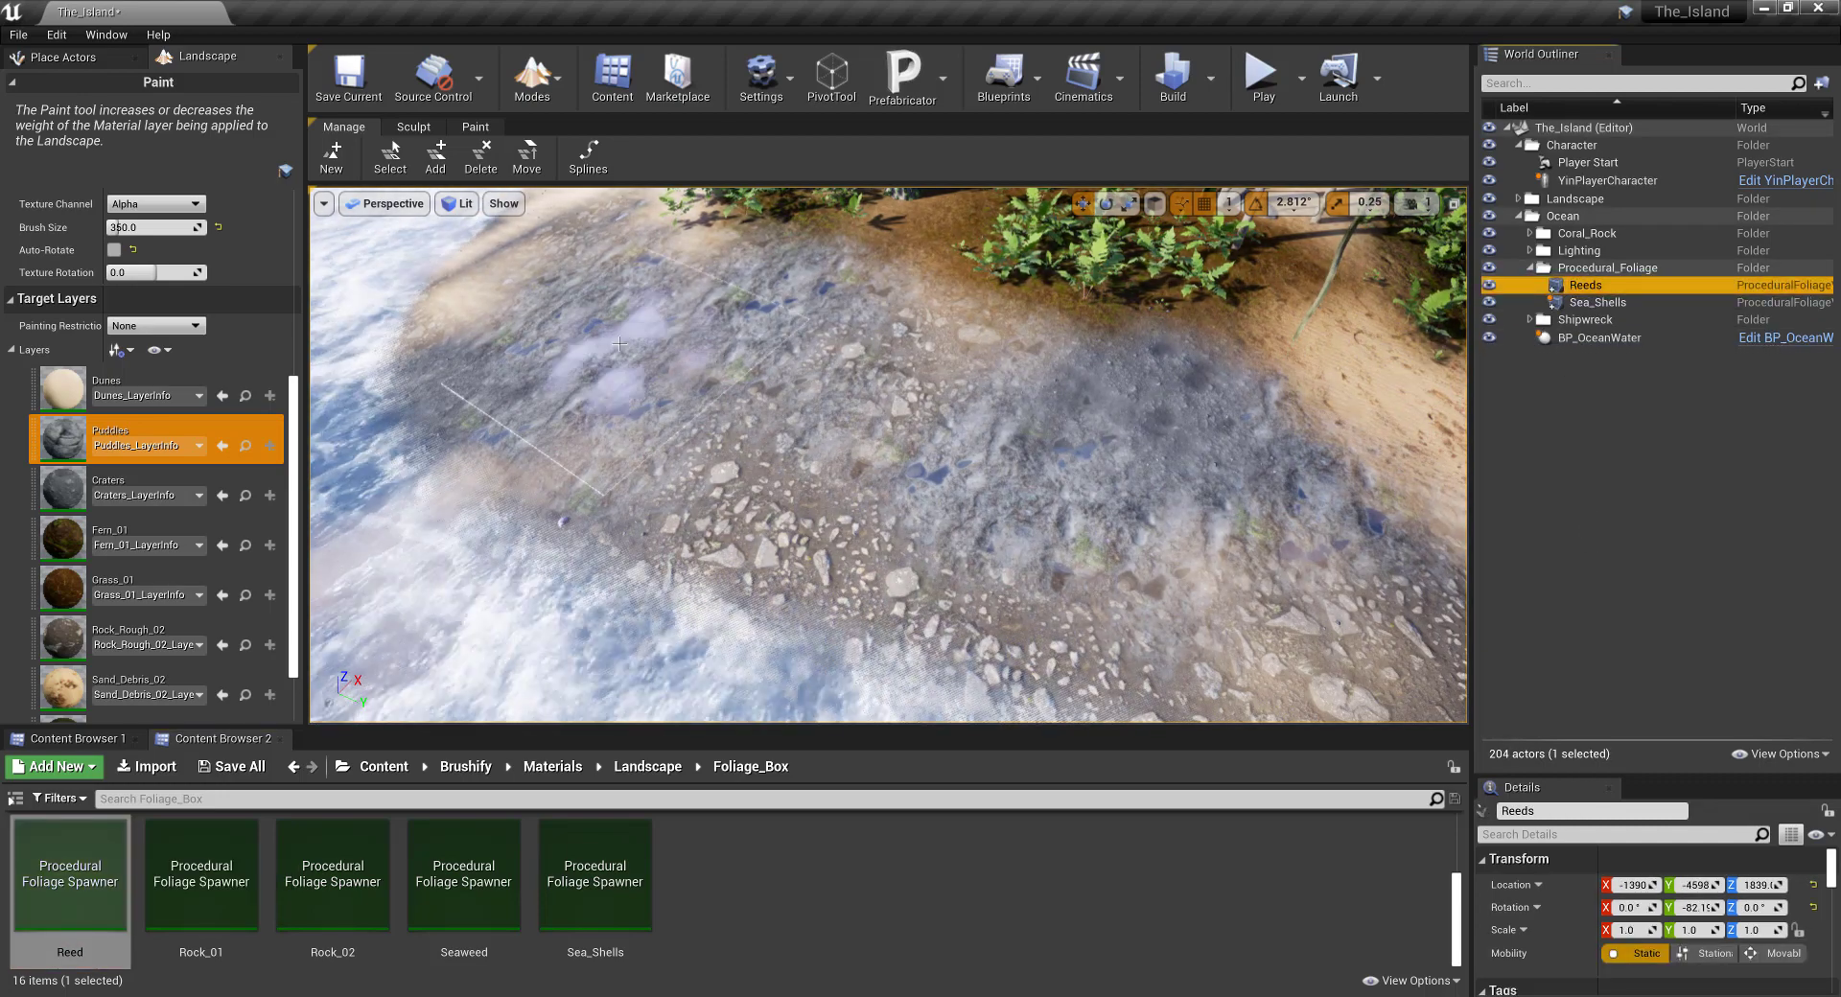
key("shift+1")
type("s")
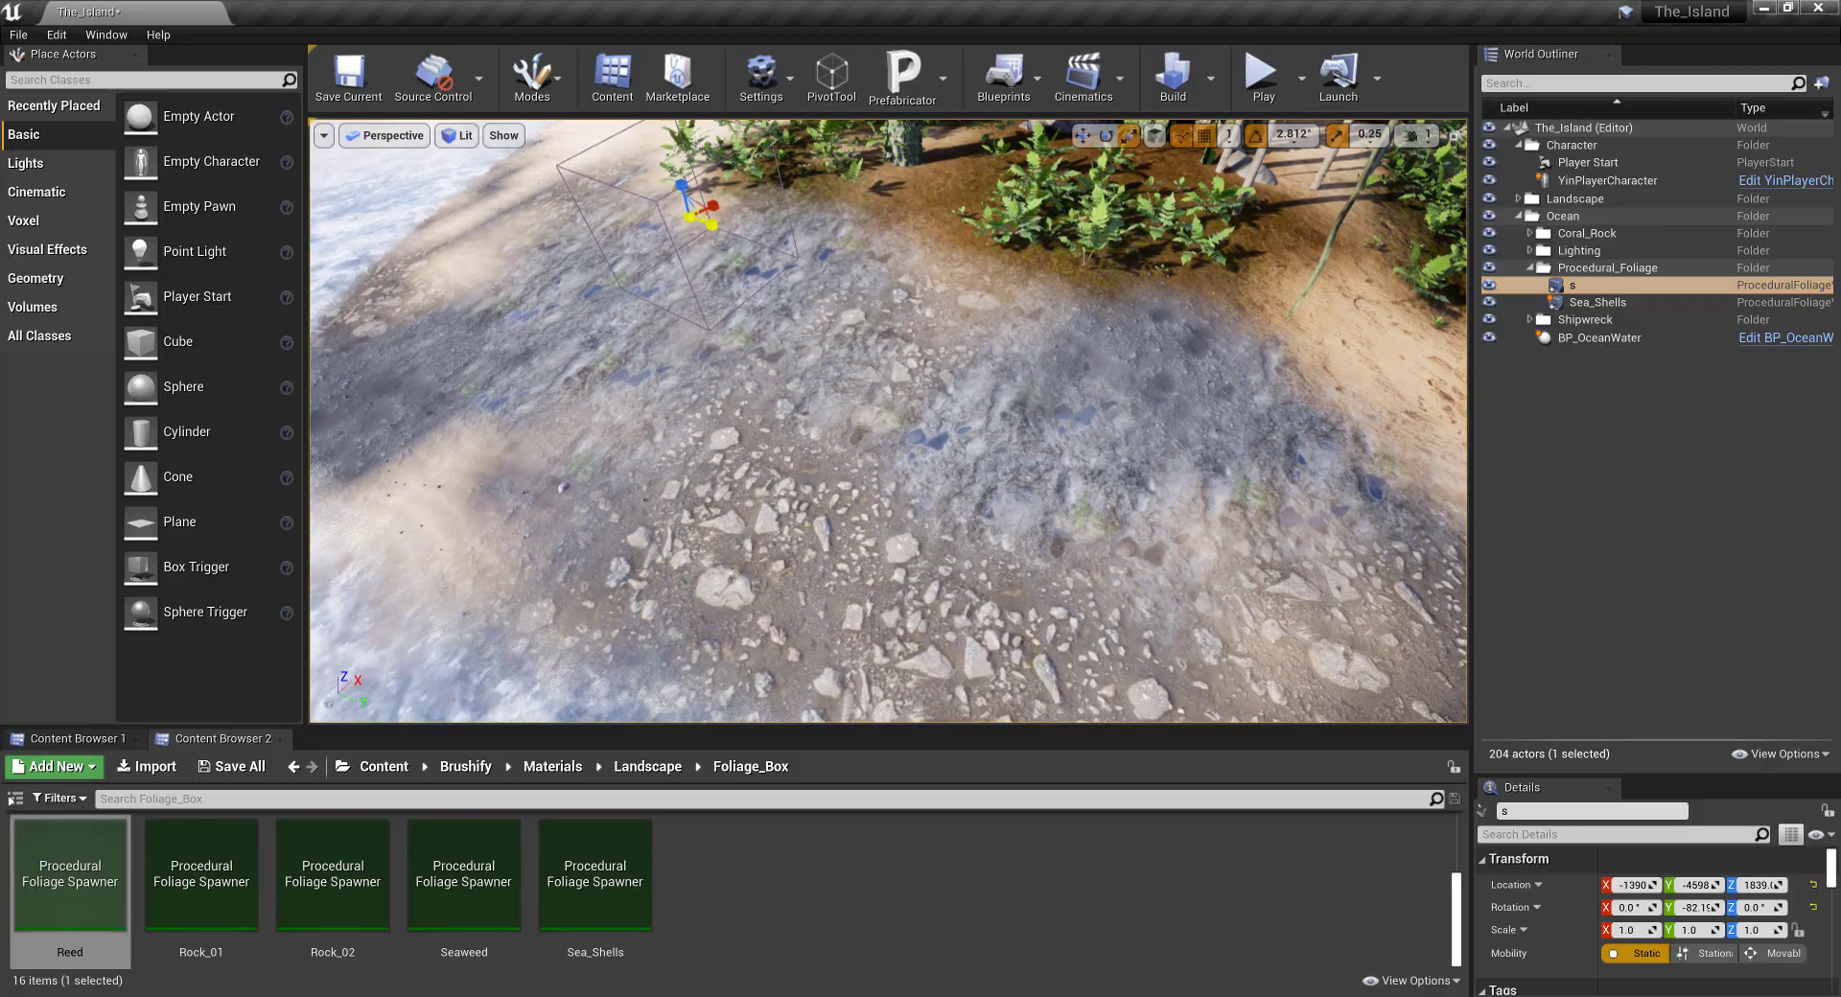
Step: Rename the reed spawner actor labelled s in the Procedural_Foliage folder as Reeds
double_click(1555, 286)
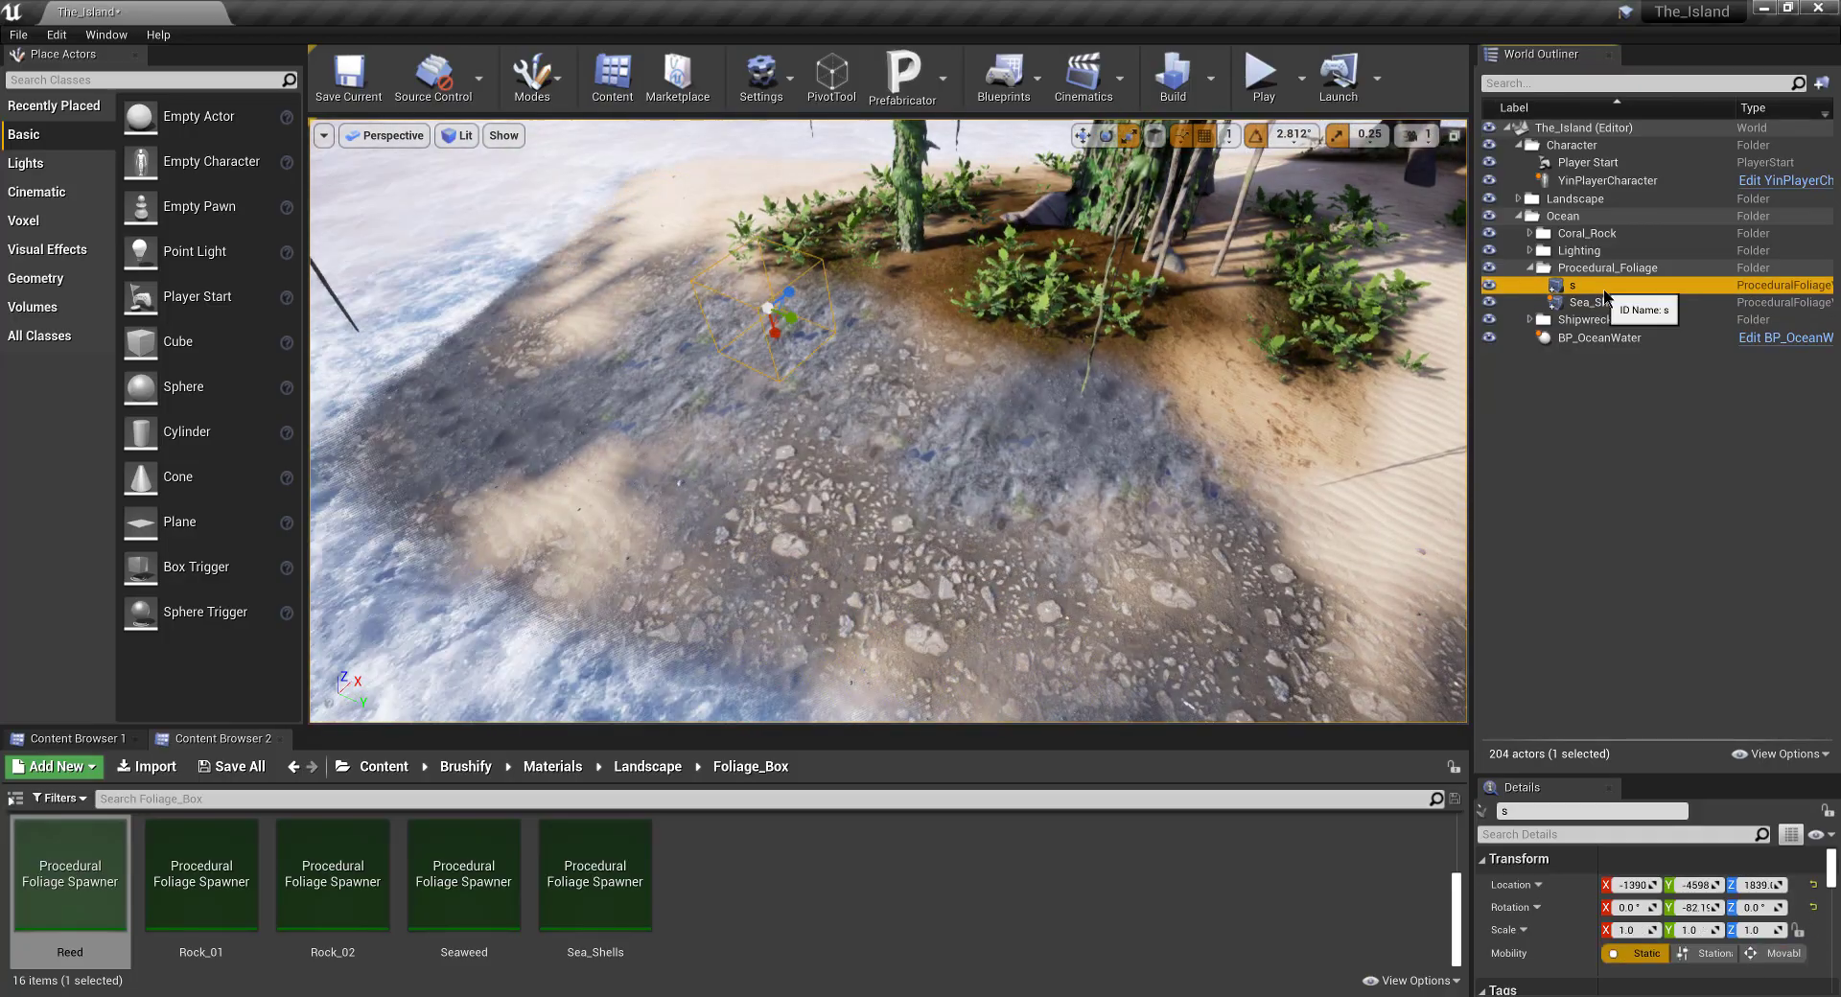
type("Reeds")
key("Return")
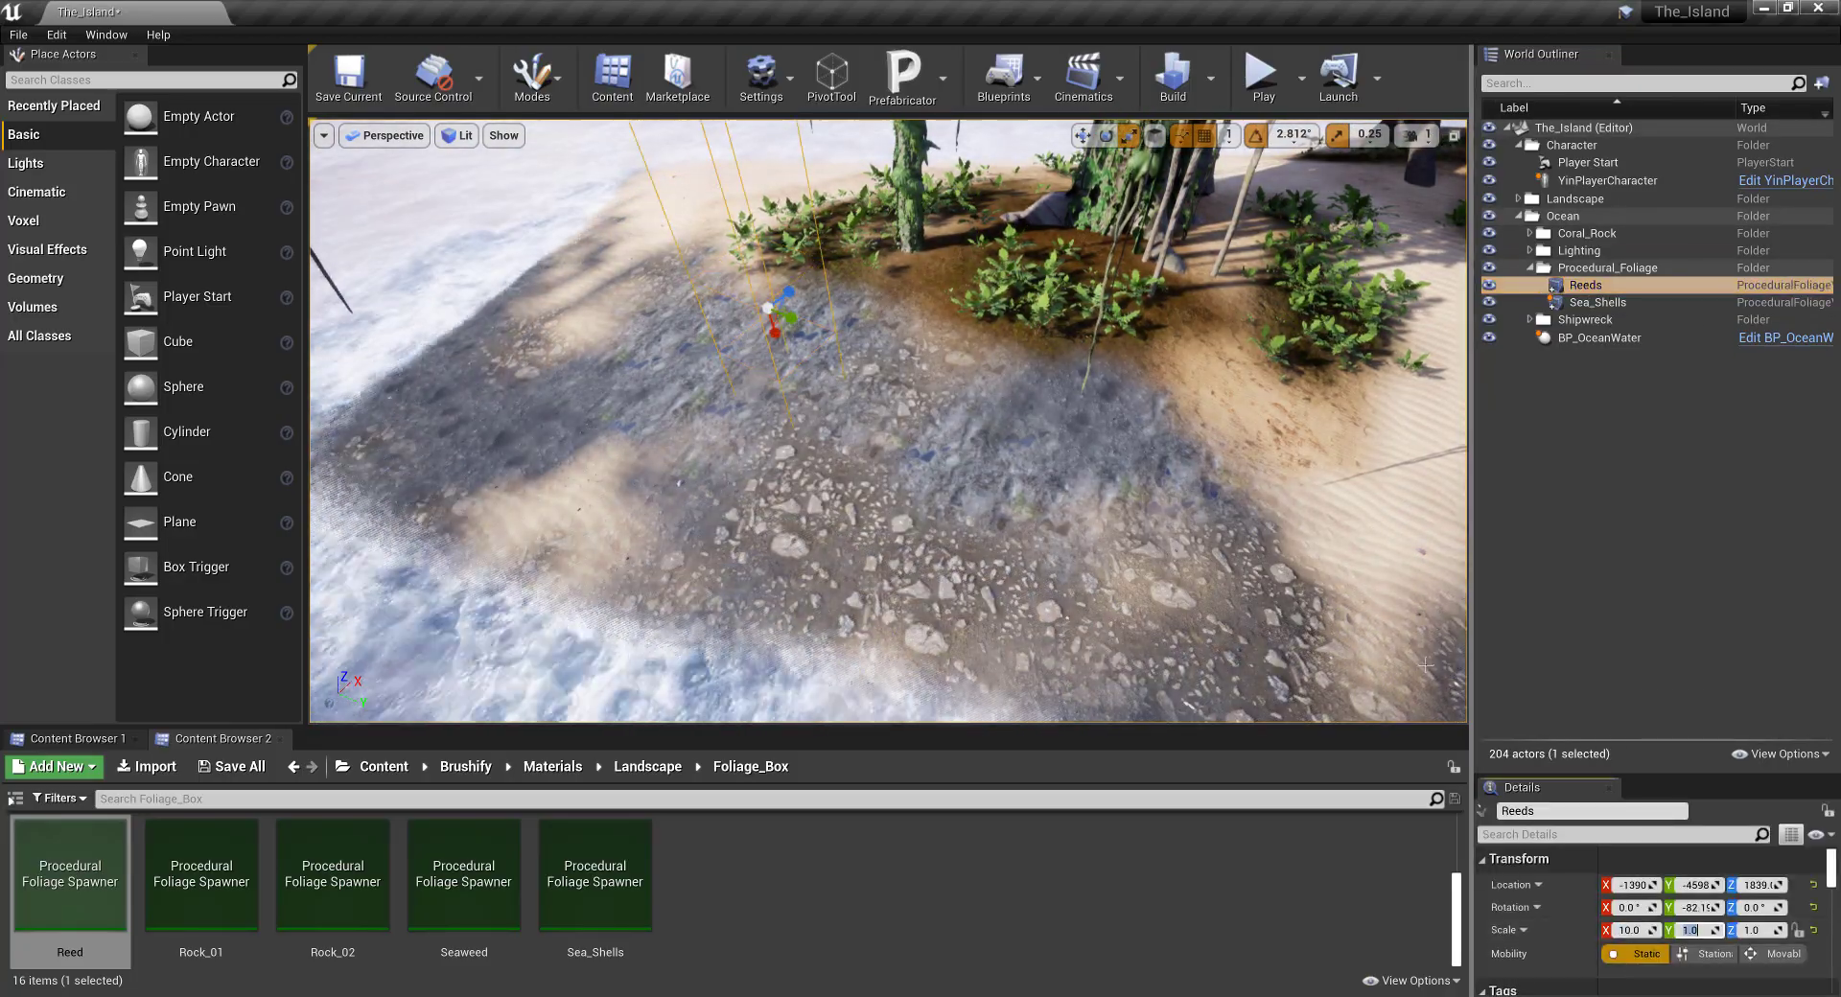
Step: Scale the Reeds volume to 10 in X, 15 in Y and 5 in Z so it spans the shore
double_click(1555, 286)
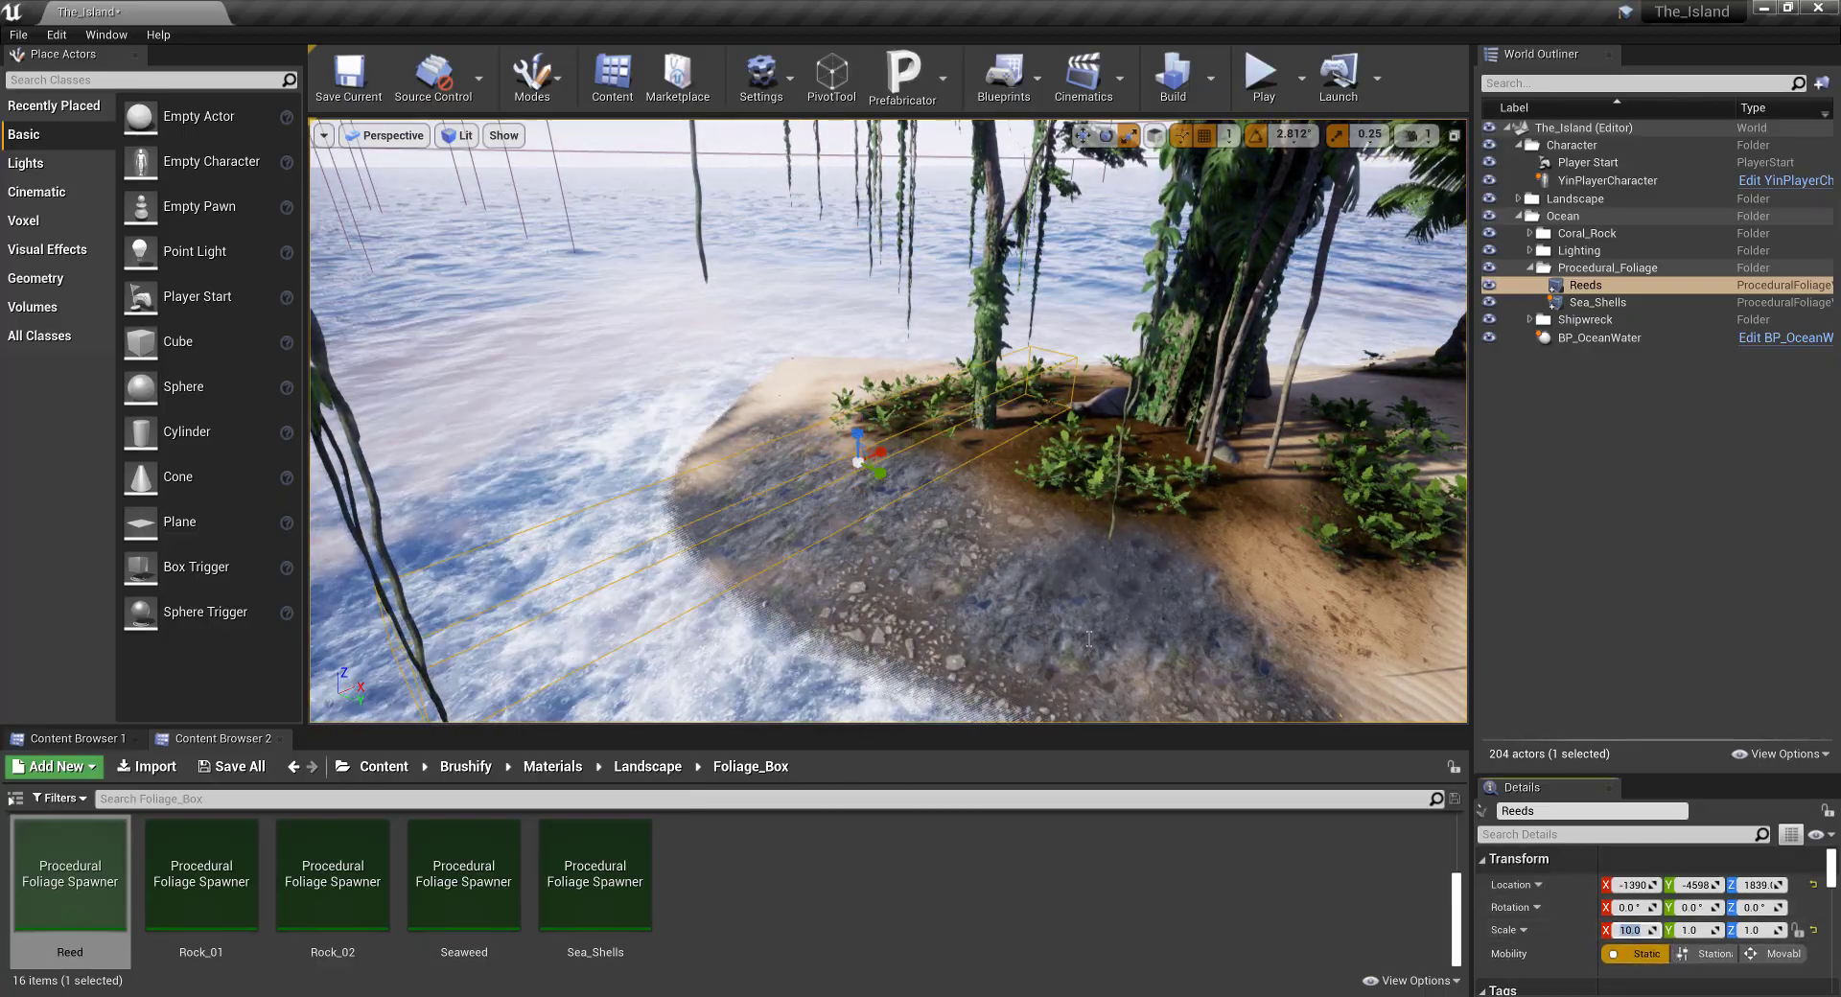
right_click_drag(887, 422, 944, 432)
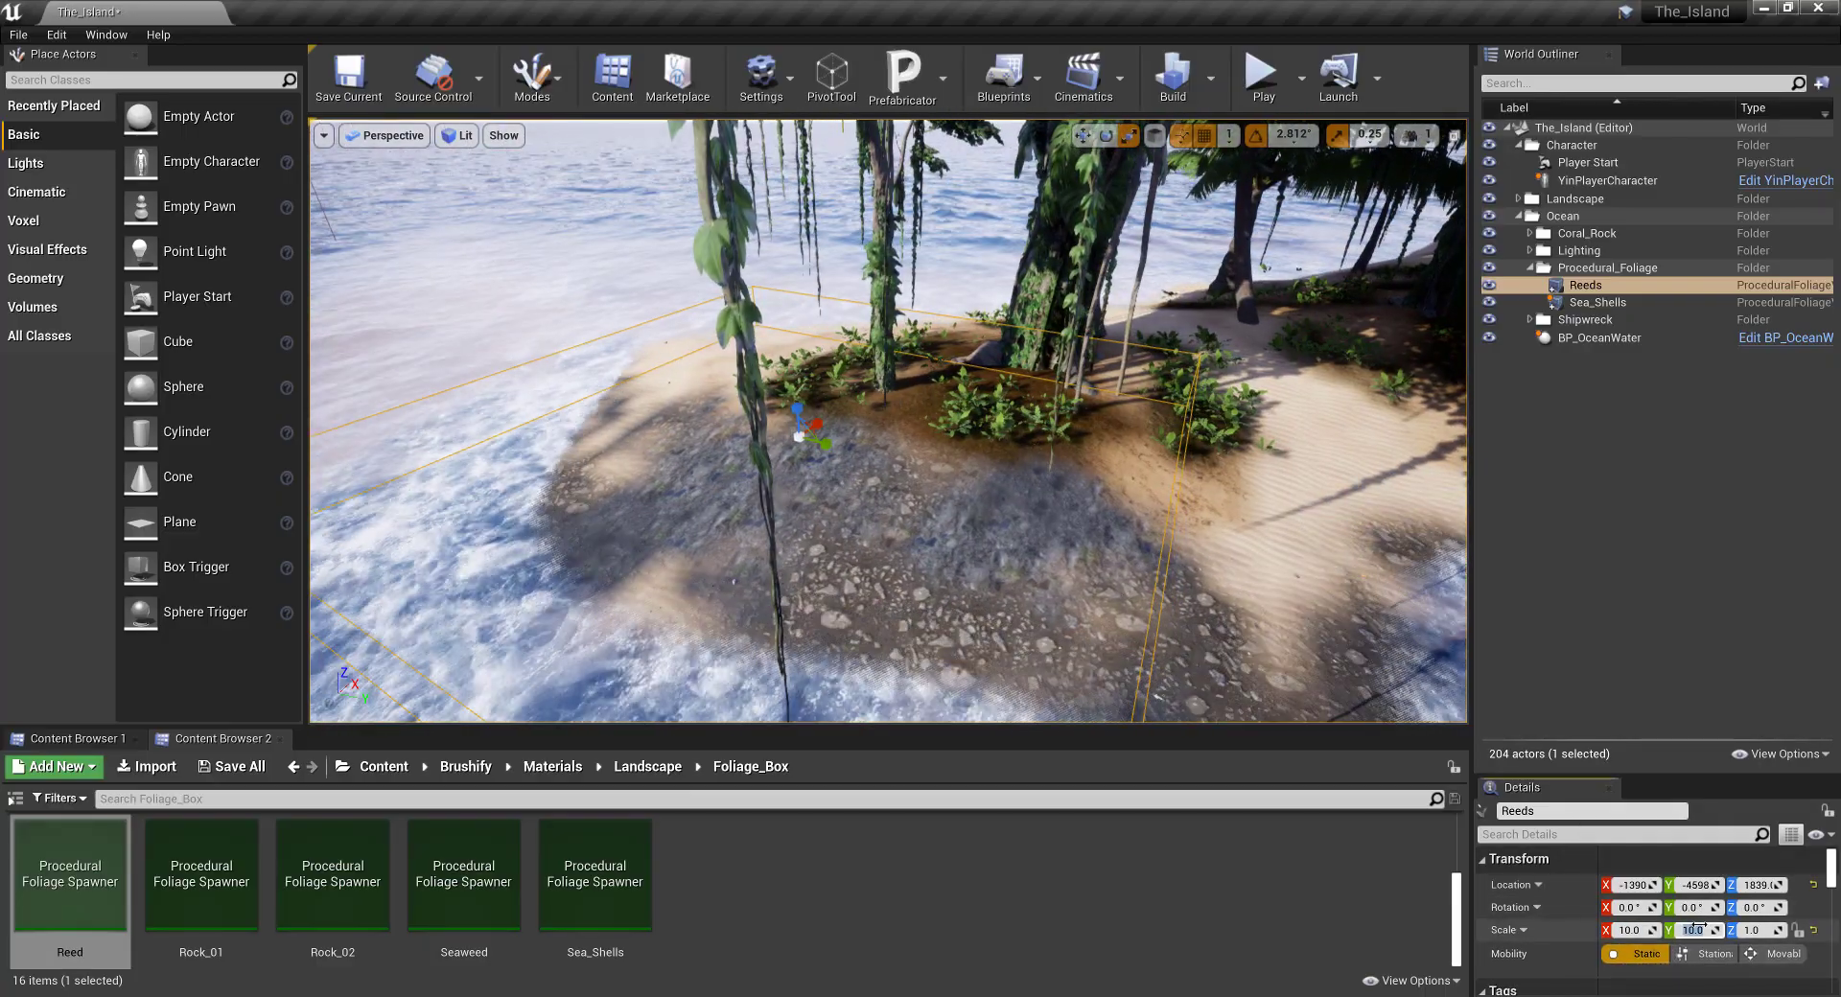
left_click(1693, 930)
type("15")
left_click(1753, 929)
type("5")
key("Return")
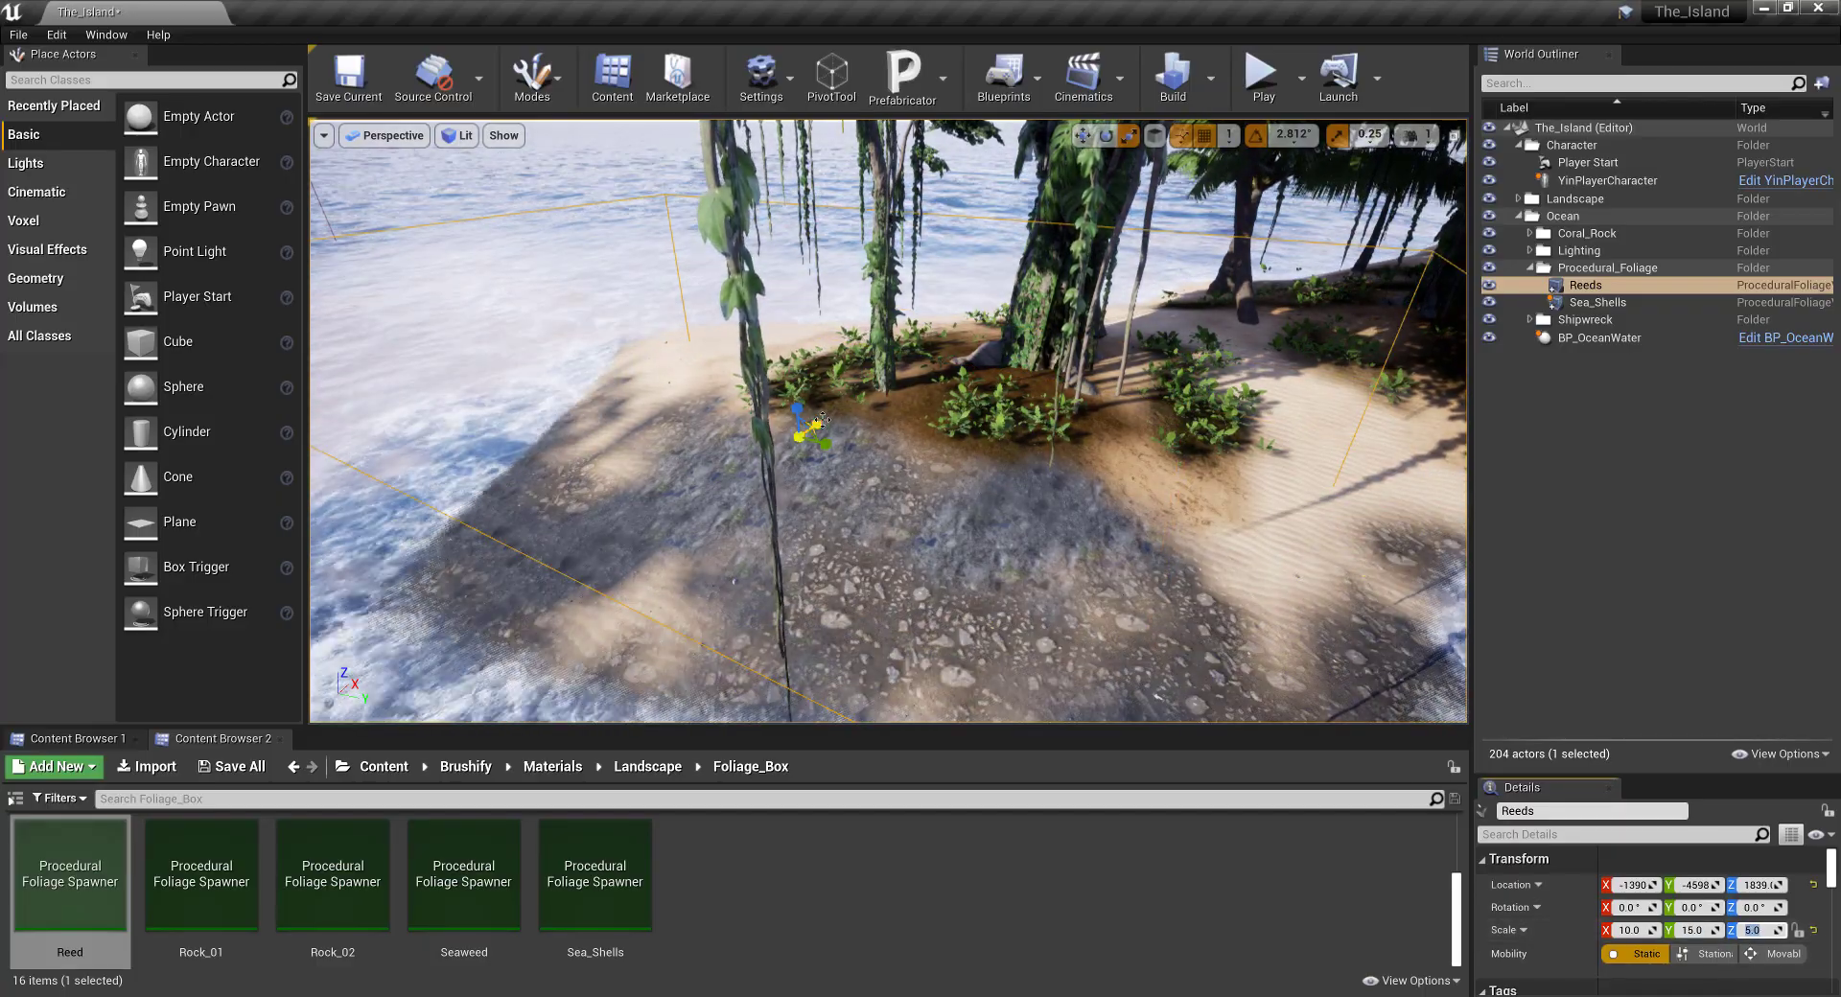
Step: Raise the Reeds volume to a Z location of about 1887 and try resimulating its procedural foliage
right_click_drag(822, 419, 826, 441)
key("w")
left_click(805, 408)
left_click(1585, 336)
left_click_drag(803, 410, 809, 391)
right_click_drag(809, 391, 758, 398)
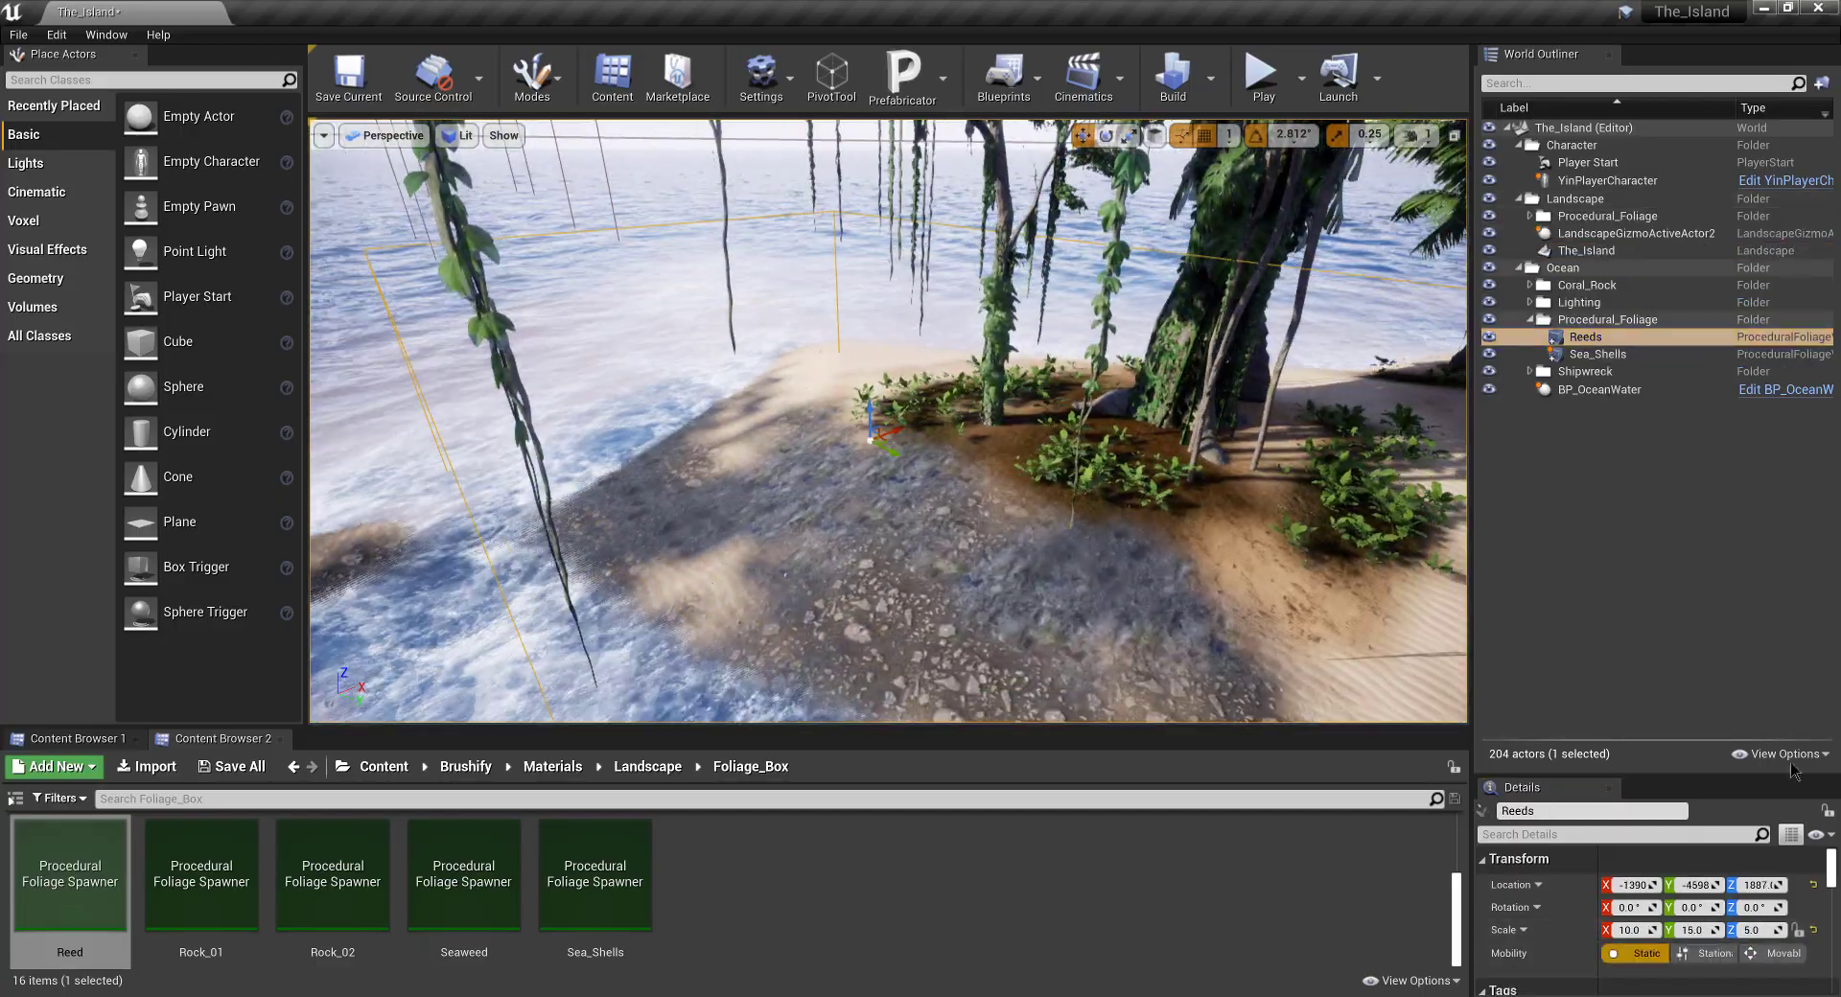
left_click_drag(1831, 867, 1831, 909)
left_click_drag(1687, 789, 1668, 467)
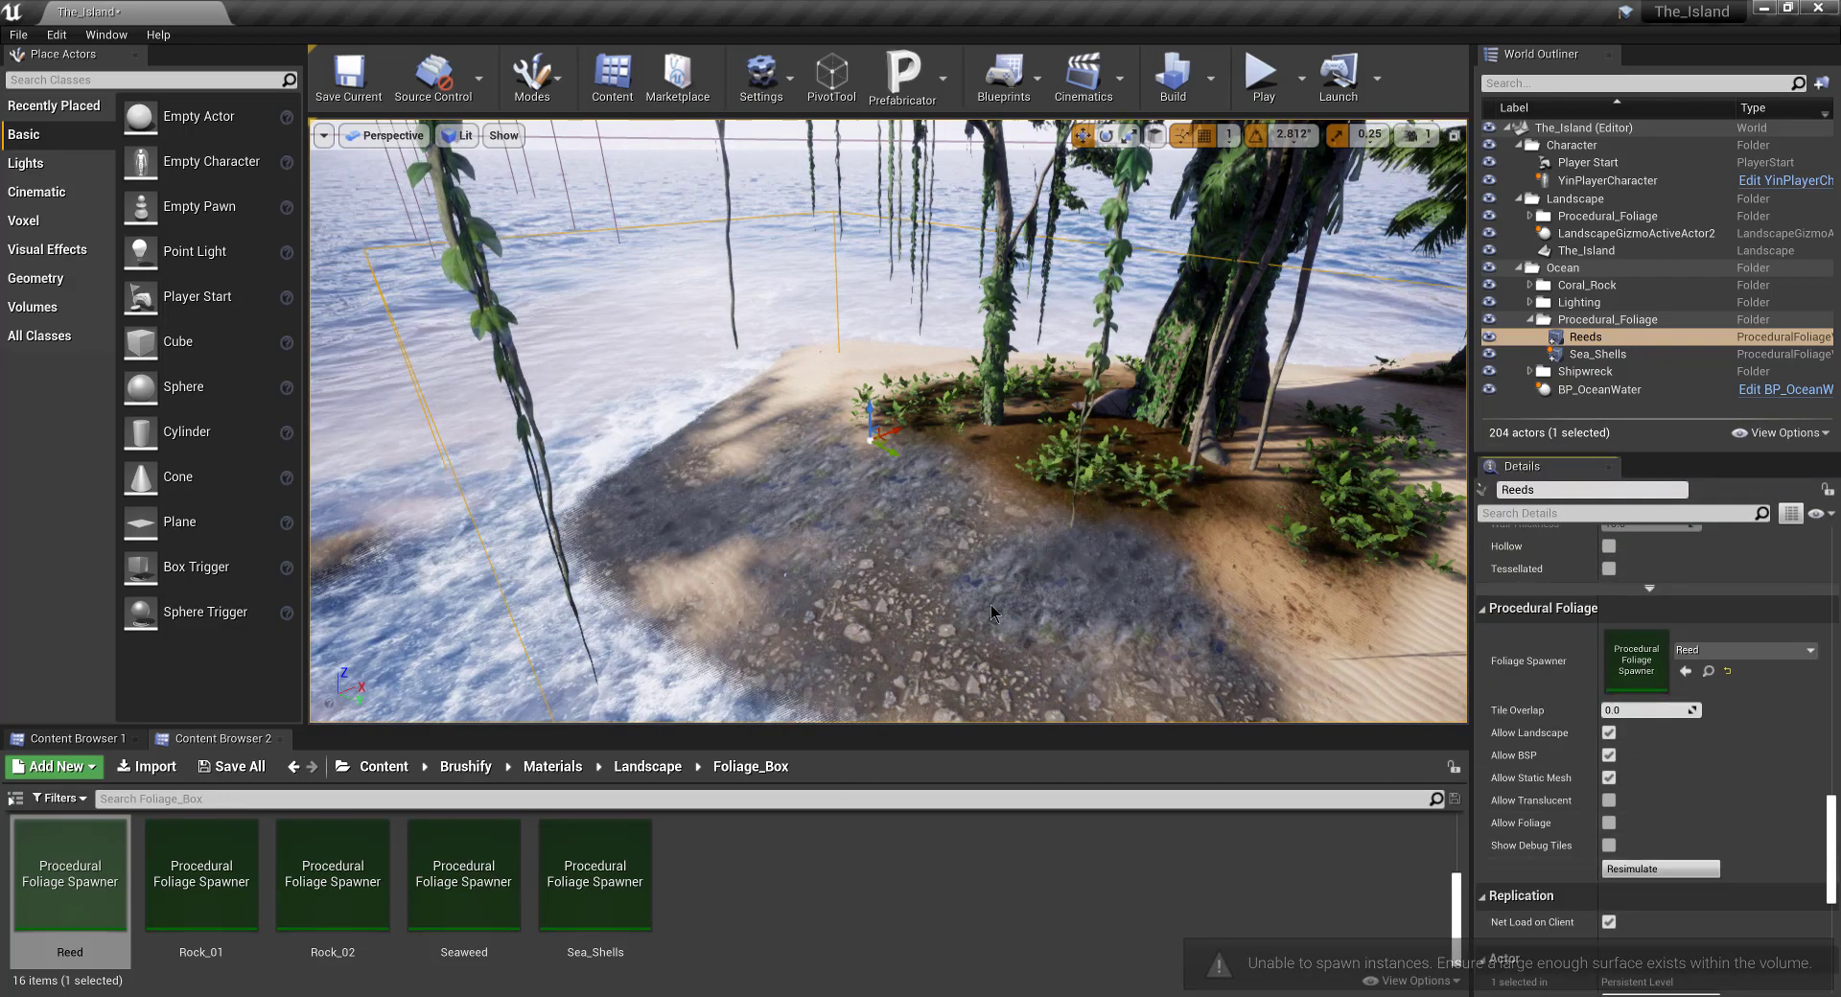
Step: Open the Reed spawner, locate its foliage types and open all 30 for editing together
double_click(77, 882)
left_click(409, 370)
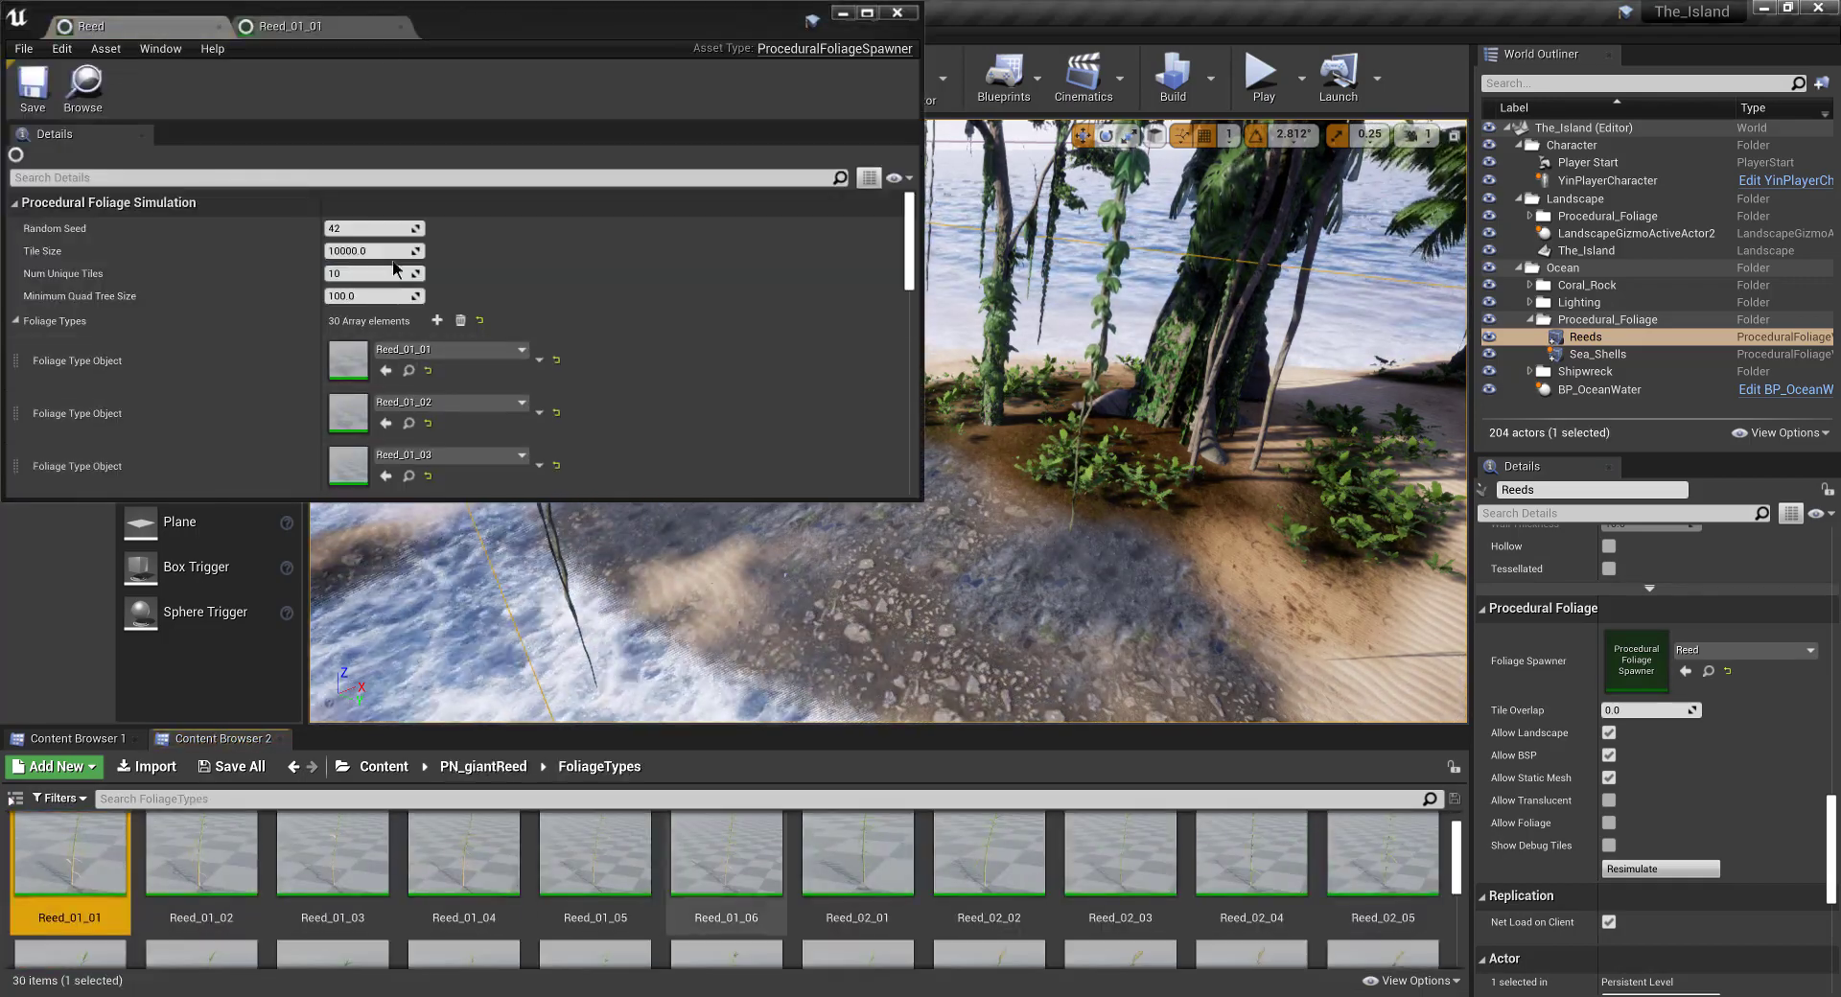
scroll(1160, 947, "down", 3)
left_click(1012, 897, "shift")
right_click(1013, 898)
left_click(1072, 428)
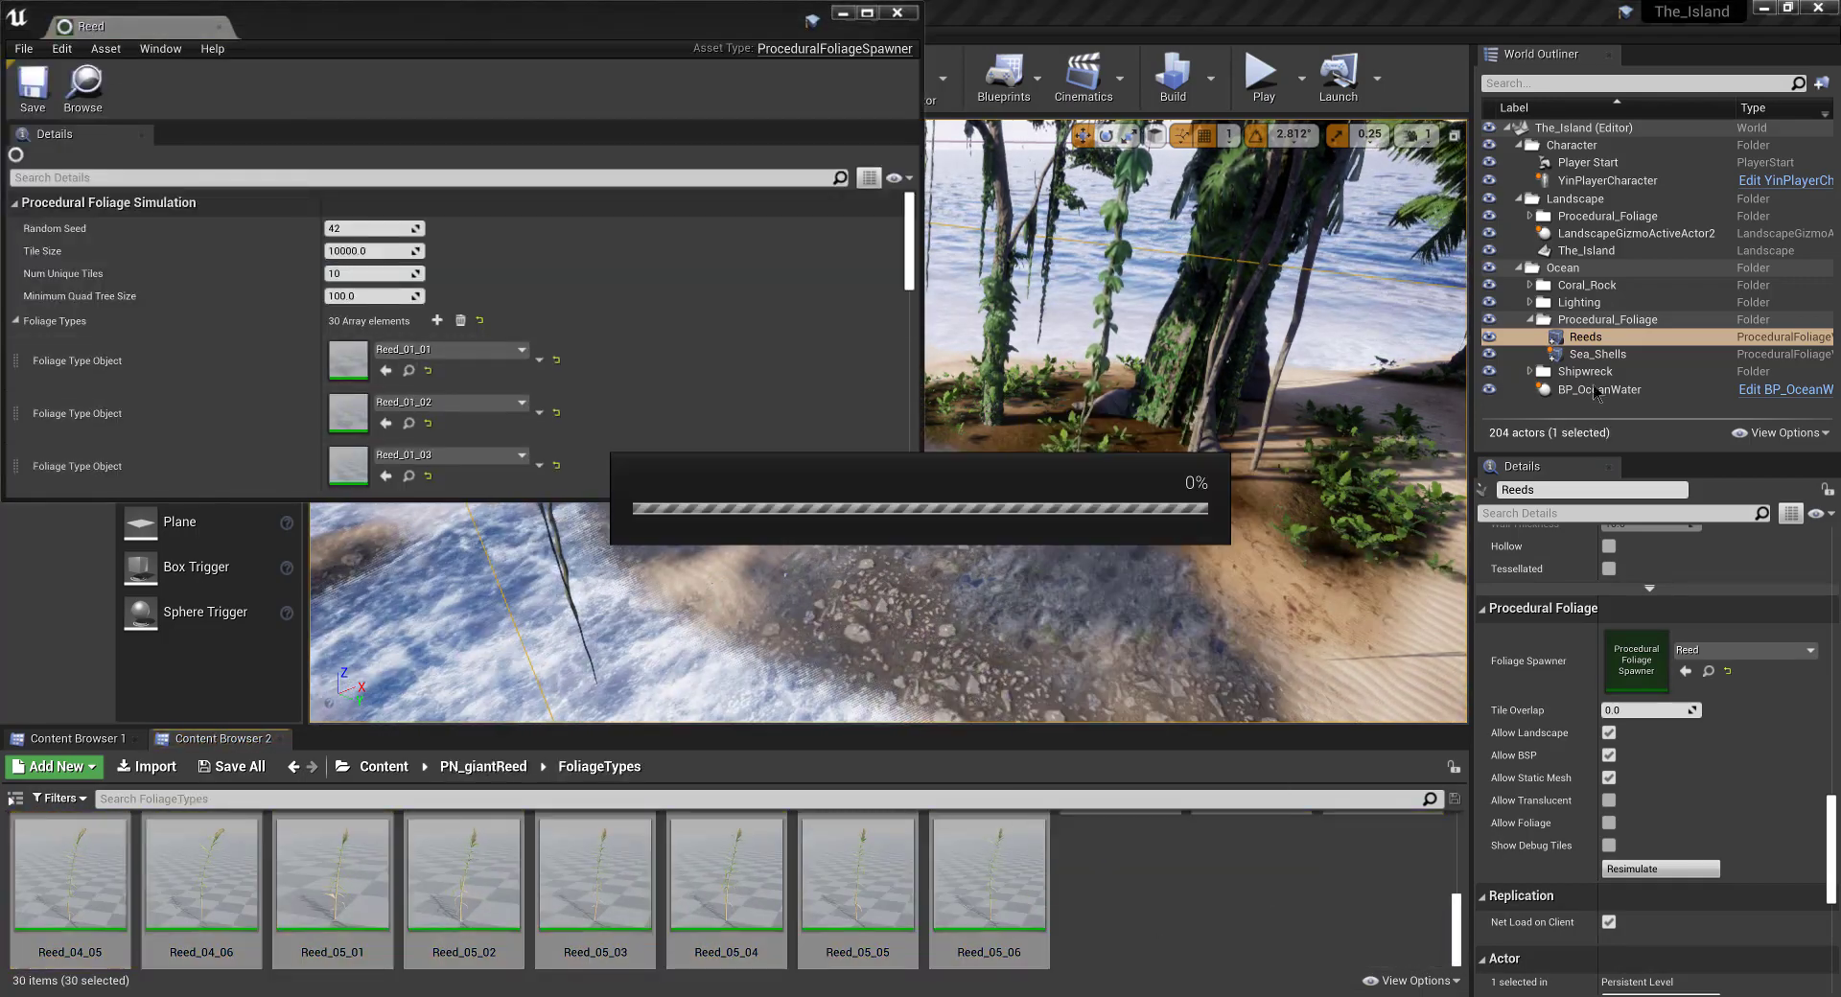
Step: Check the ocean water actor's height, set the minimum placement height of the 30 reed foliage types to 1500, and save them
left_click(1598, 389)
scroll(1487, 697, "up", 10)
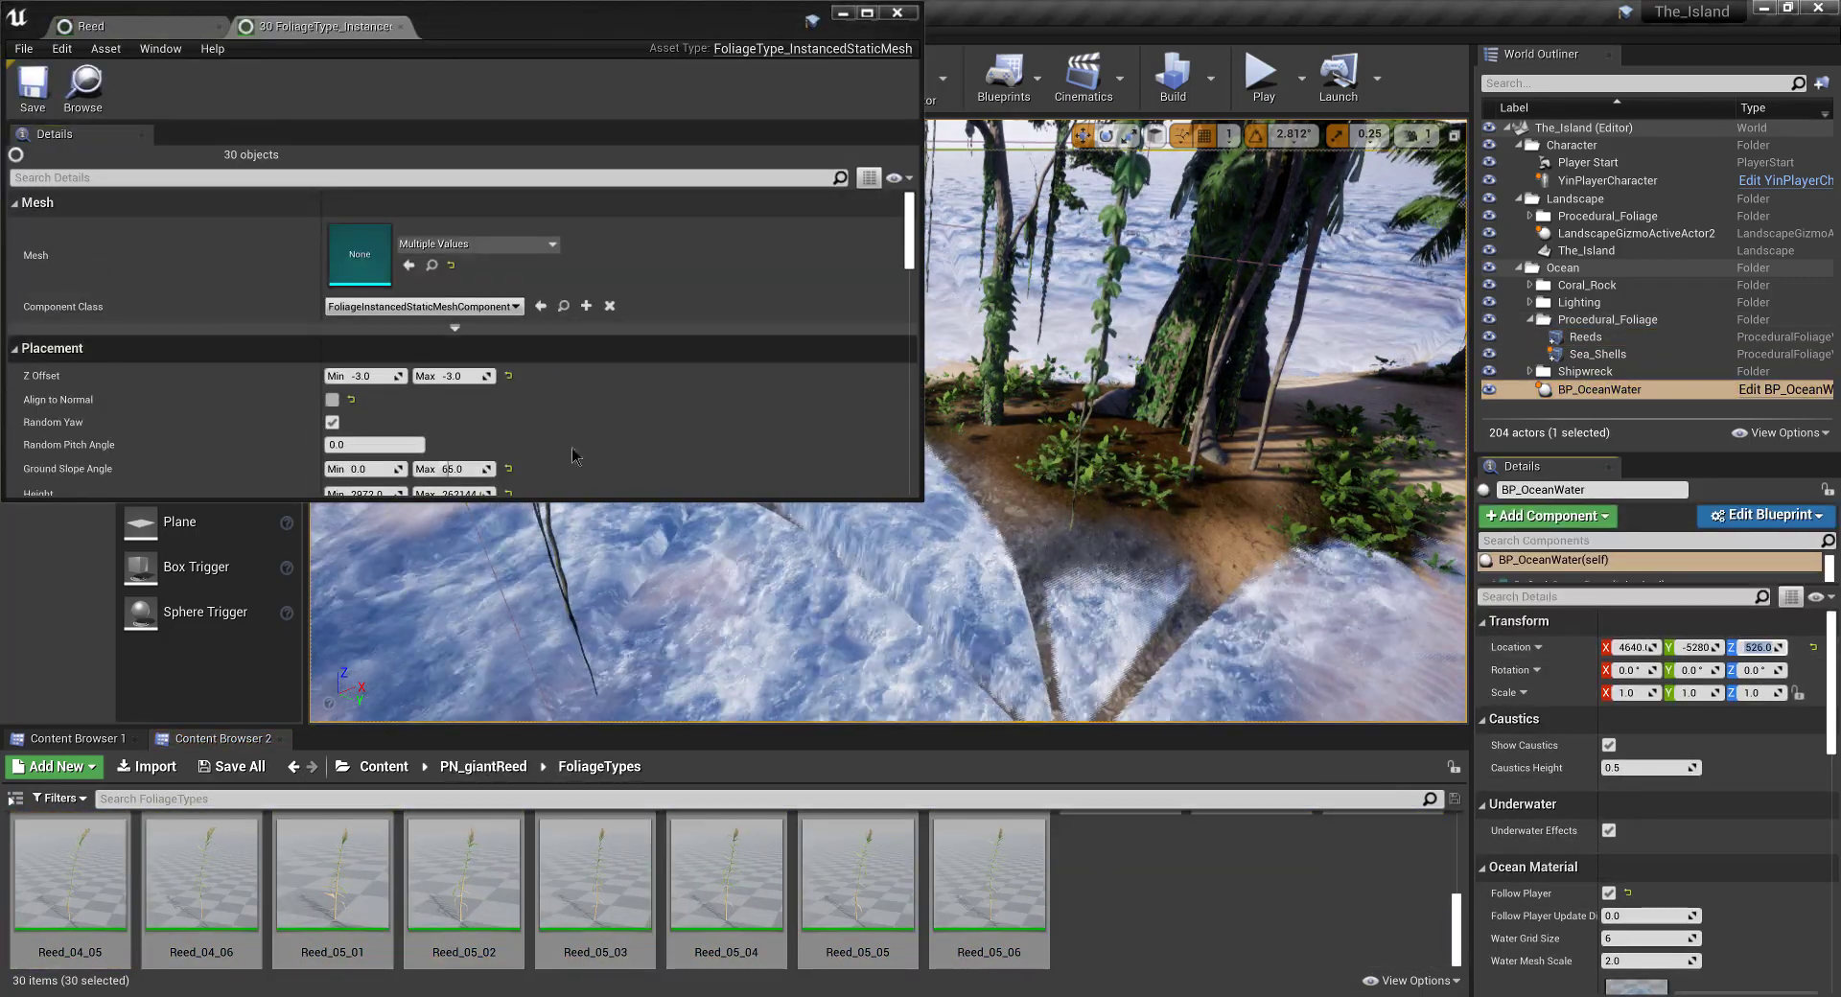
scroll(369, 450, "down", 2)
left_click(367, 434)
type("1500")
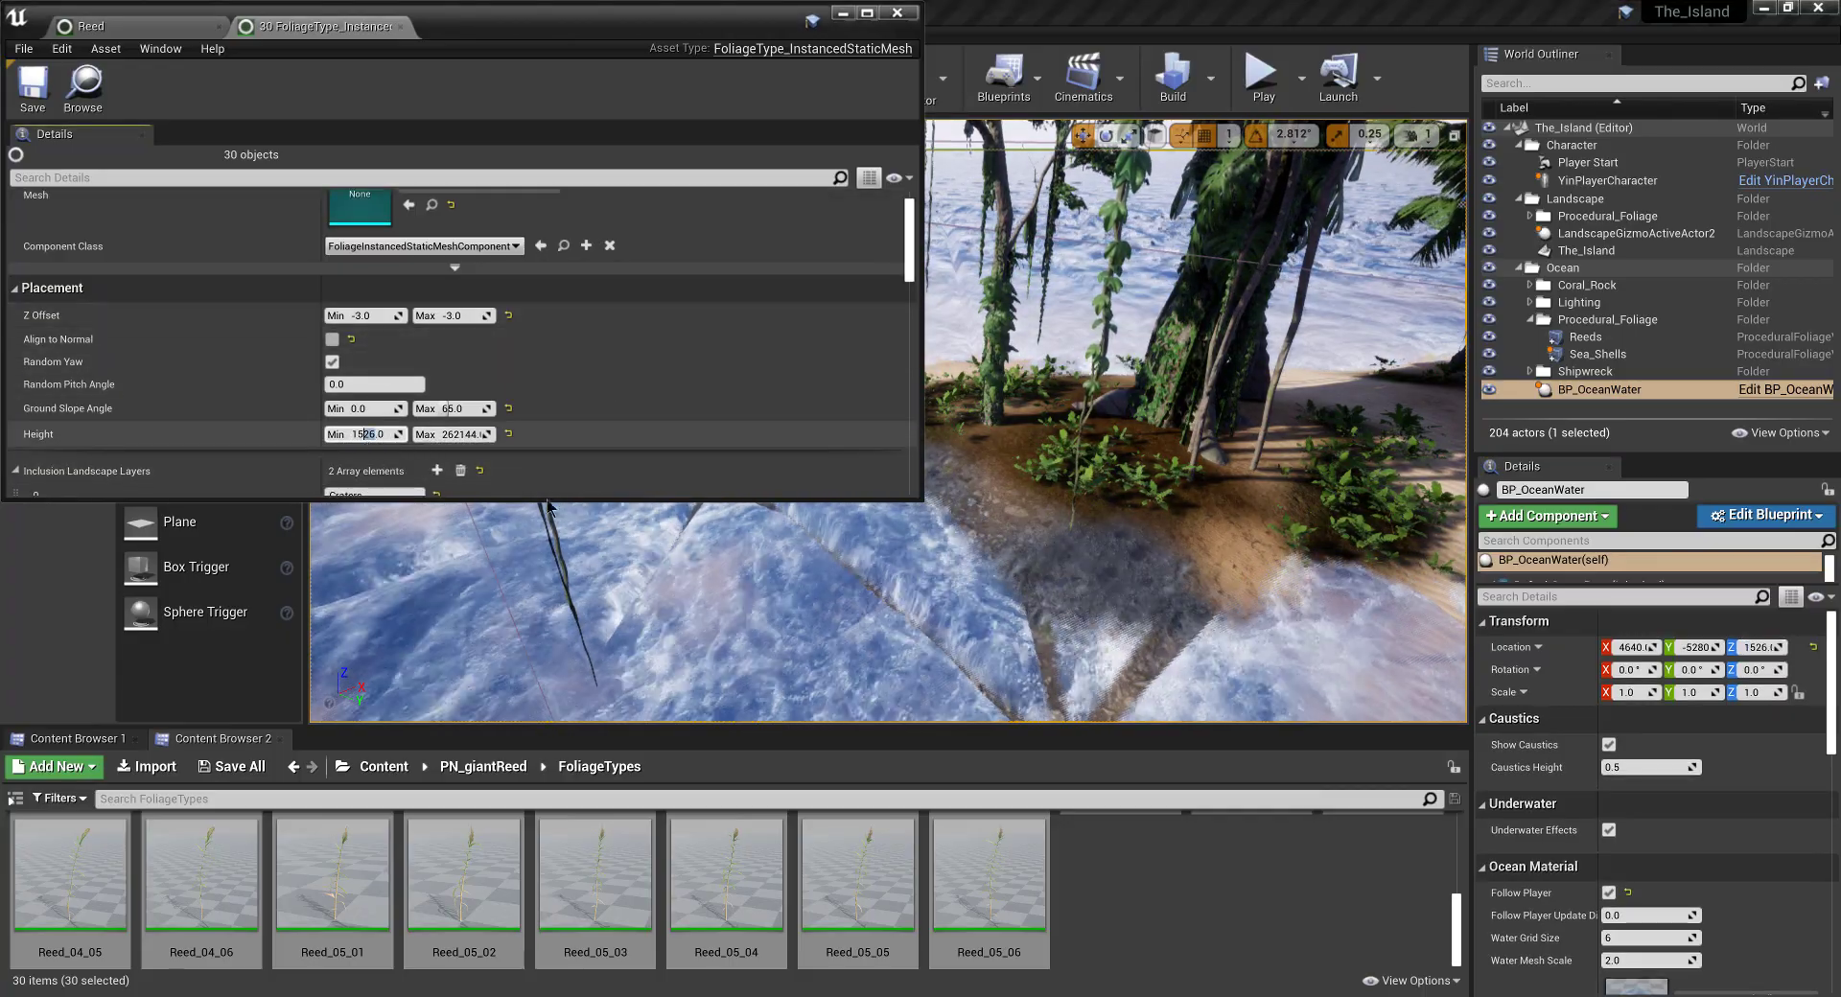
key("Return")
left_click(35, 90)
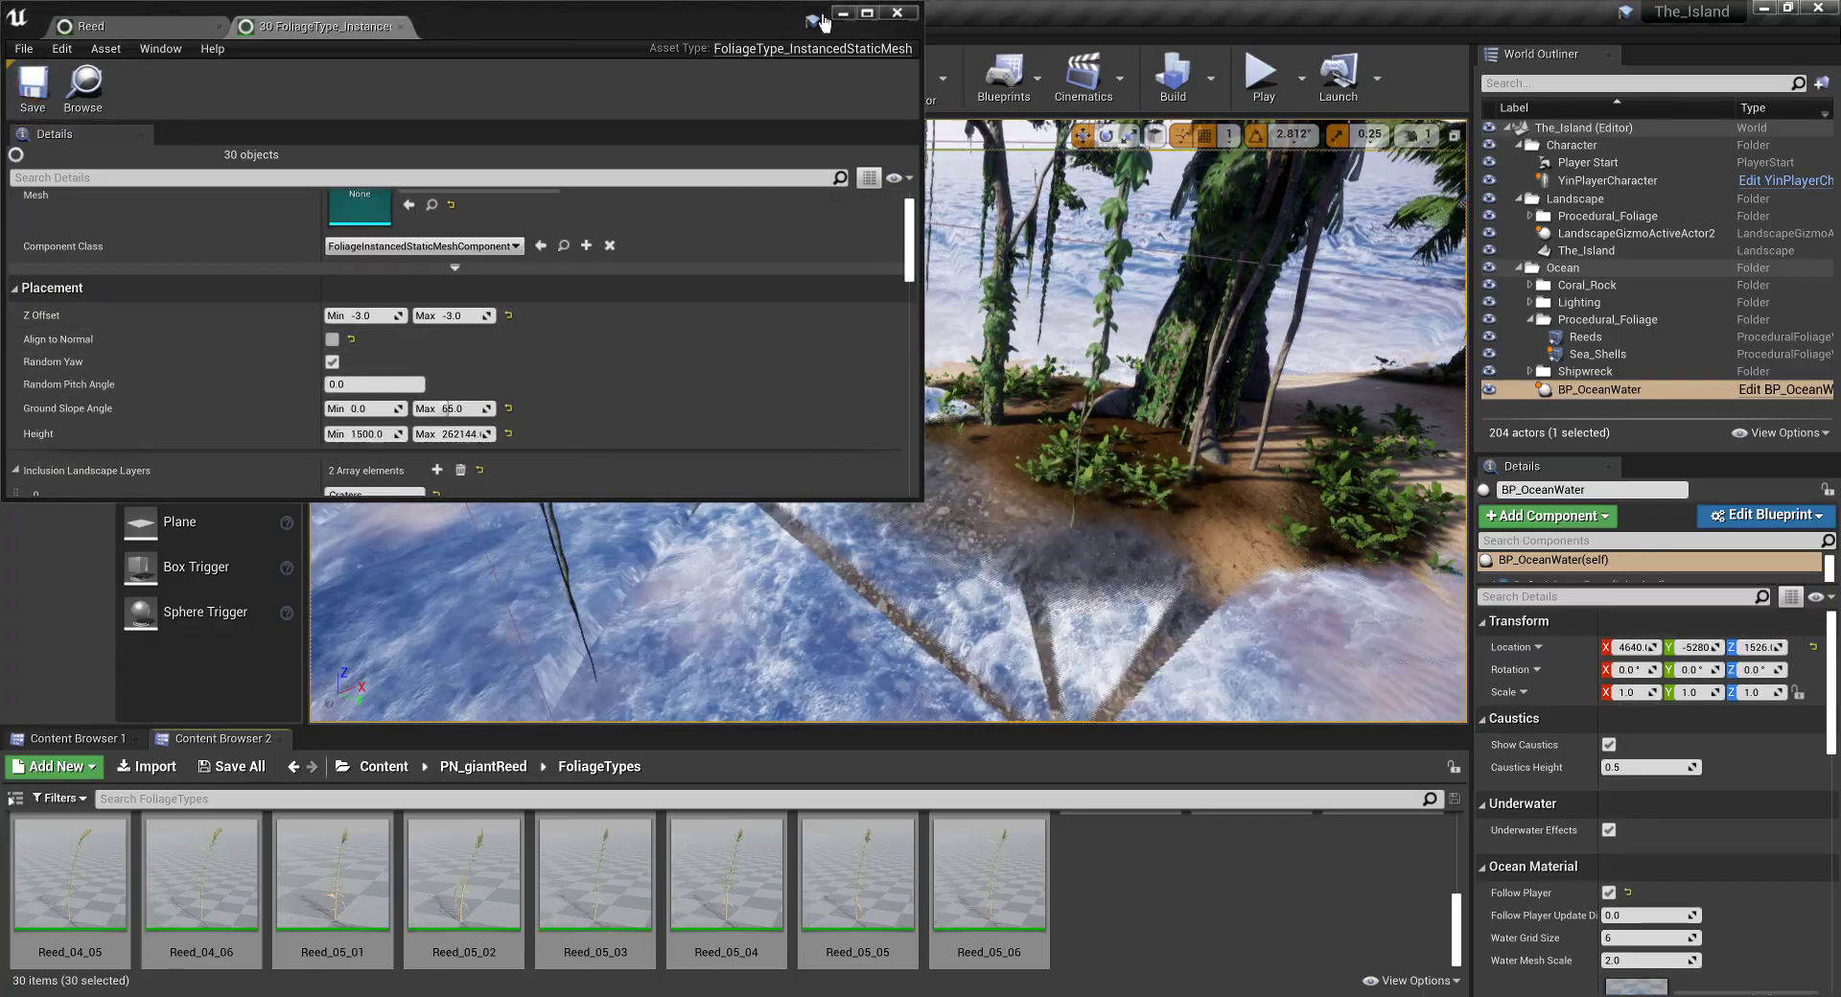
left_click(843, 14)
Step: Resimulate the Reeds volume so the reeds spawn on the painted shore, and view them up close
scroll(1557, 830, "down", 10)
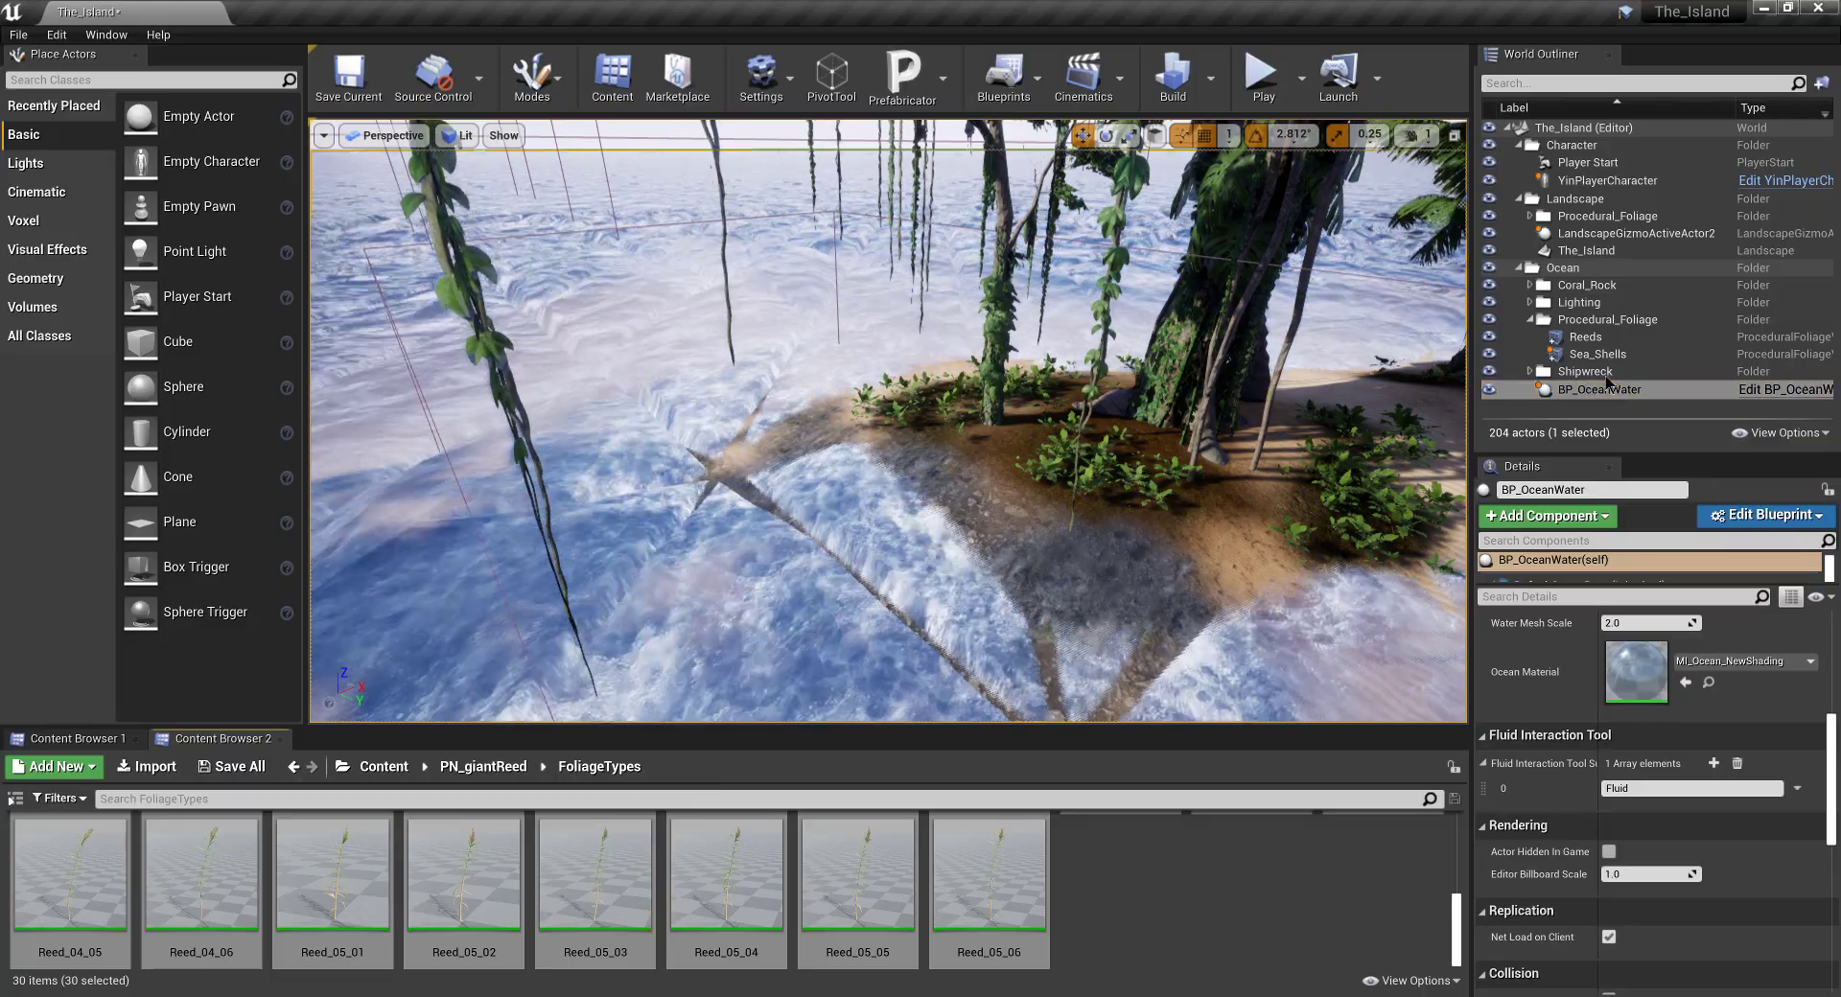
scroll(1558, 830, "up", 10)
left_click(1584, 337)
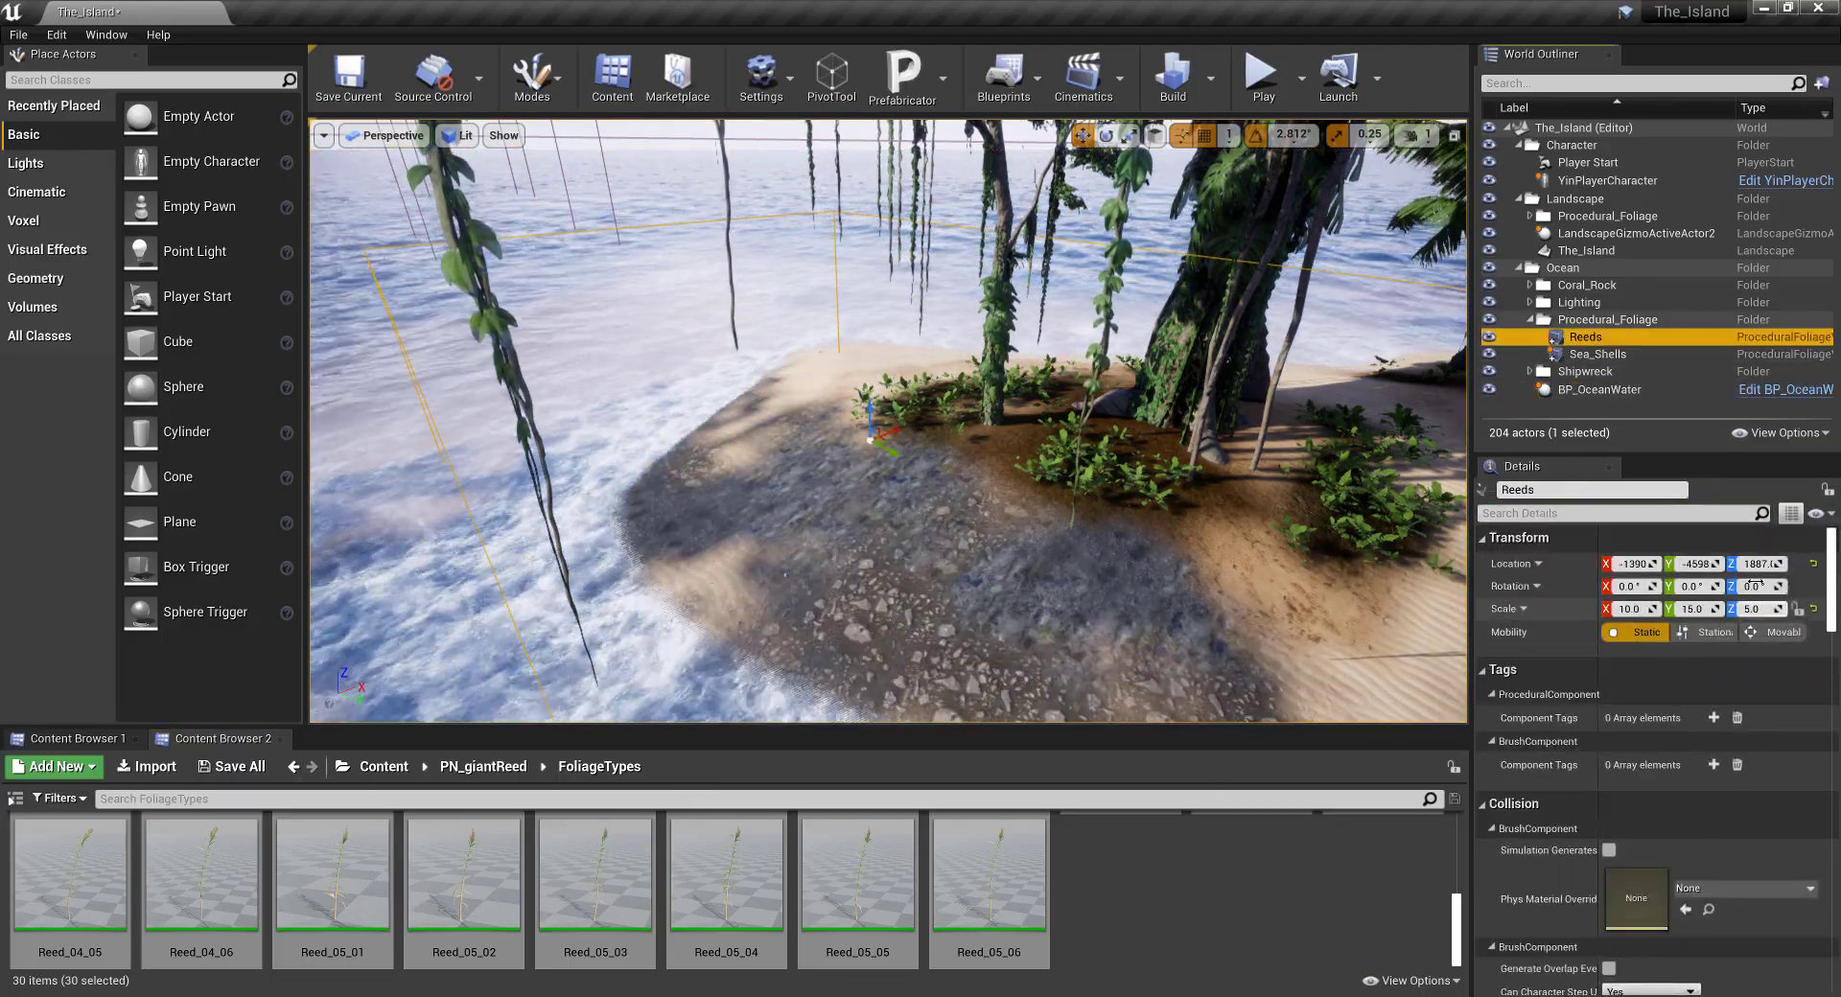
scroll(1646, 843, "down", 10)
left_click(1645, 901)
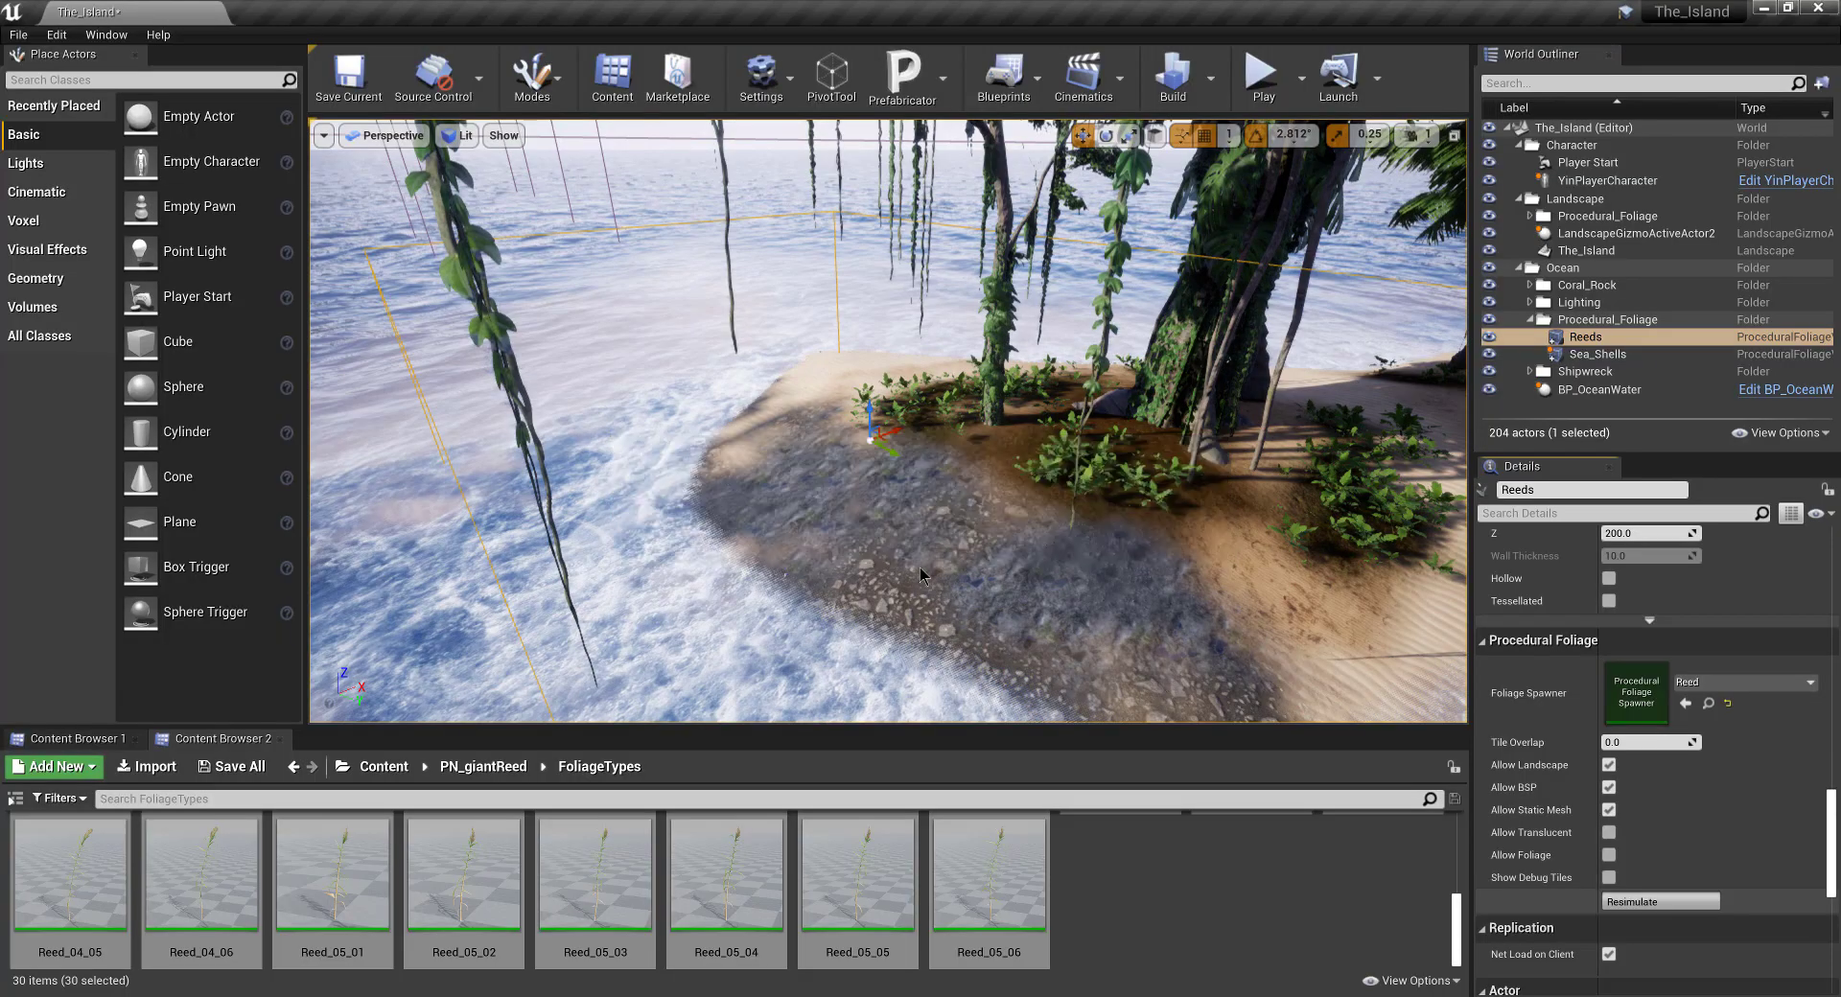
right_click_drag(918, 568, 996, 238)
scroll(996, 238, "up", 2)
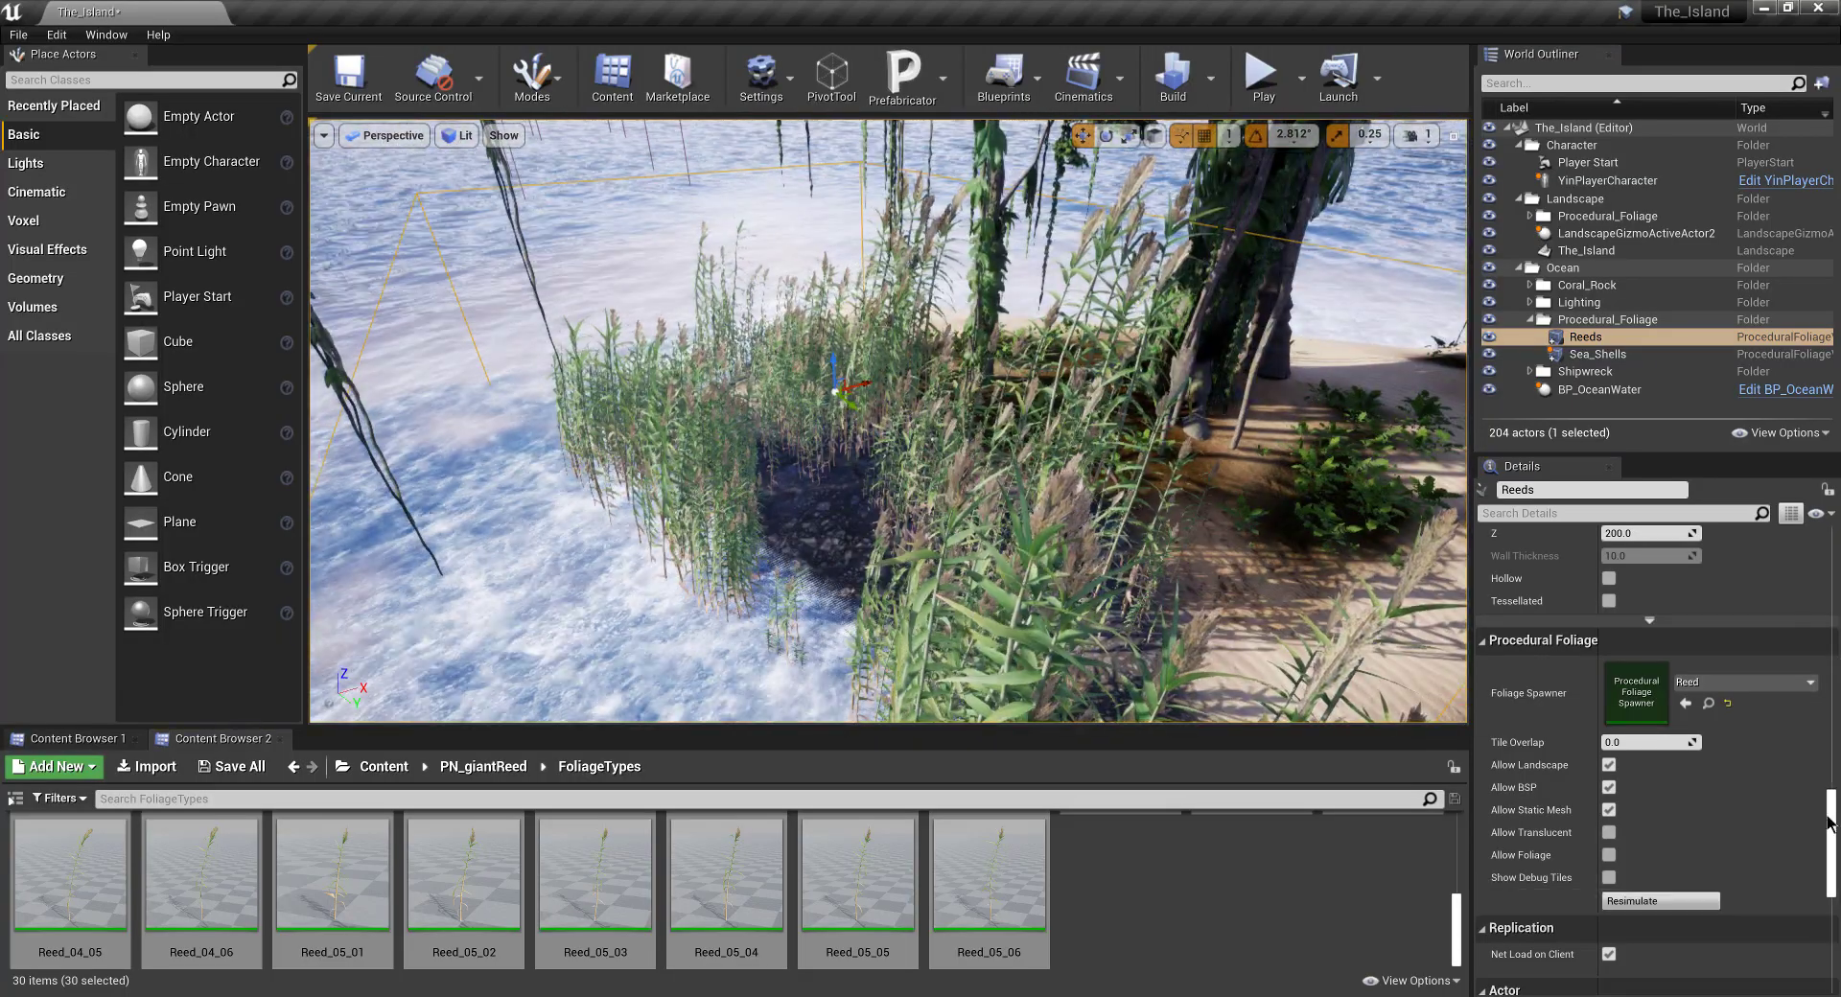
Step: Copy the Reeds volume's location onto YinPlayerCharacter and raise the character to a Z location of about 2006
left_click_drag(1831, 832, 1831, 556)
right_click(1519, 566)
left_click(1566, 579)
left_click(1606, 180)
right_click(1531, 648)
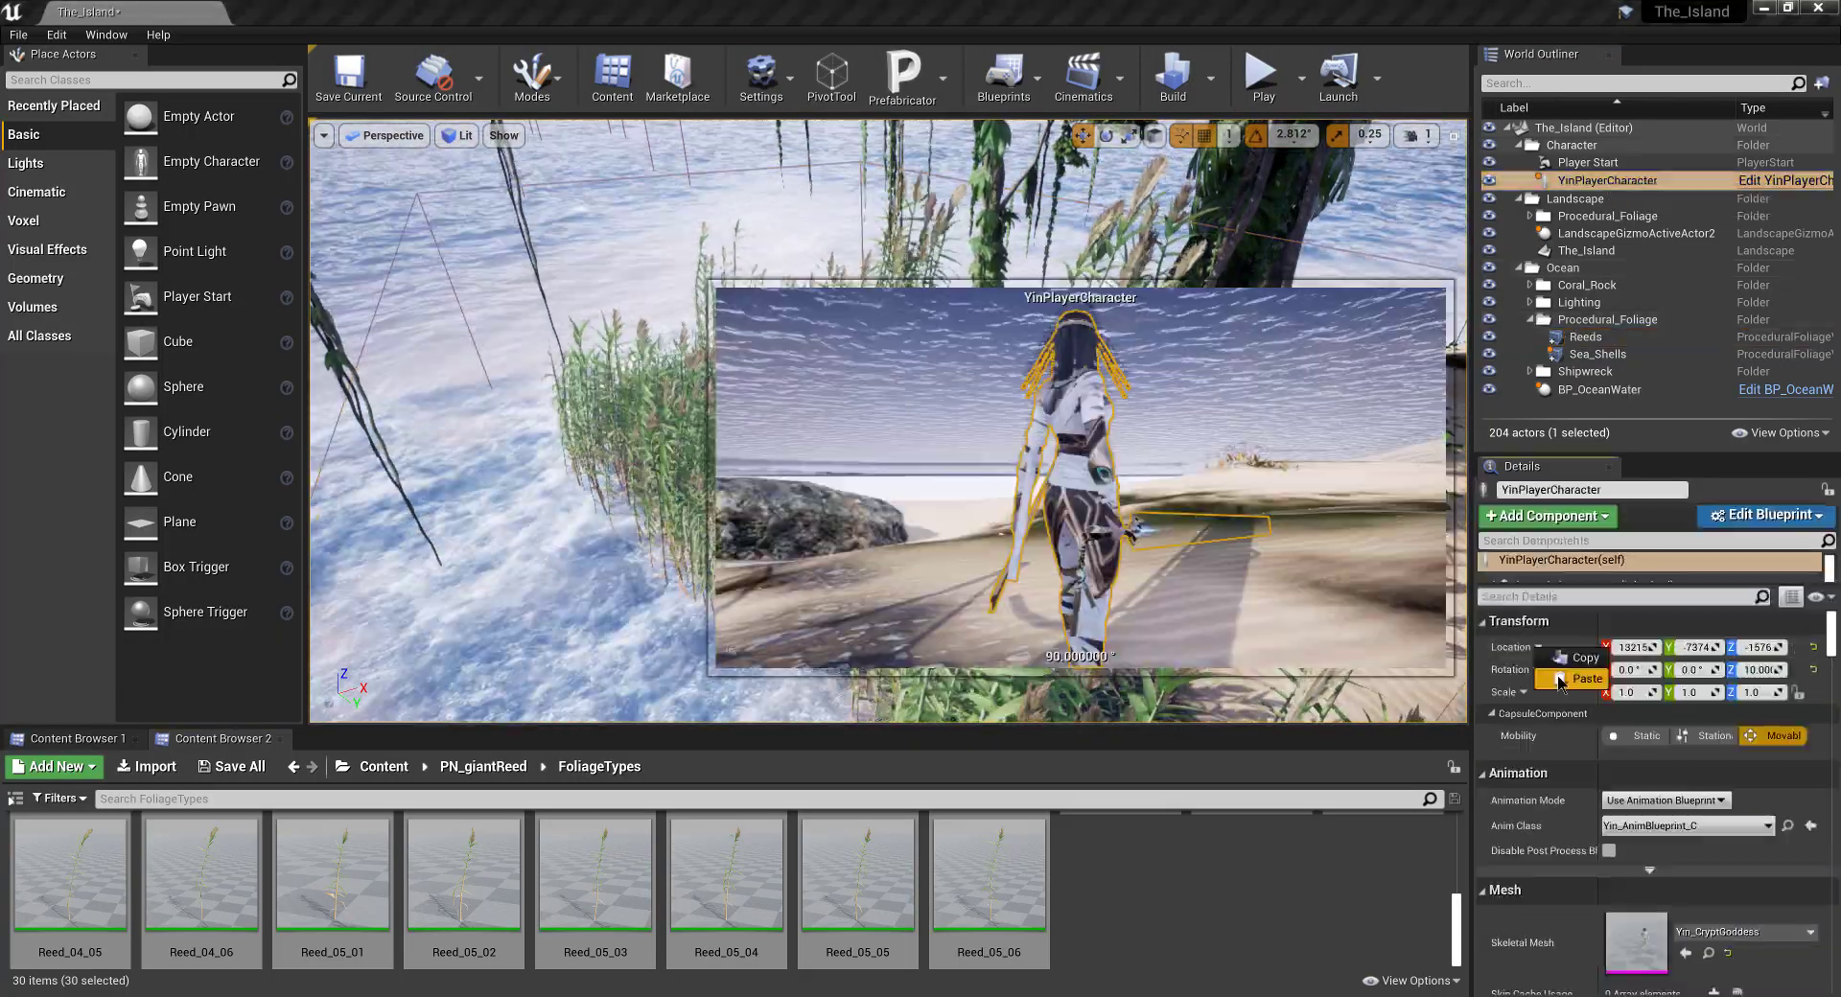
left_click(1559, 681)
right_click_drag(695, 405, 767, 381)
left_click_drag(695, 405, 689, 371)
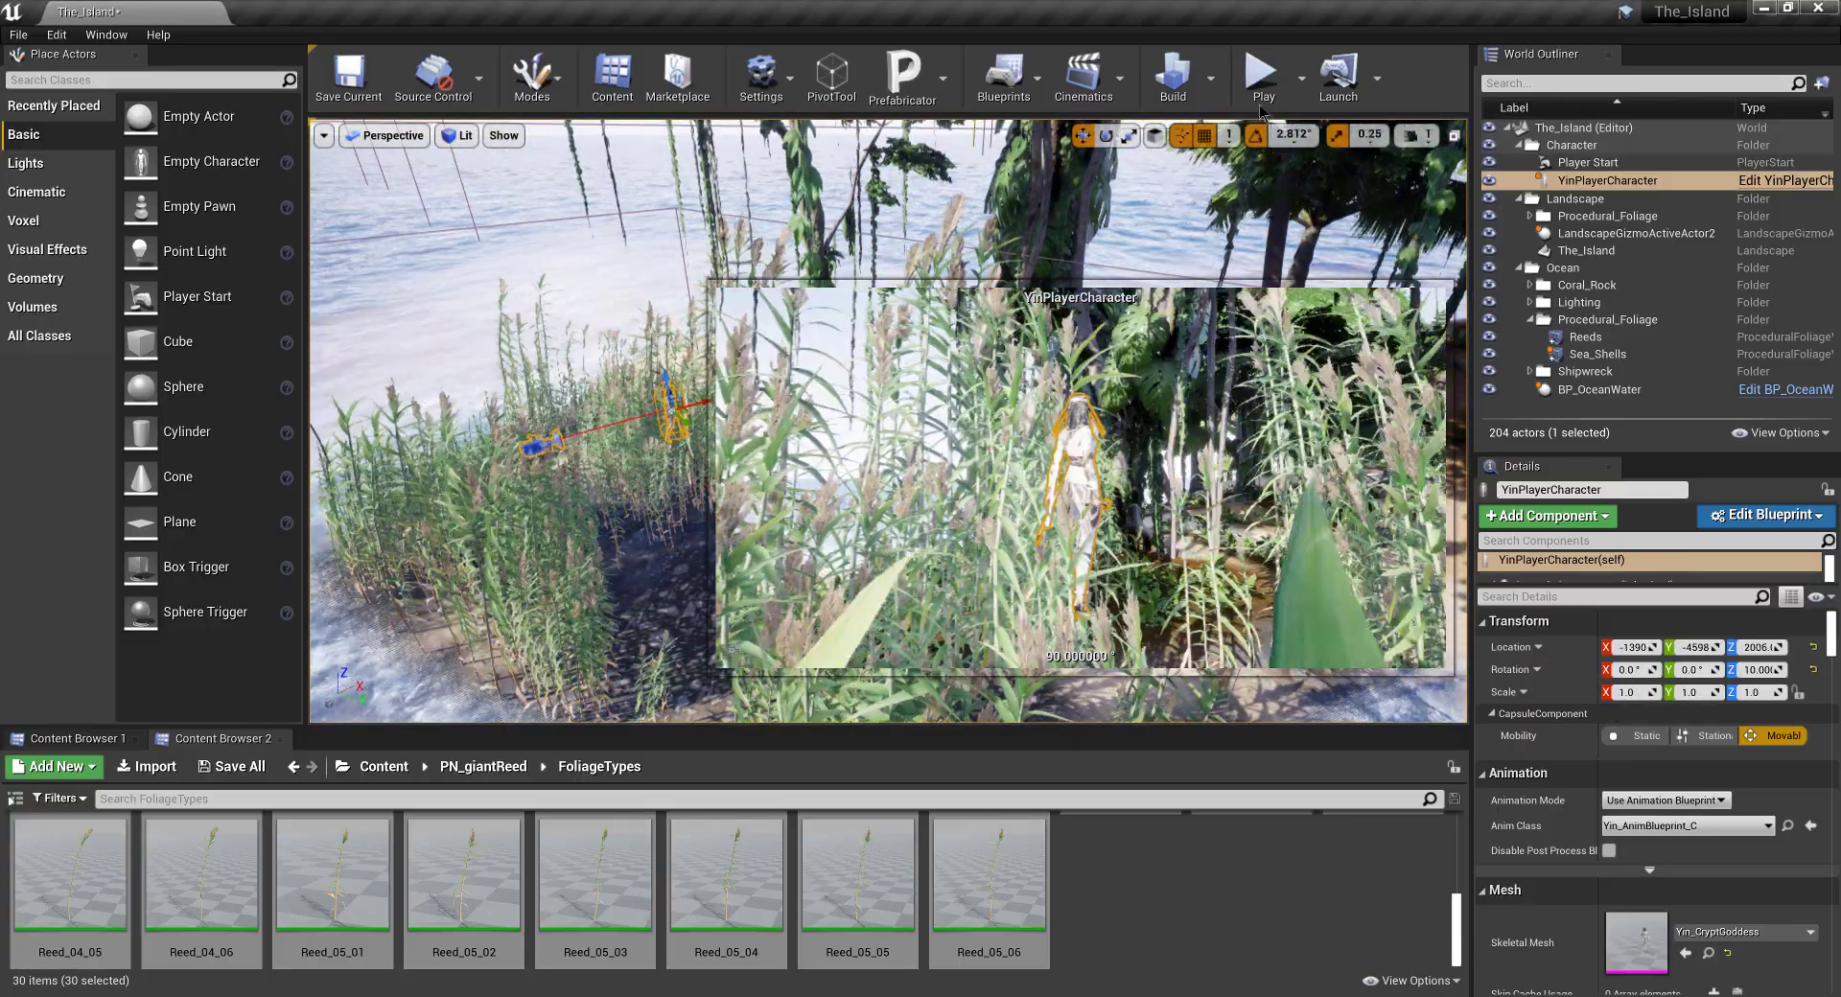
Step: Play the level in full screen and run the character along the shore into the reeds to inspect them
left_click(1262, 101)
left_click(1148, 288)
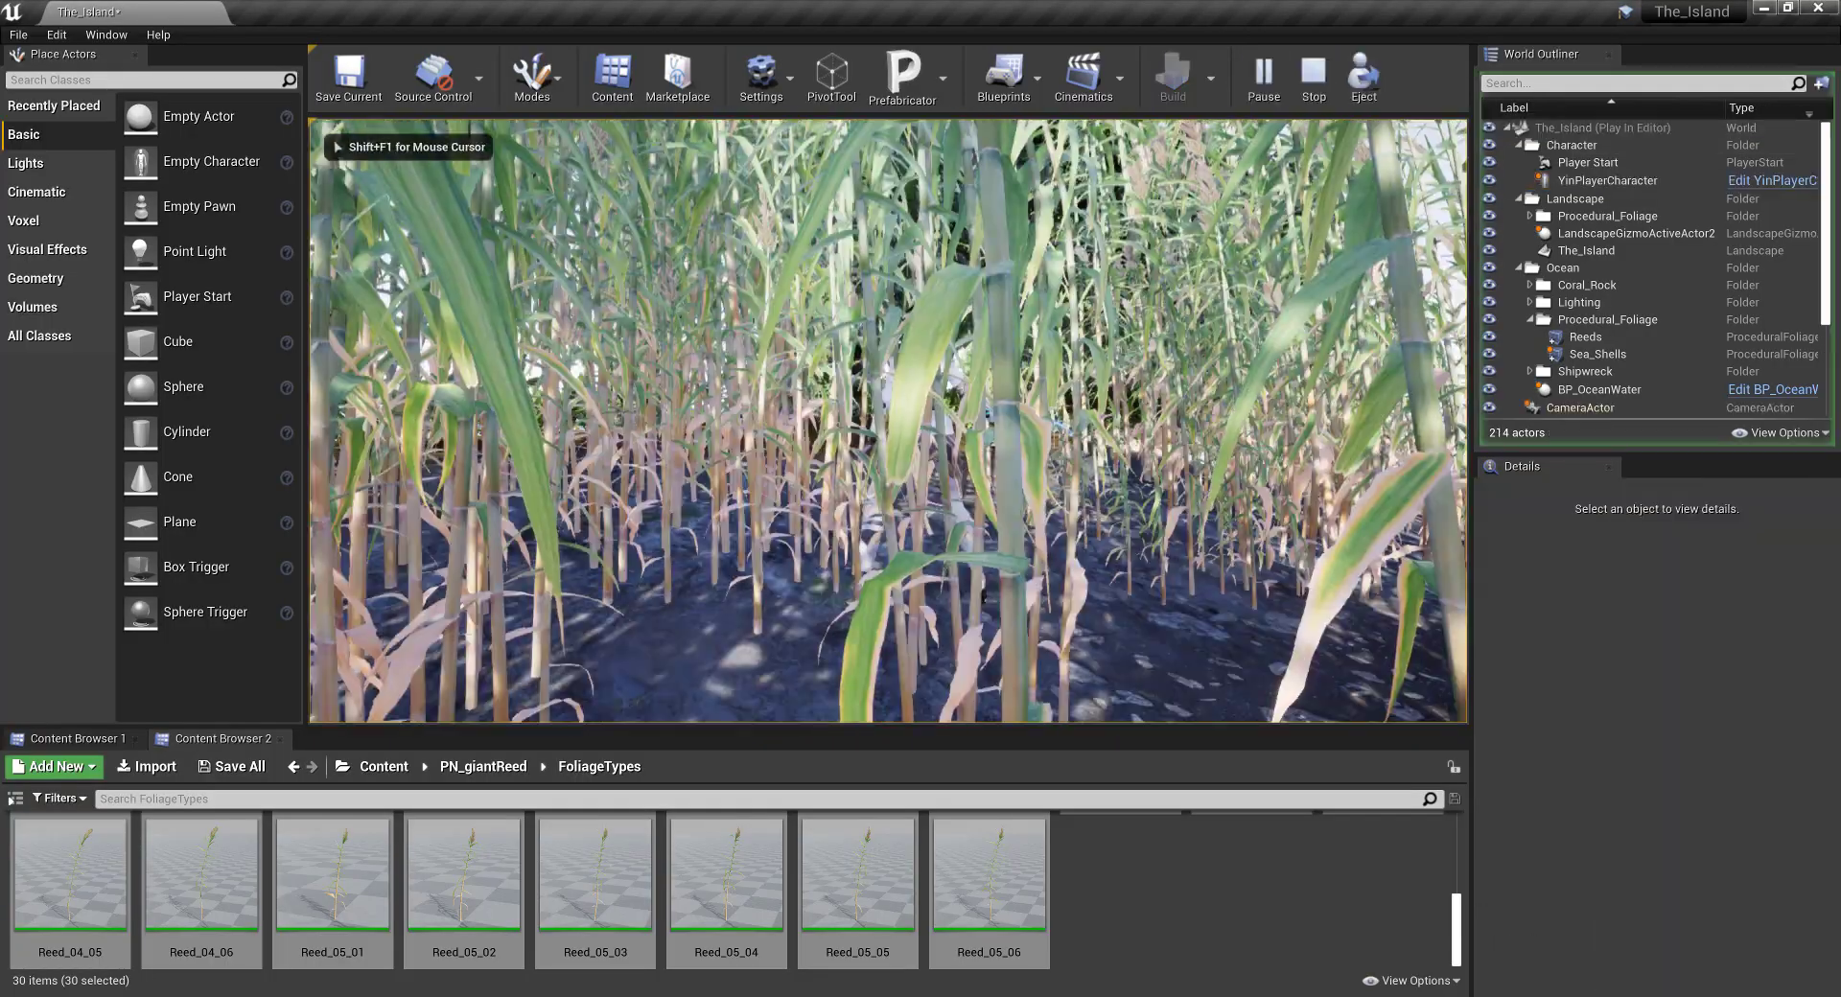
key("F11")
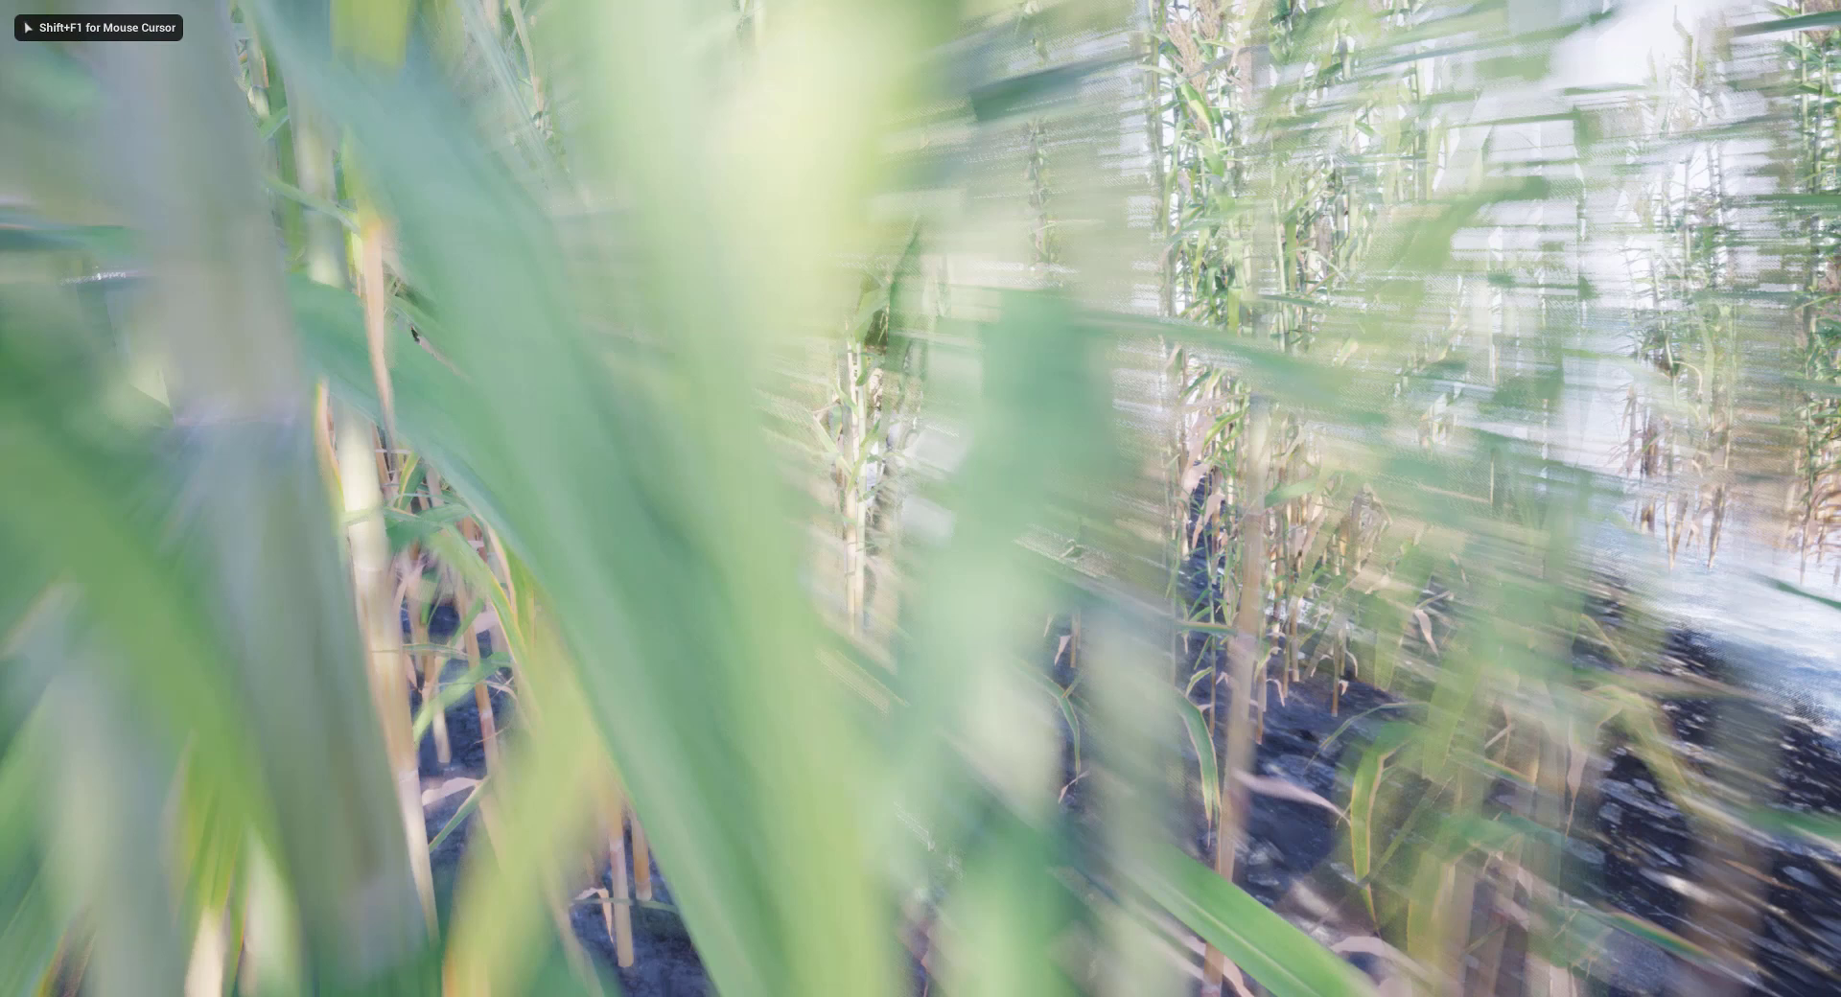
key("w")
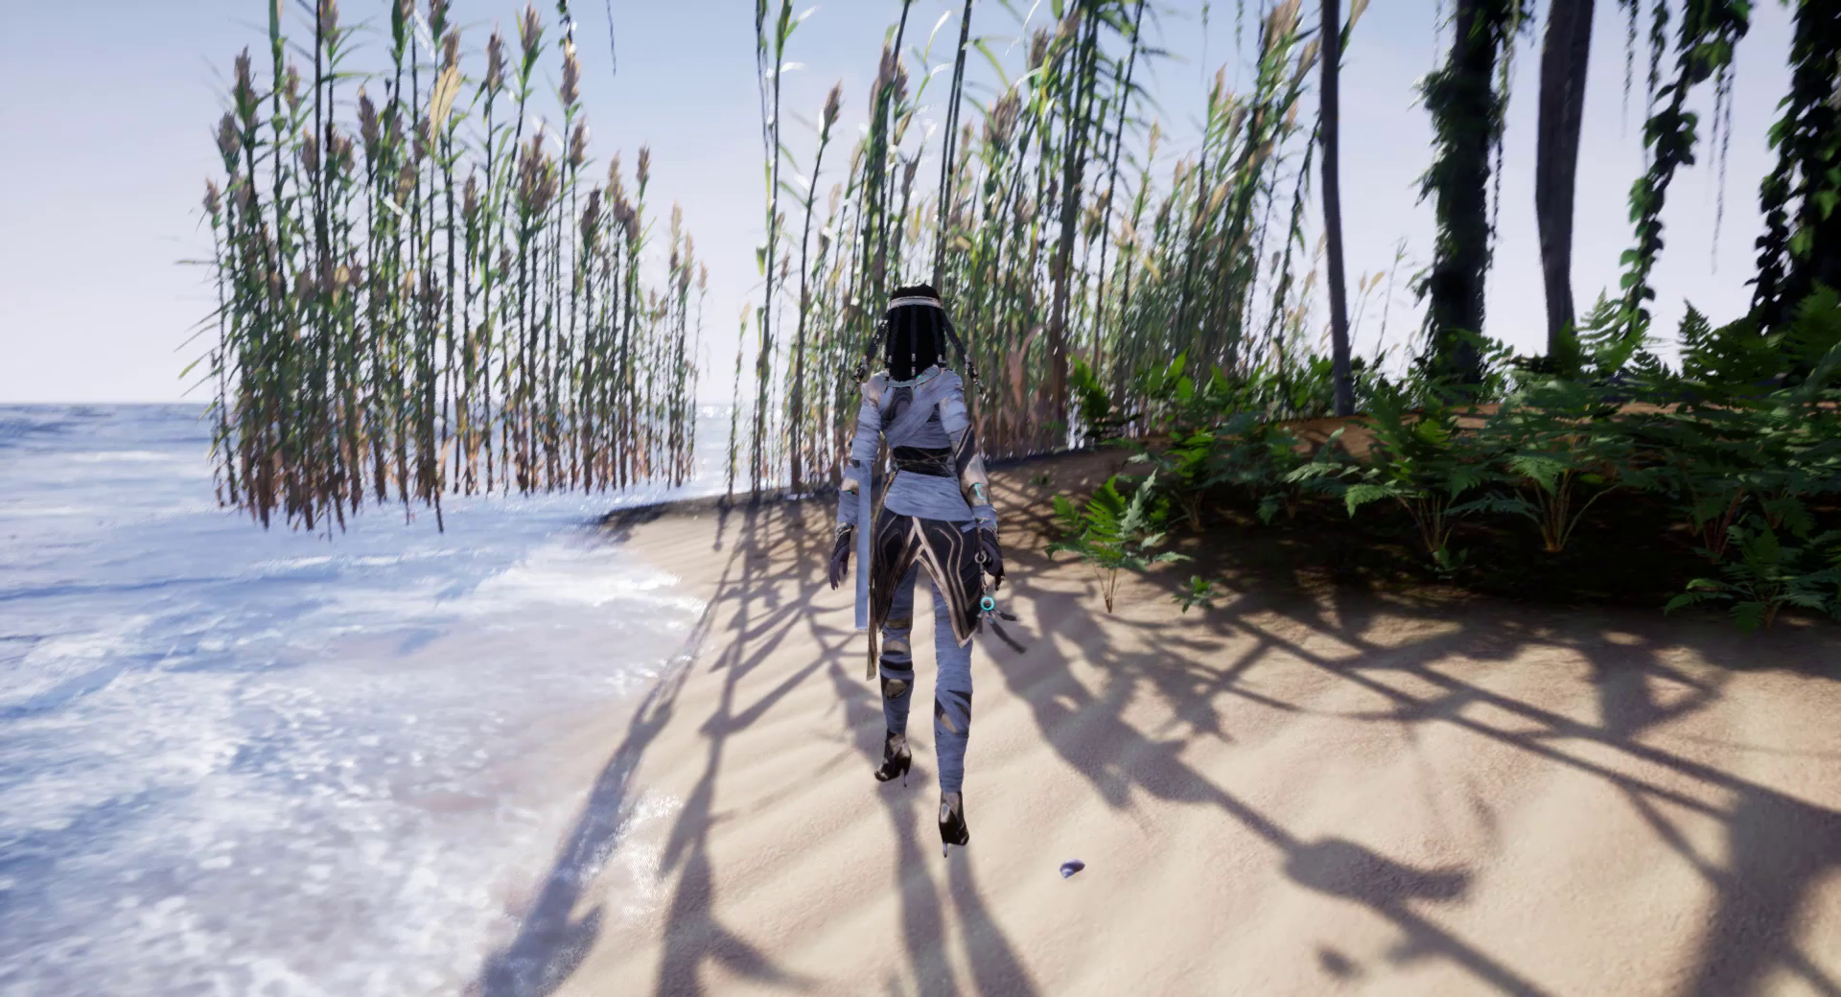
key("w")
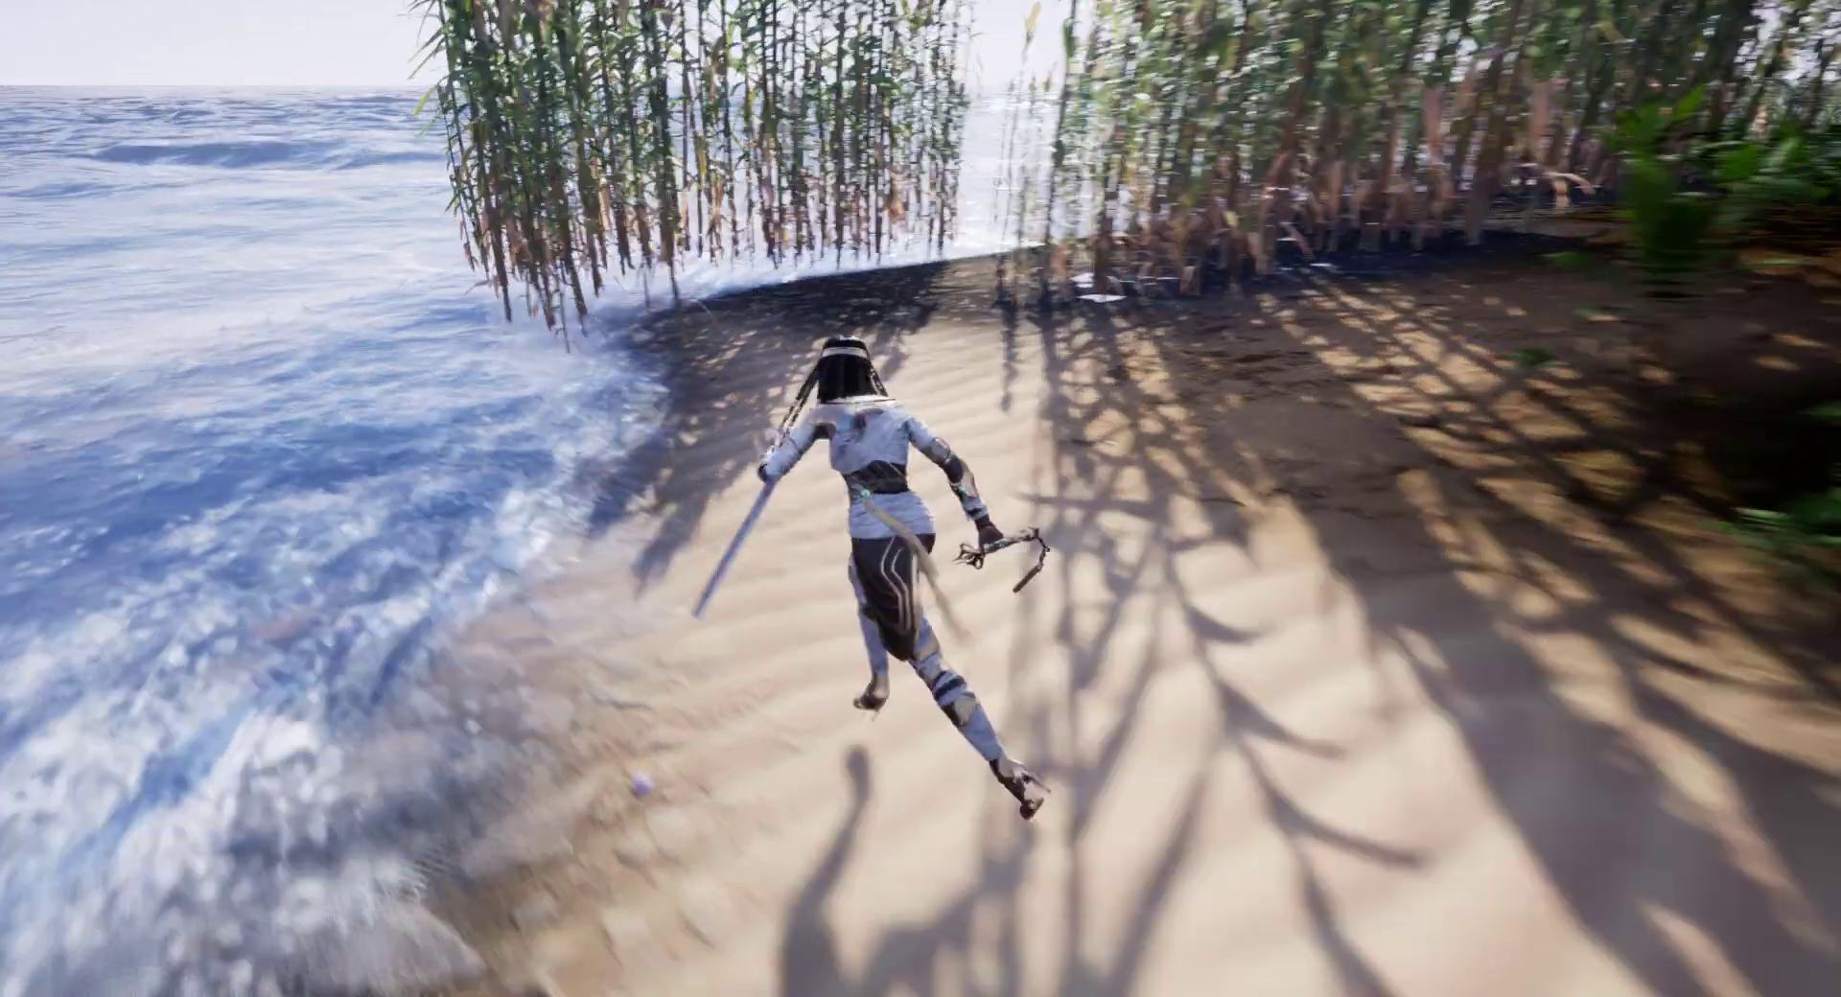
key("w")
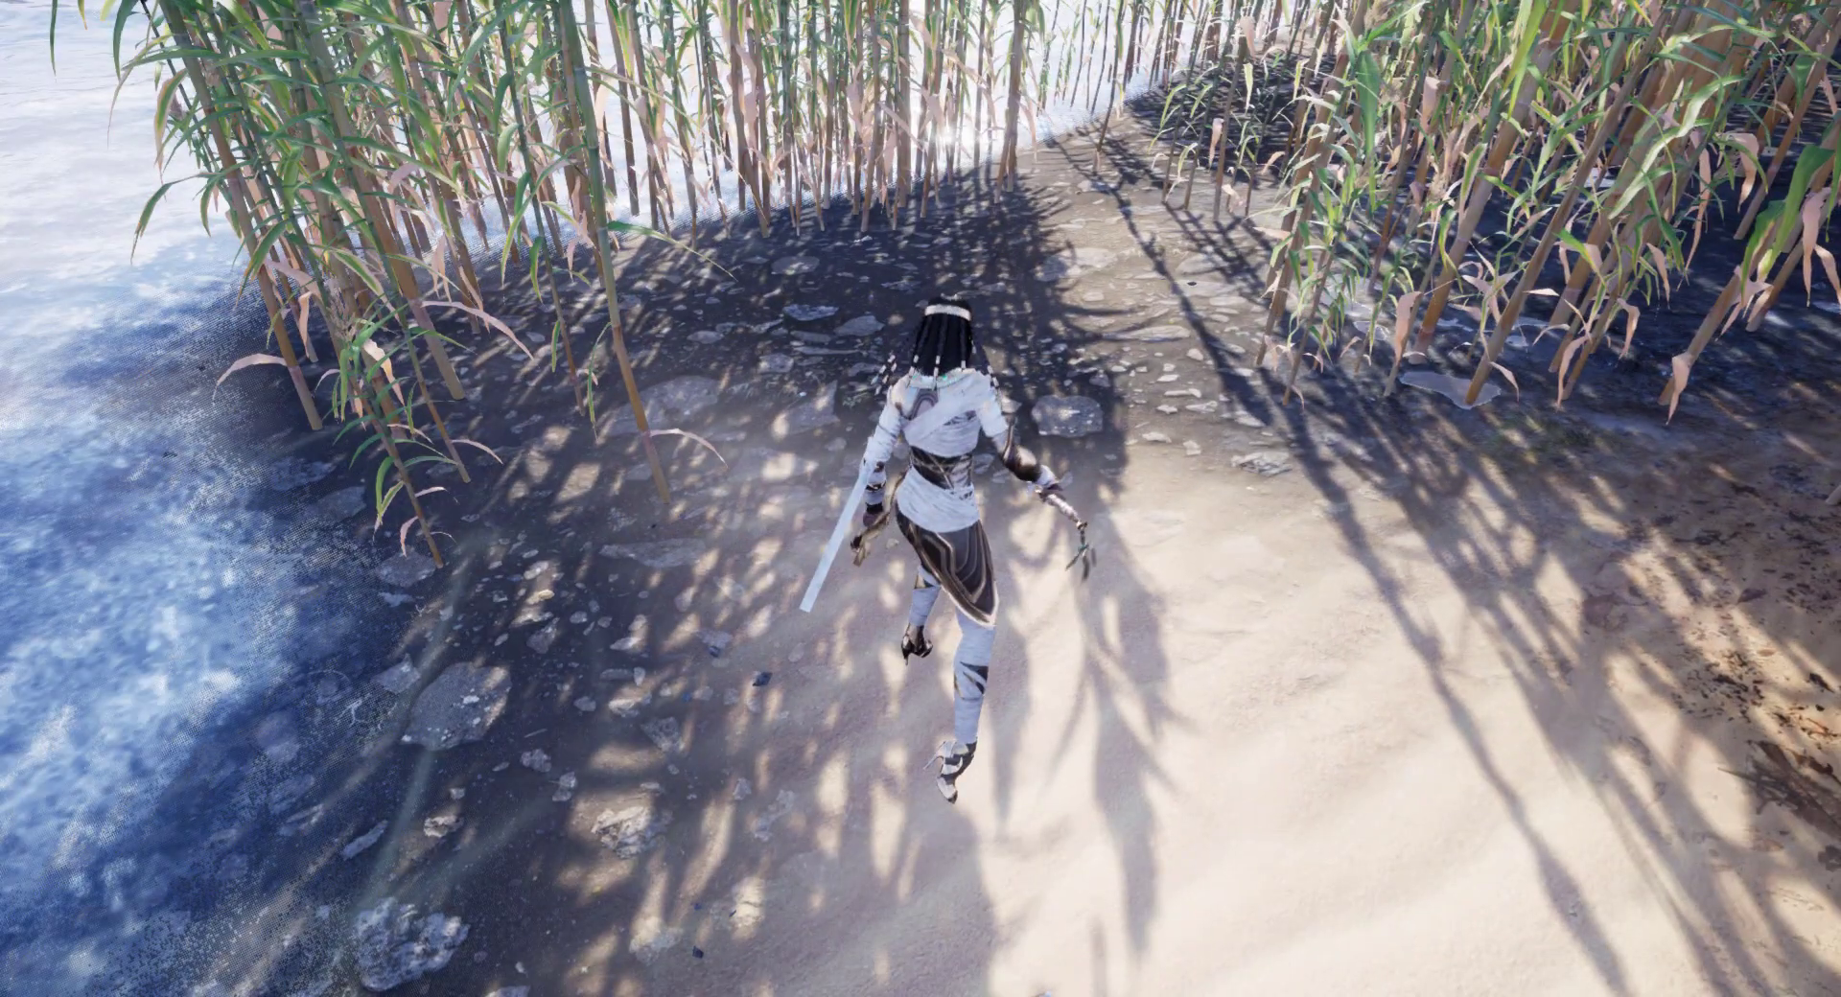
key("w")
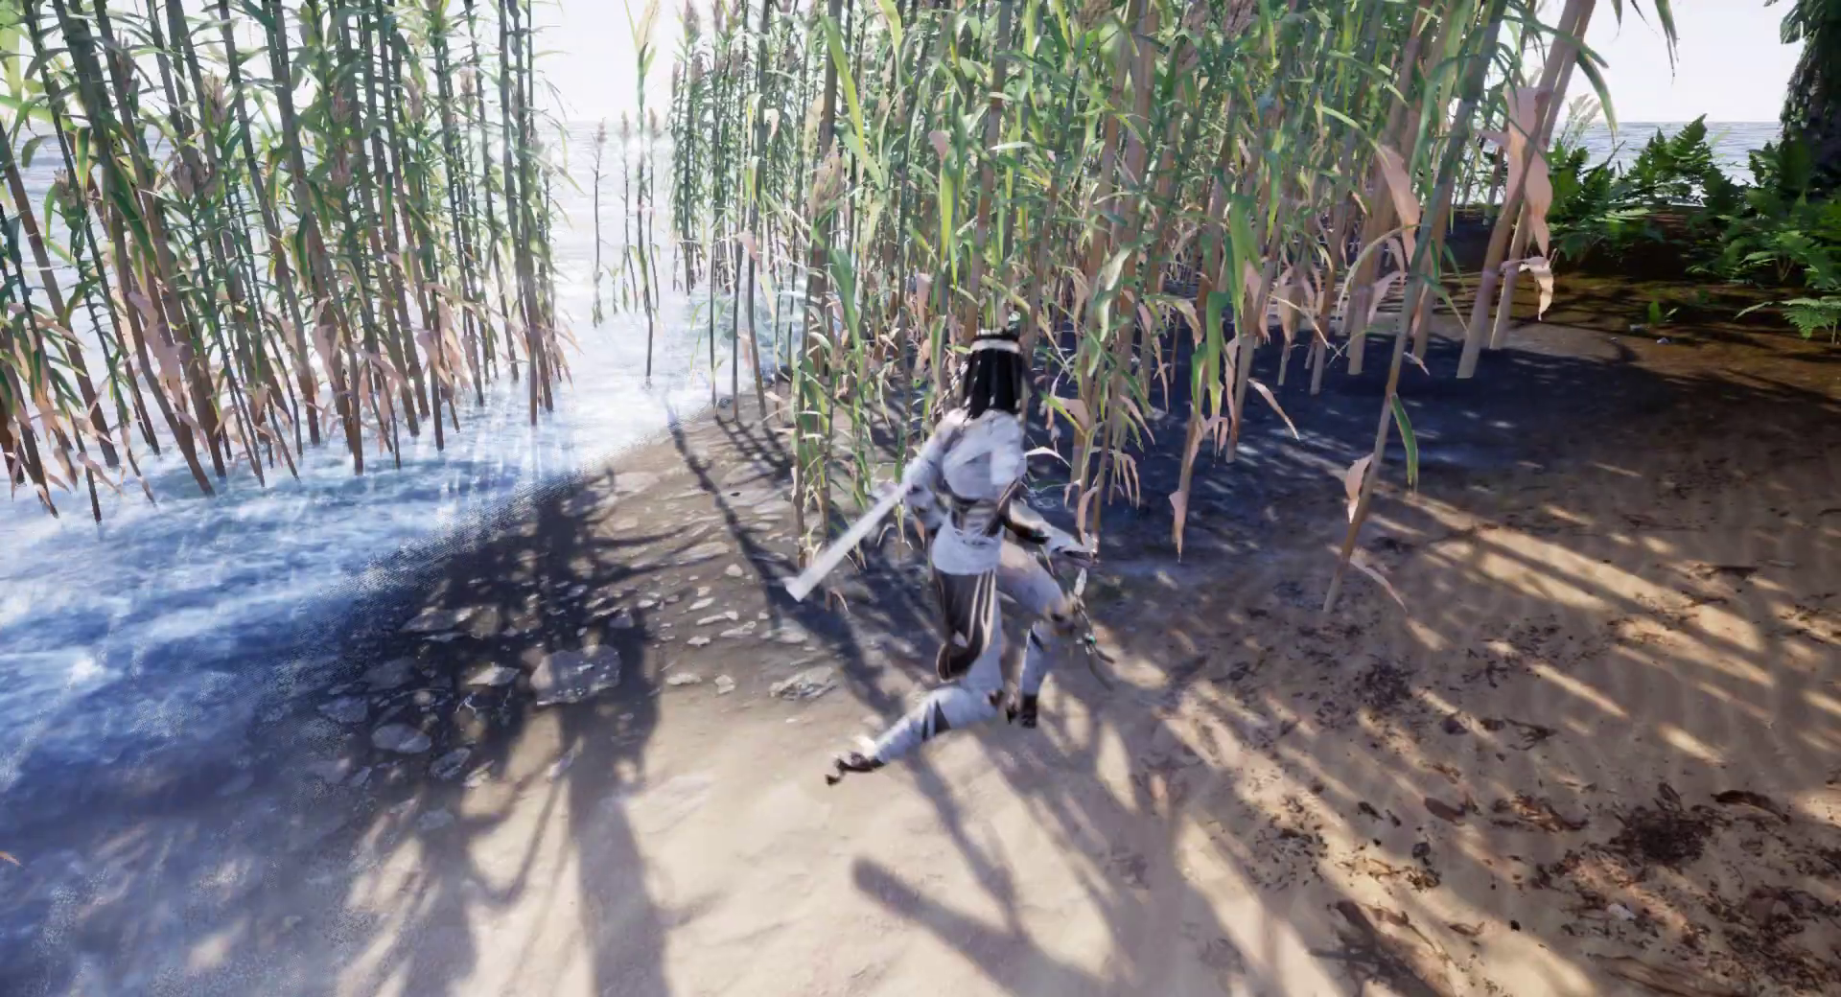
key("w")
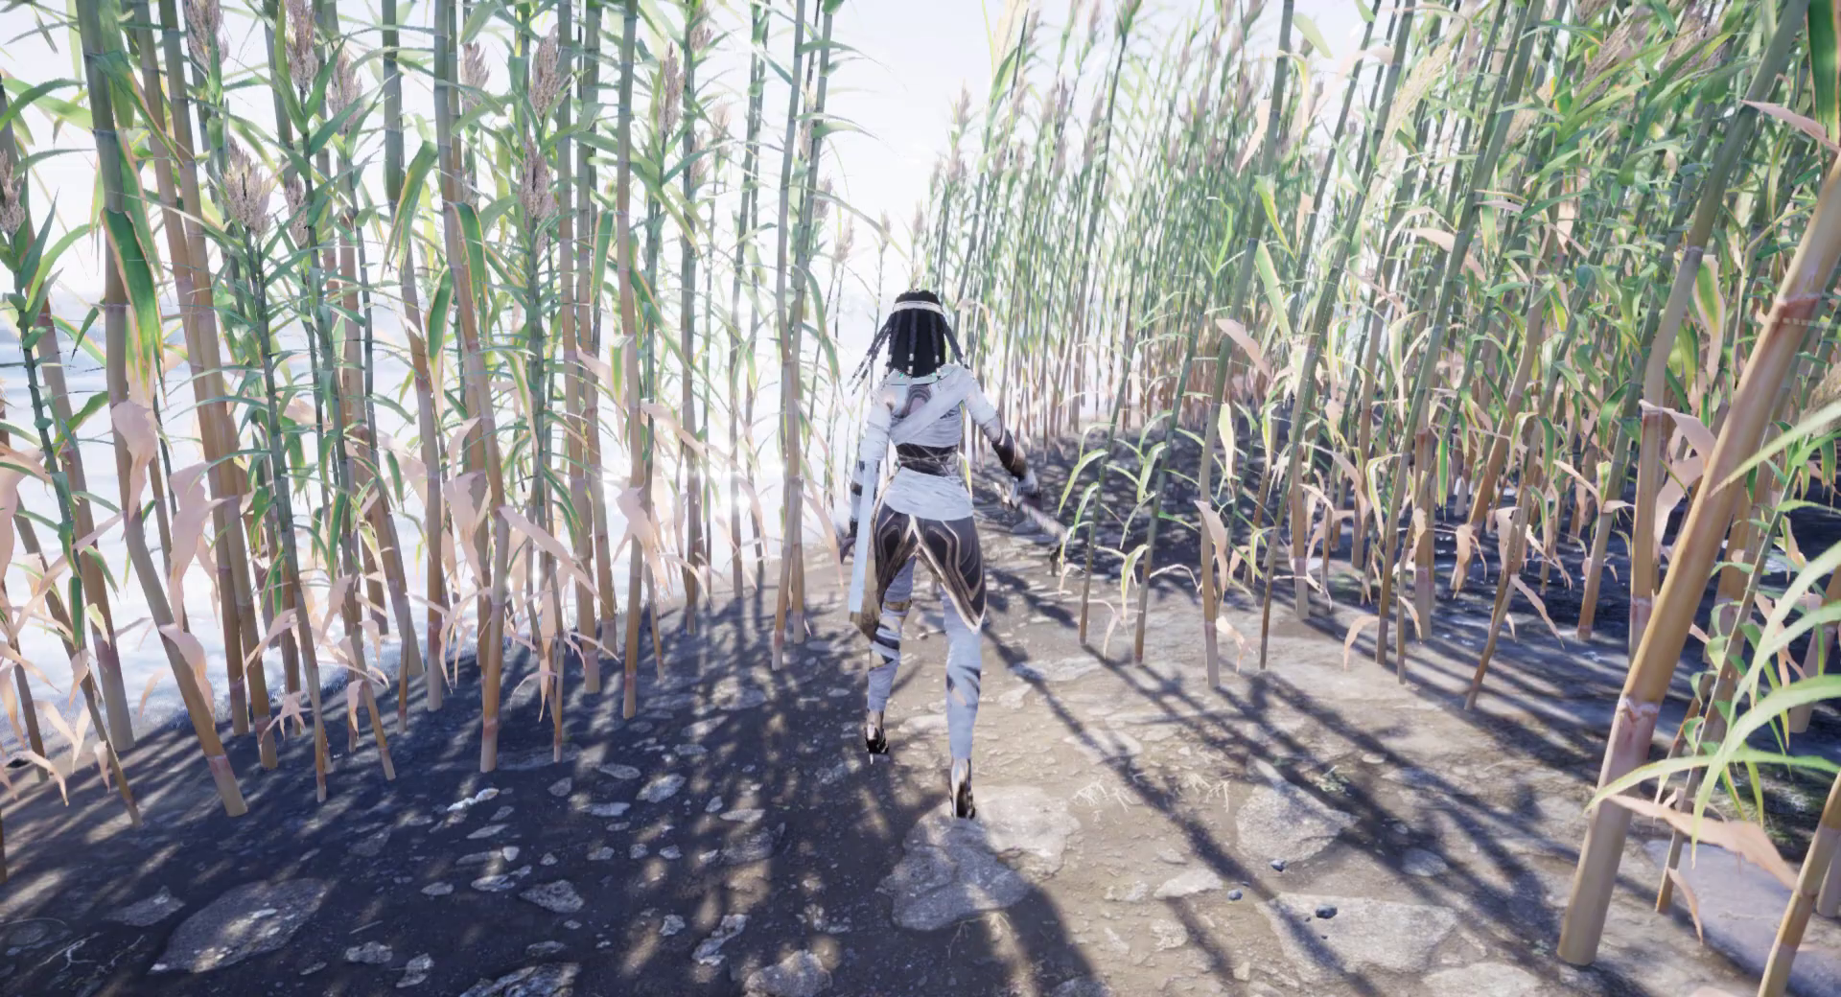
key("w")
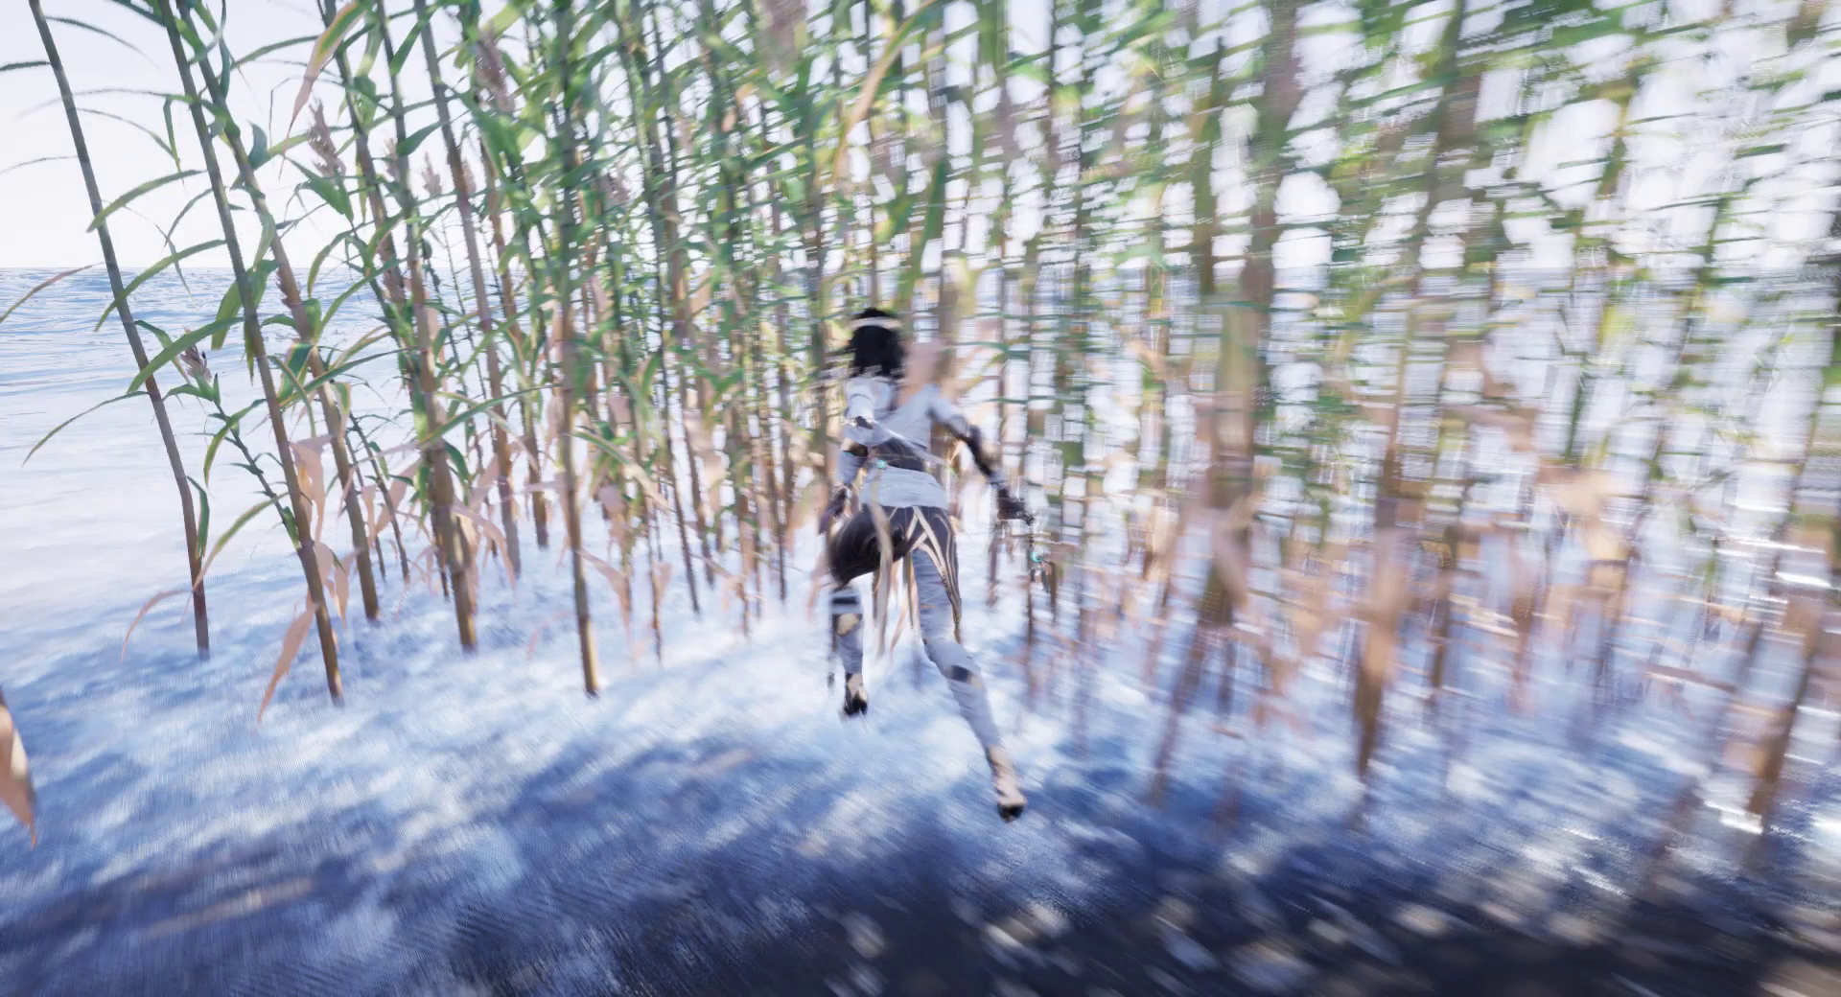
Step: Move the character into the water beside the reeds and back ashore to examine the stems and waterline
key("a")
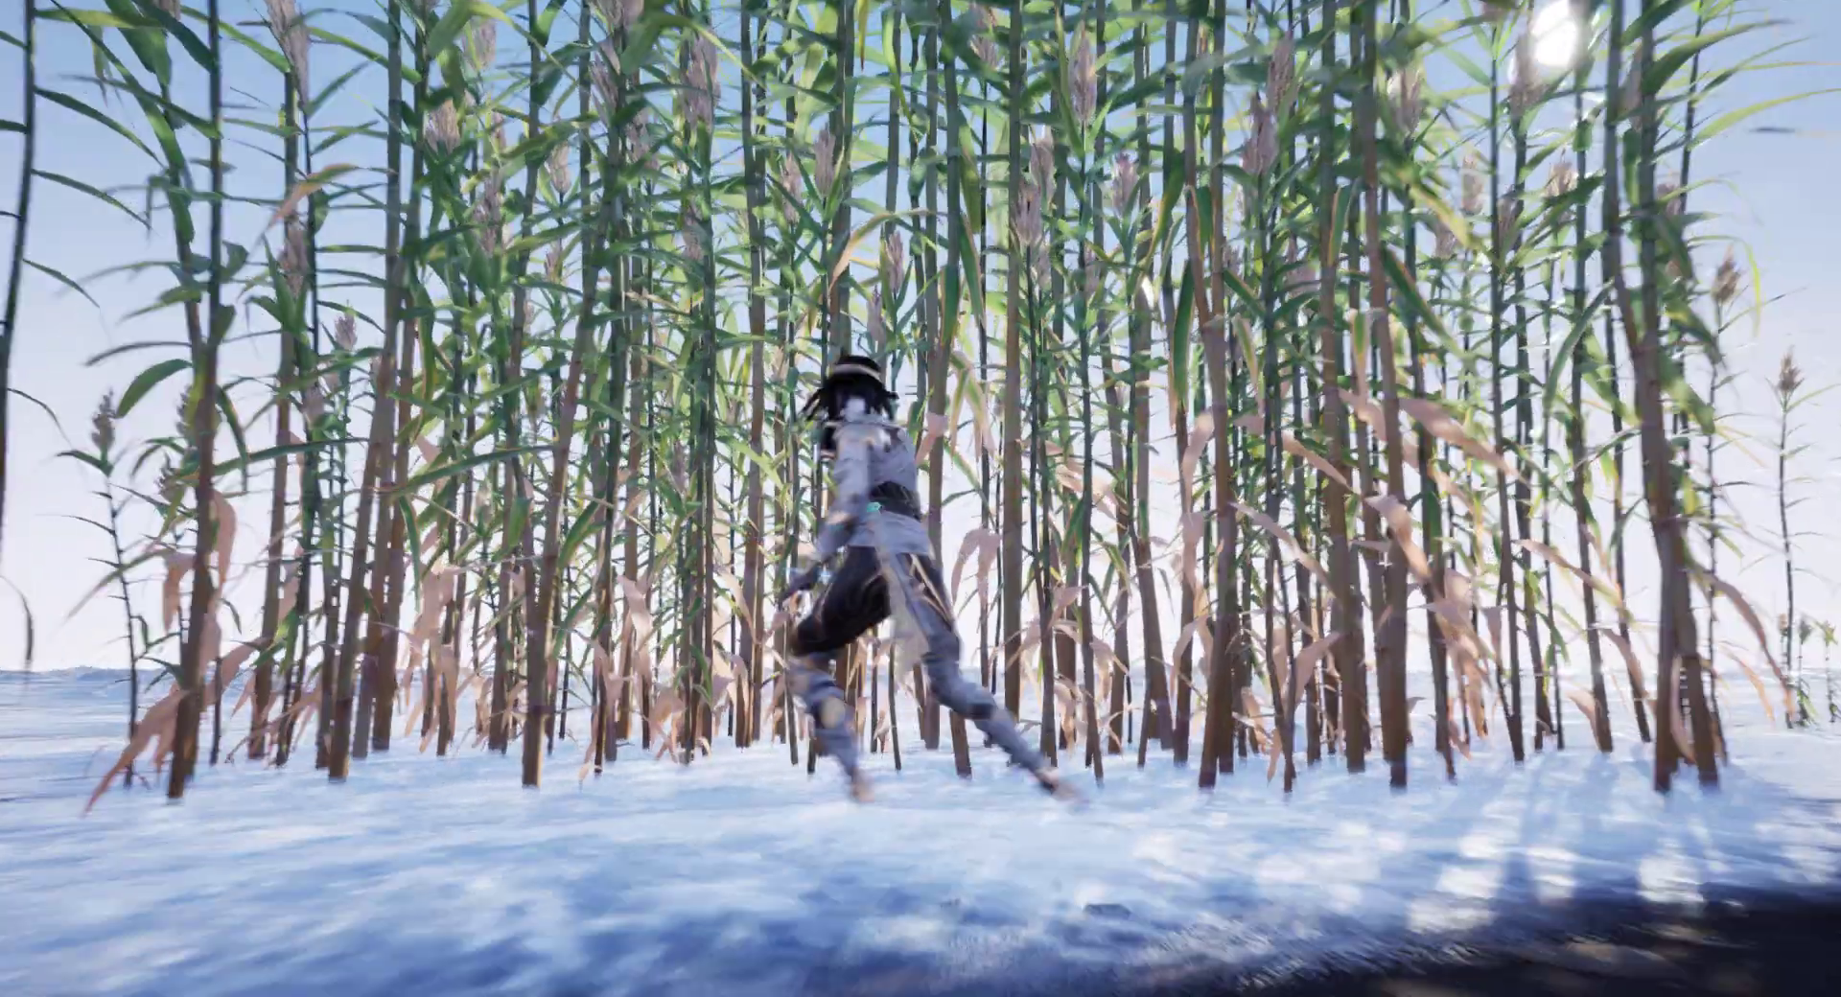
key("w")
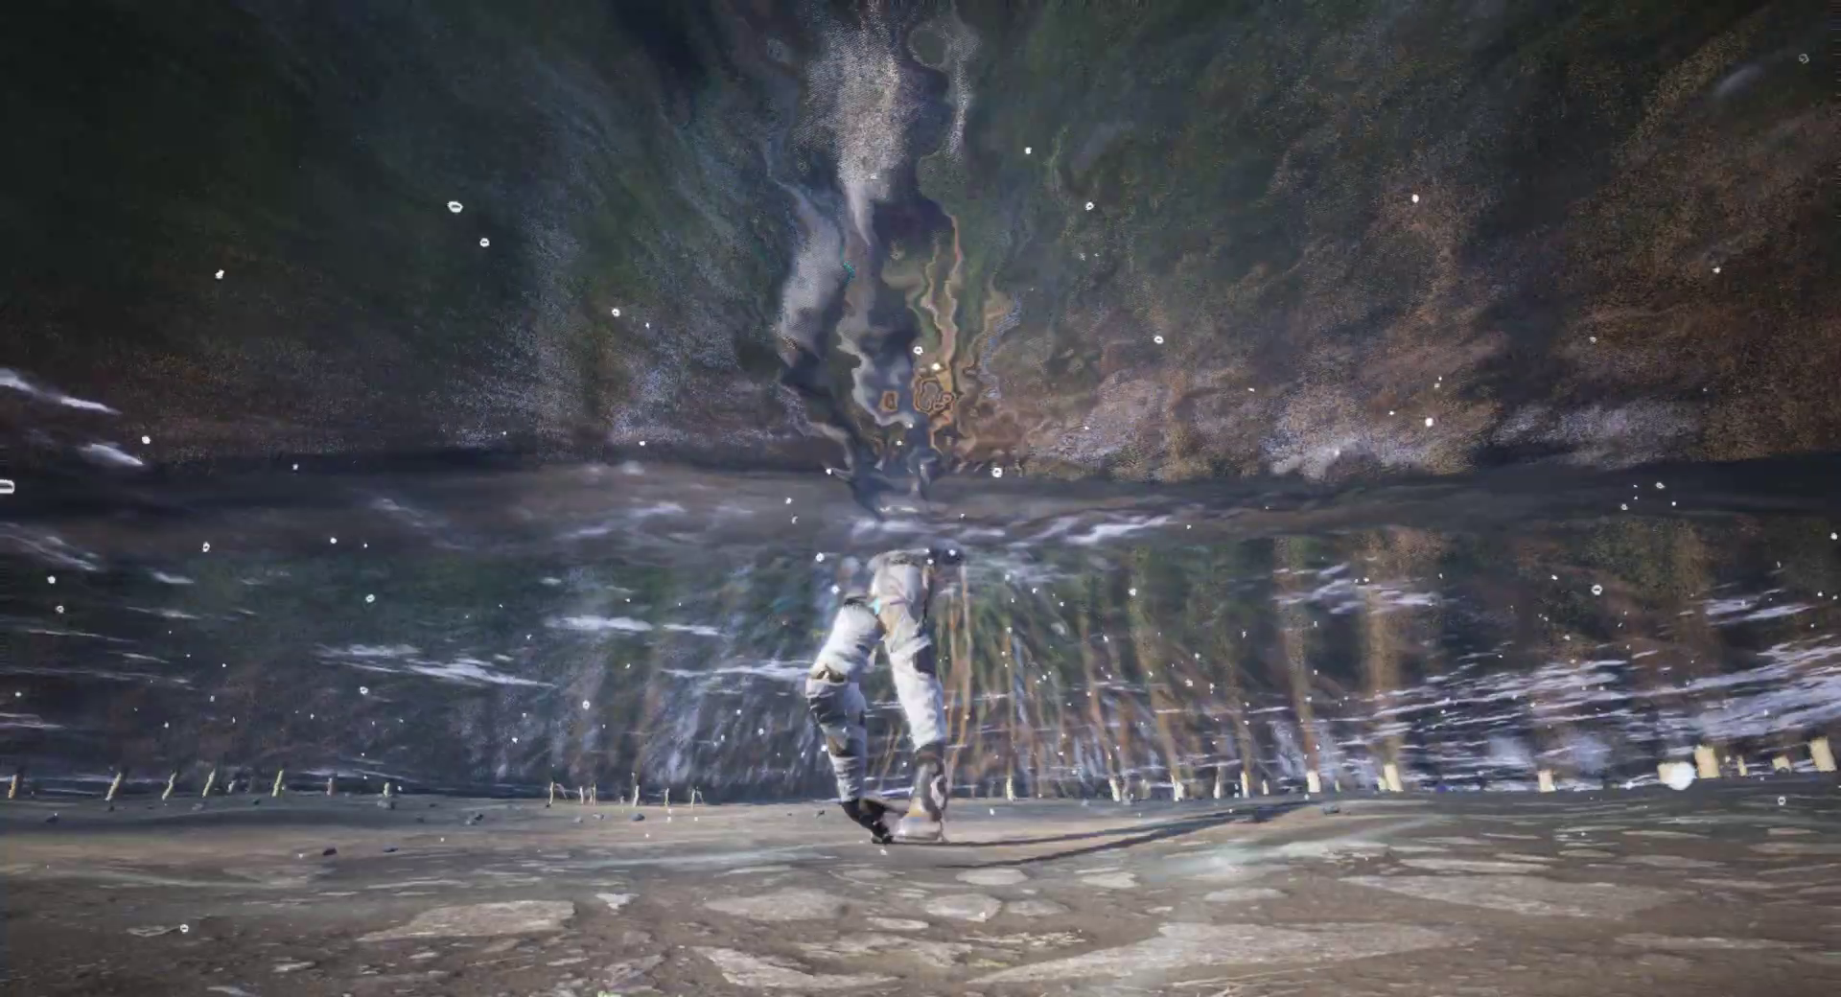
key("w")
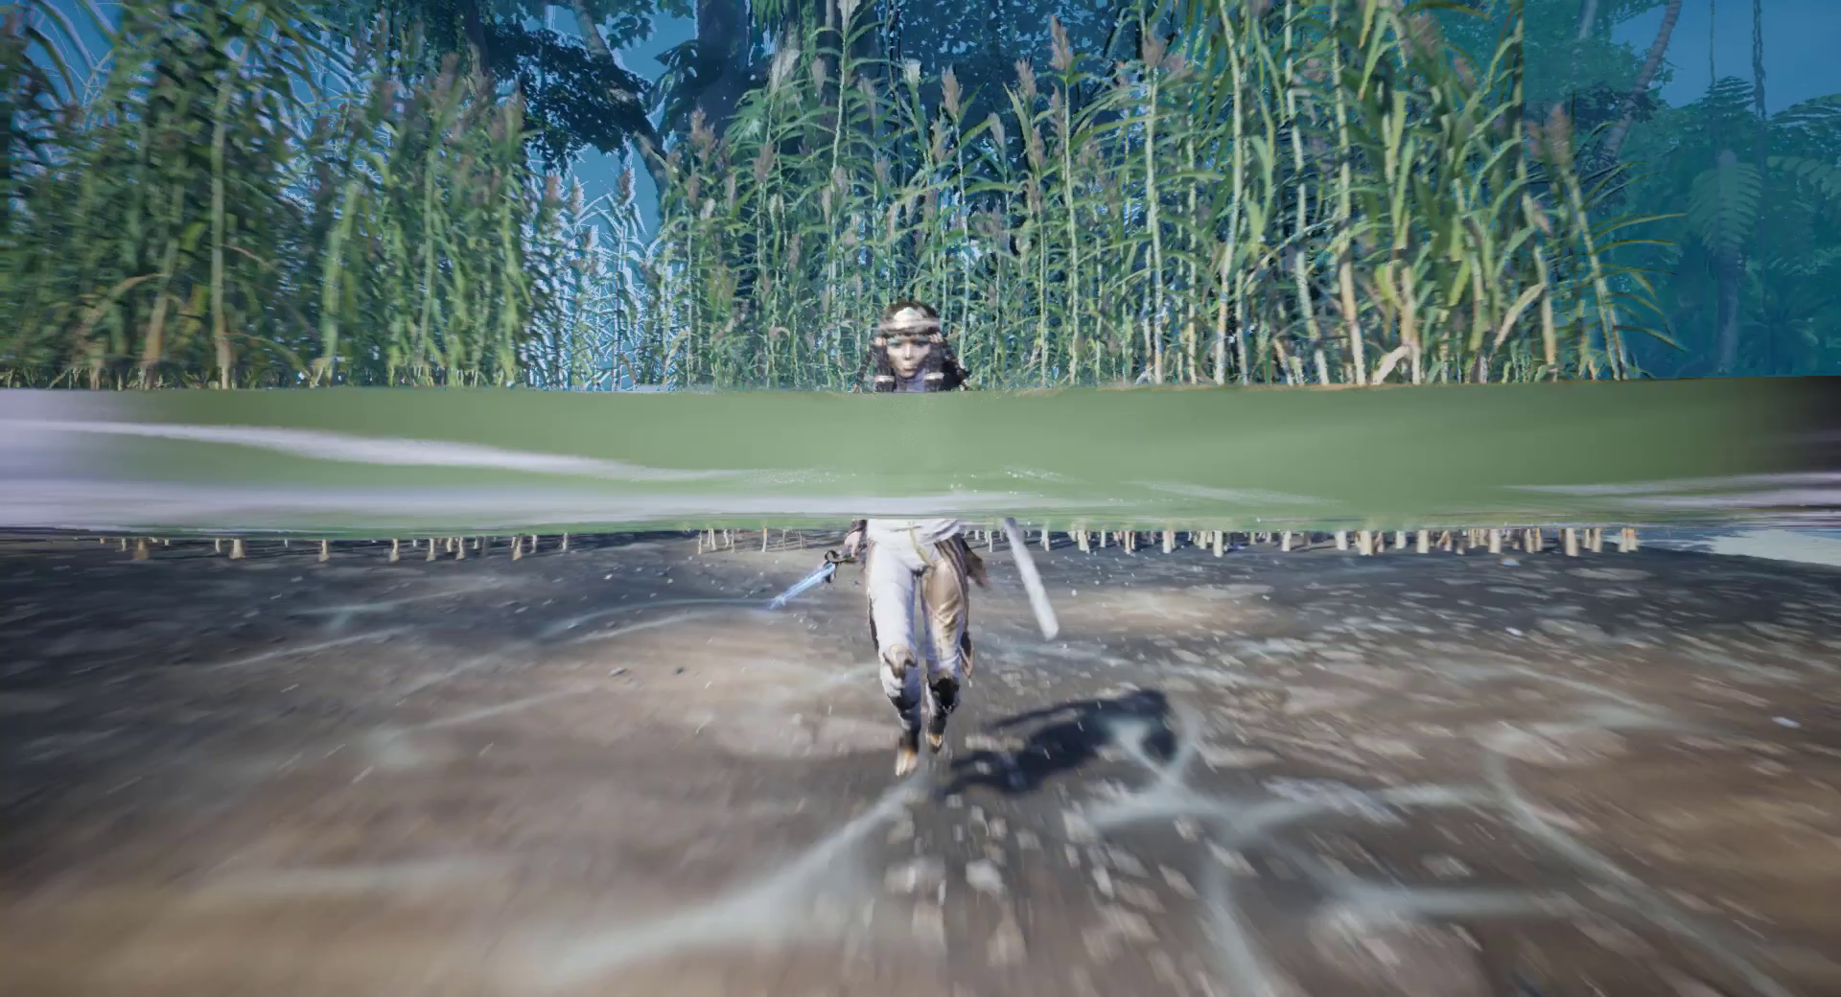
key("w")
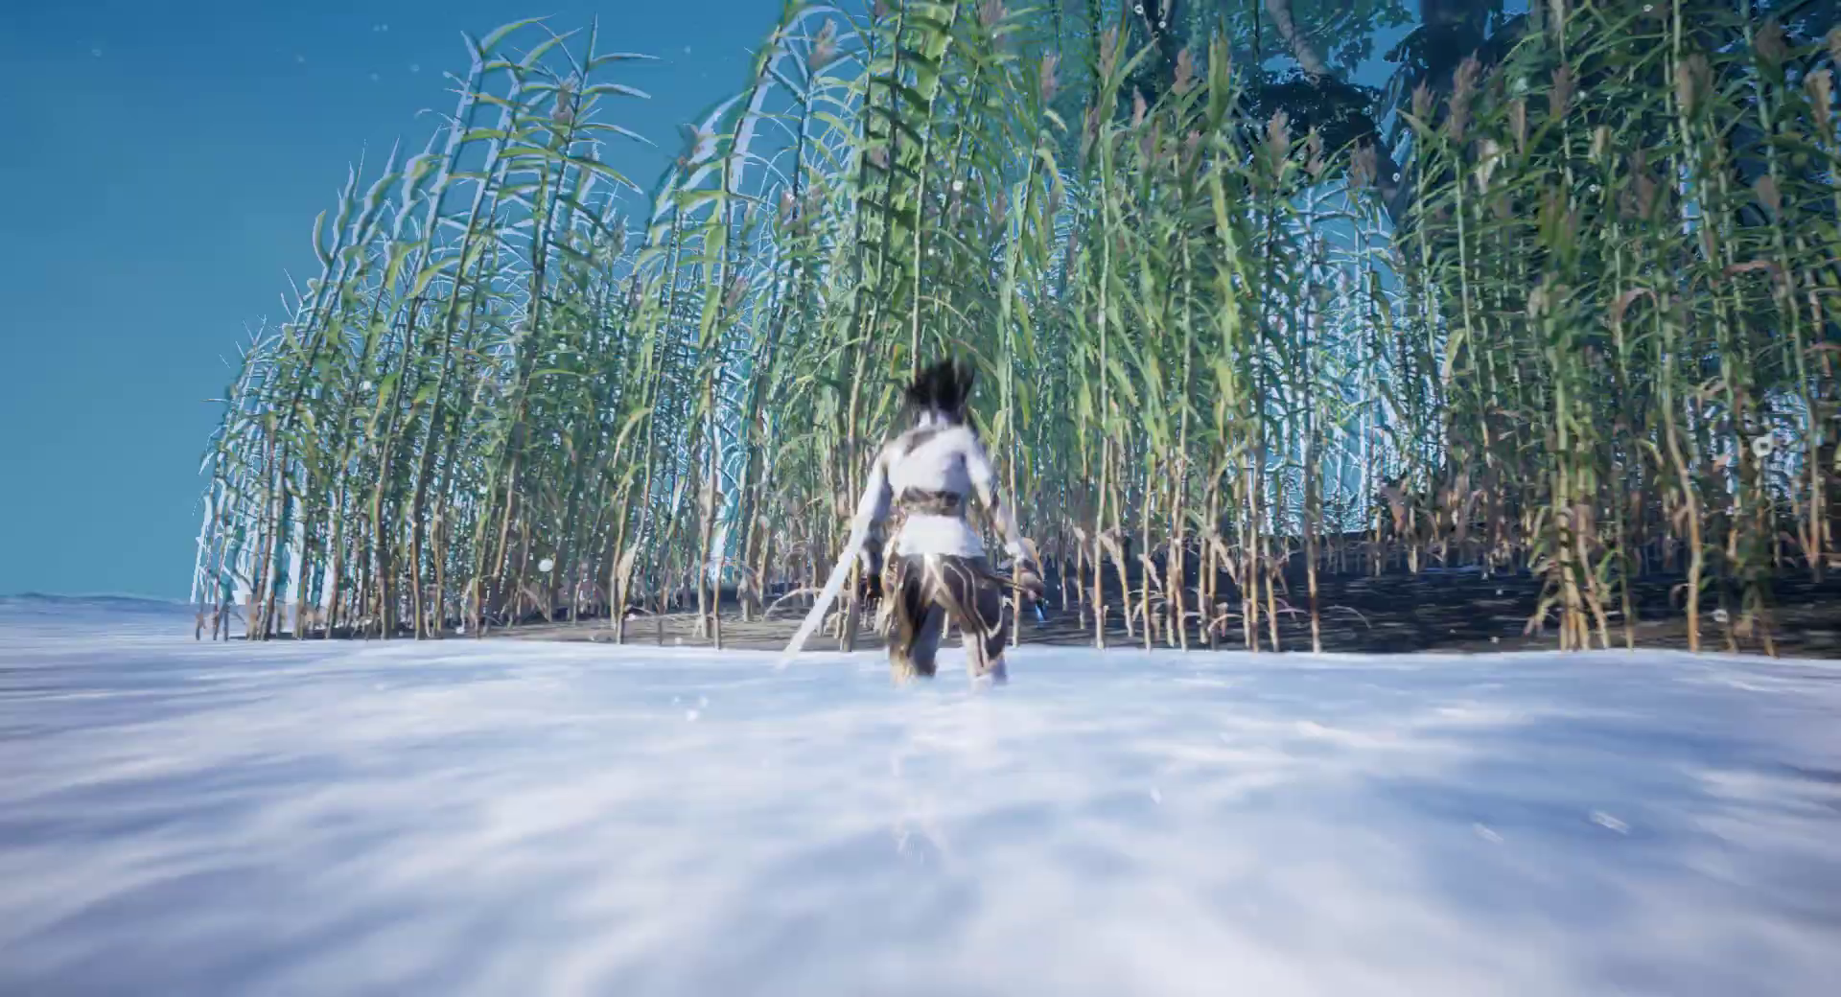
key("w")
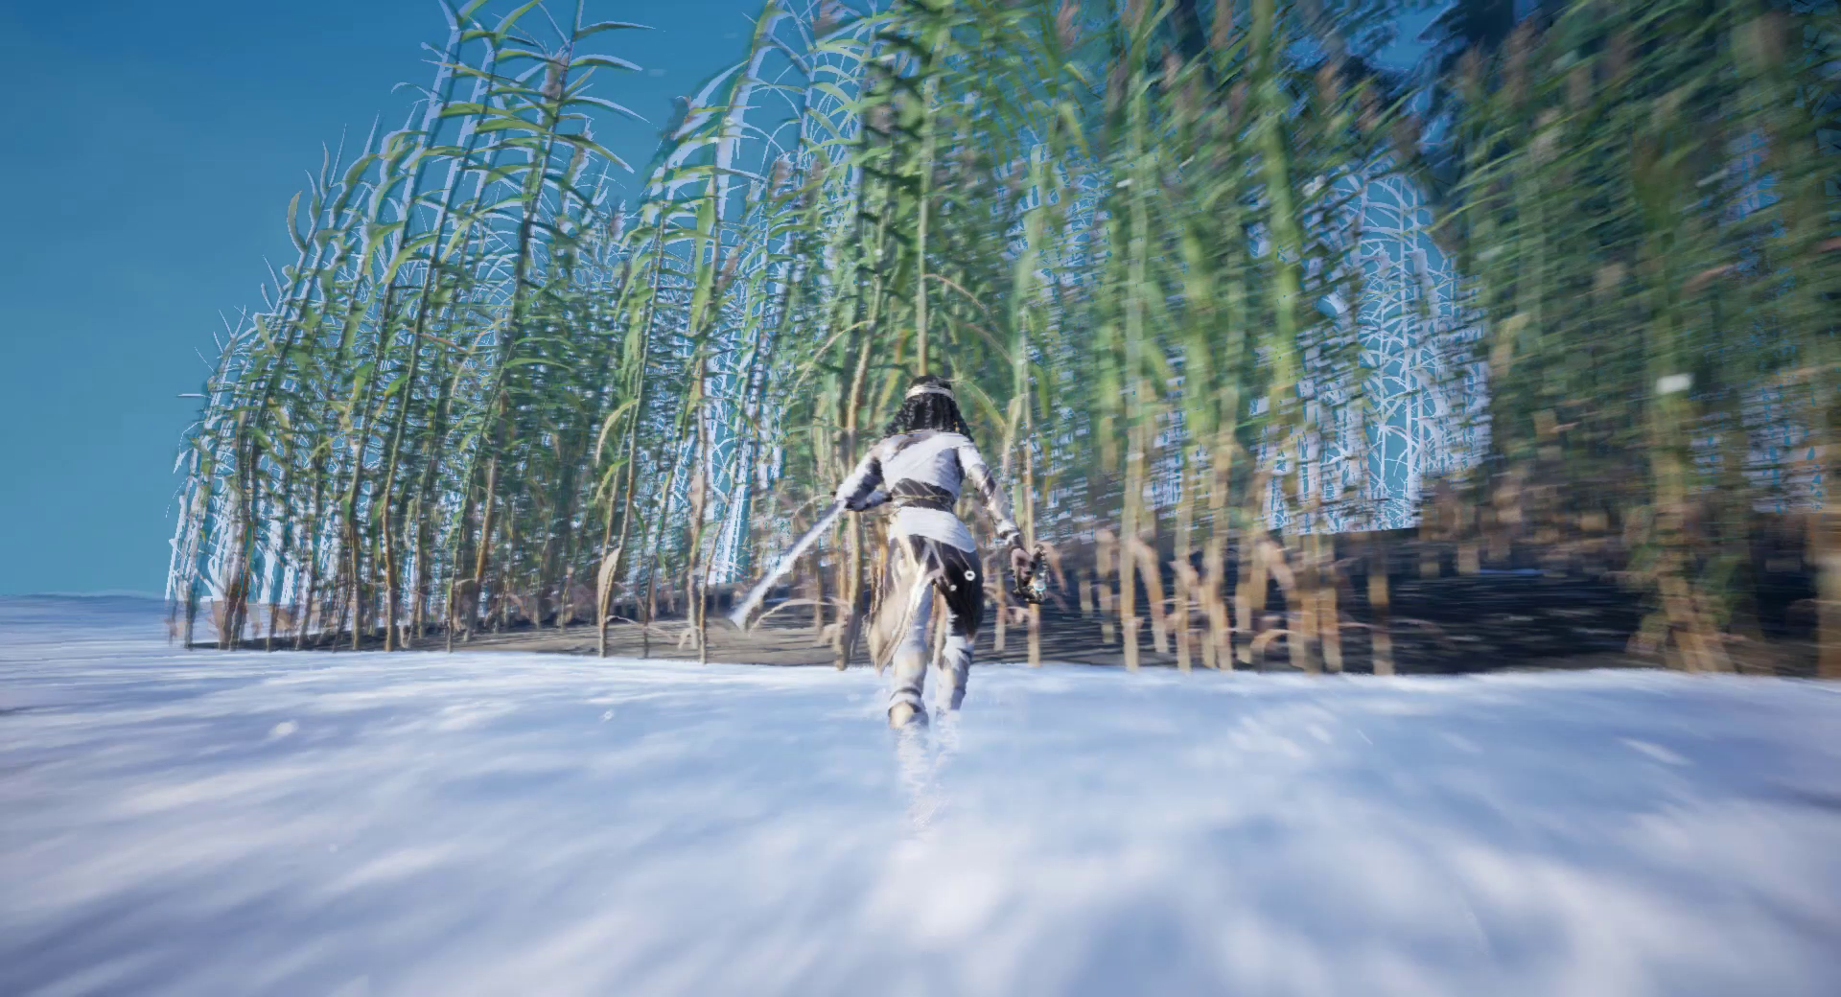
key("w")
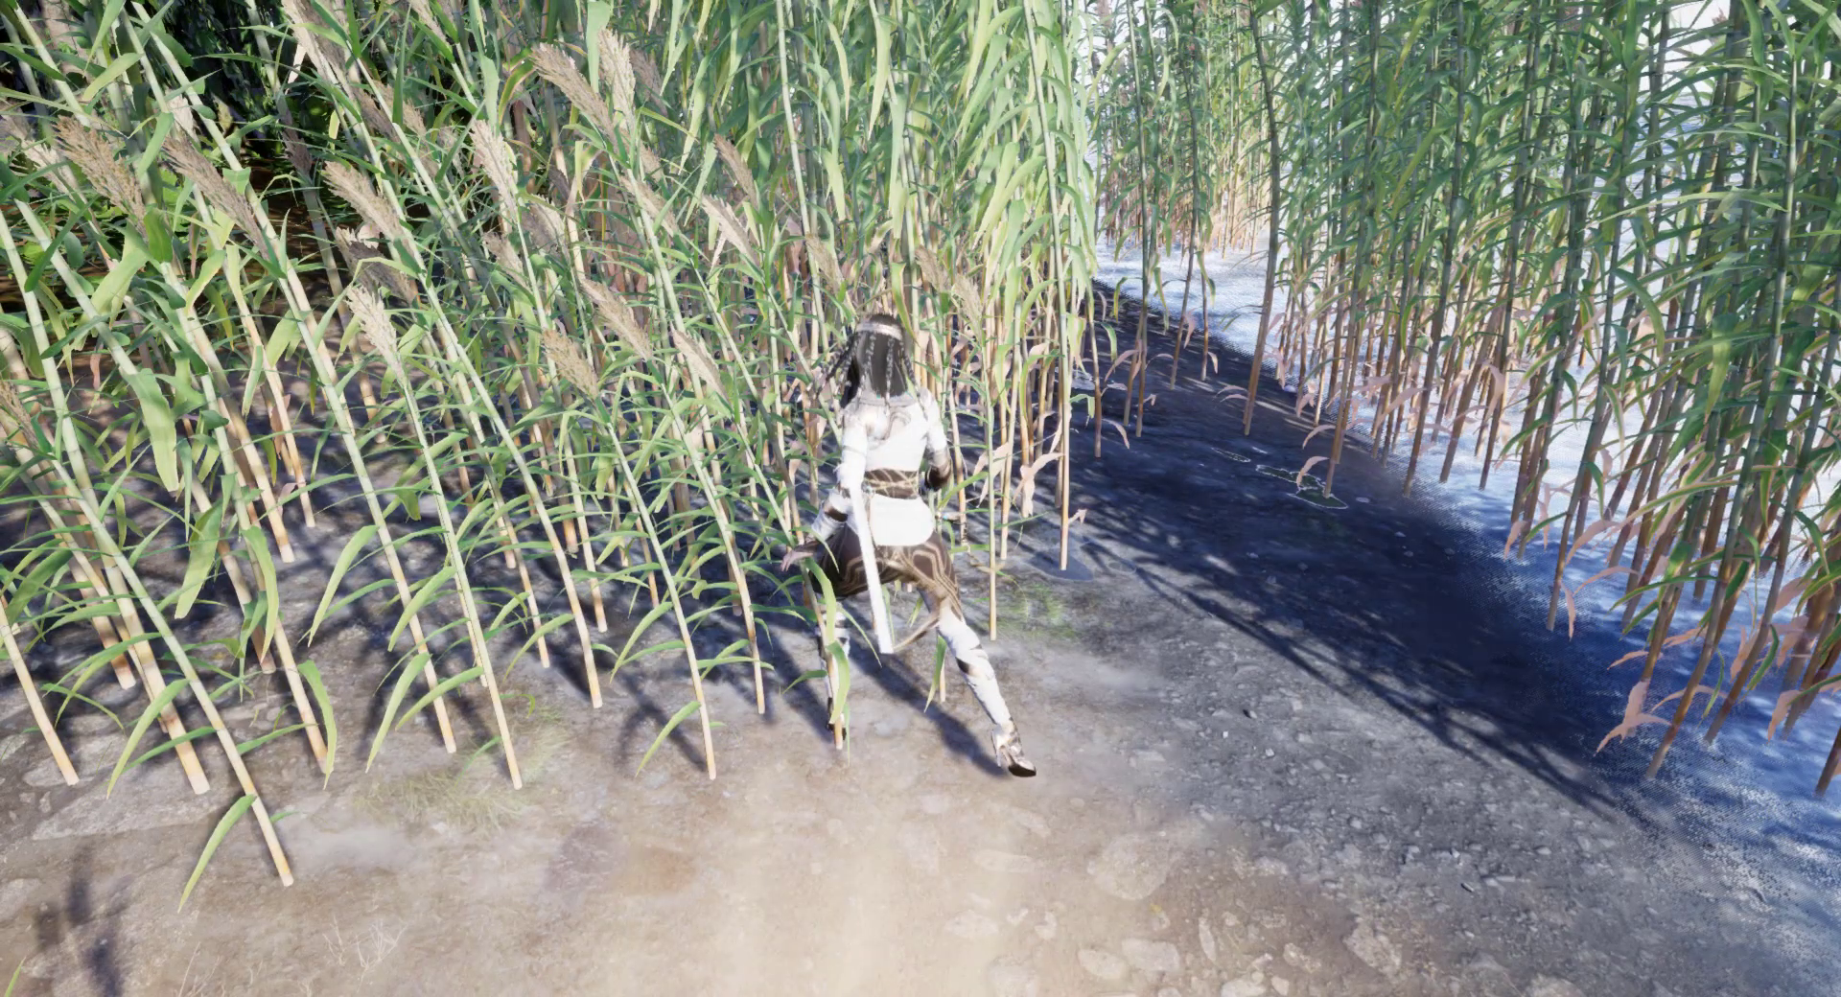
Step: Run the character across the fern-covered ground and past the palms to the sandy water's edge to inspect the island
key("w")
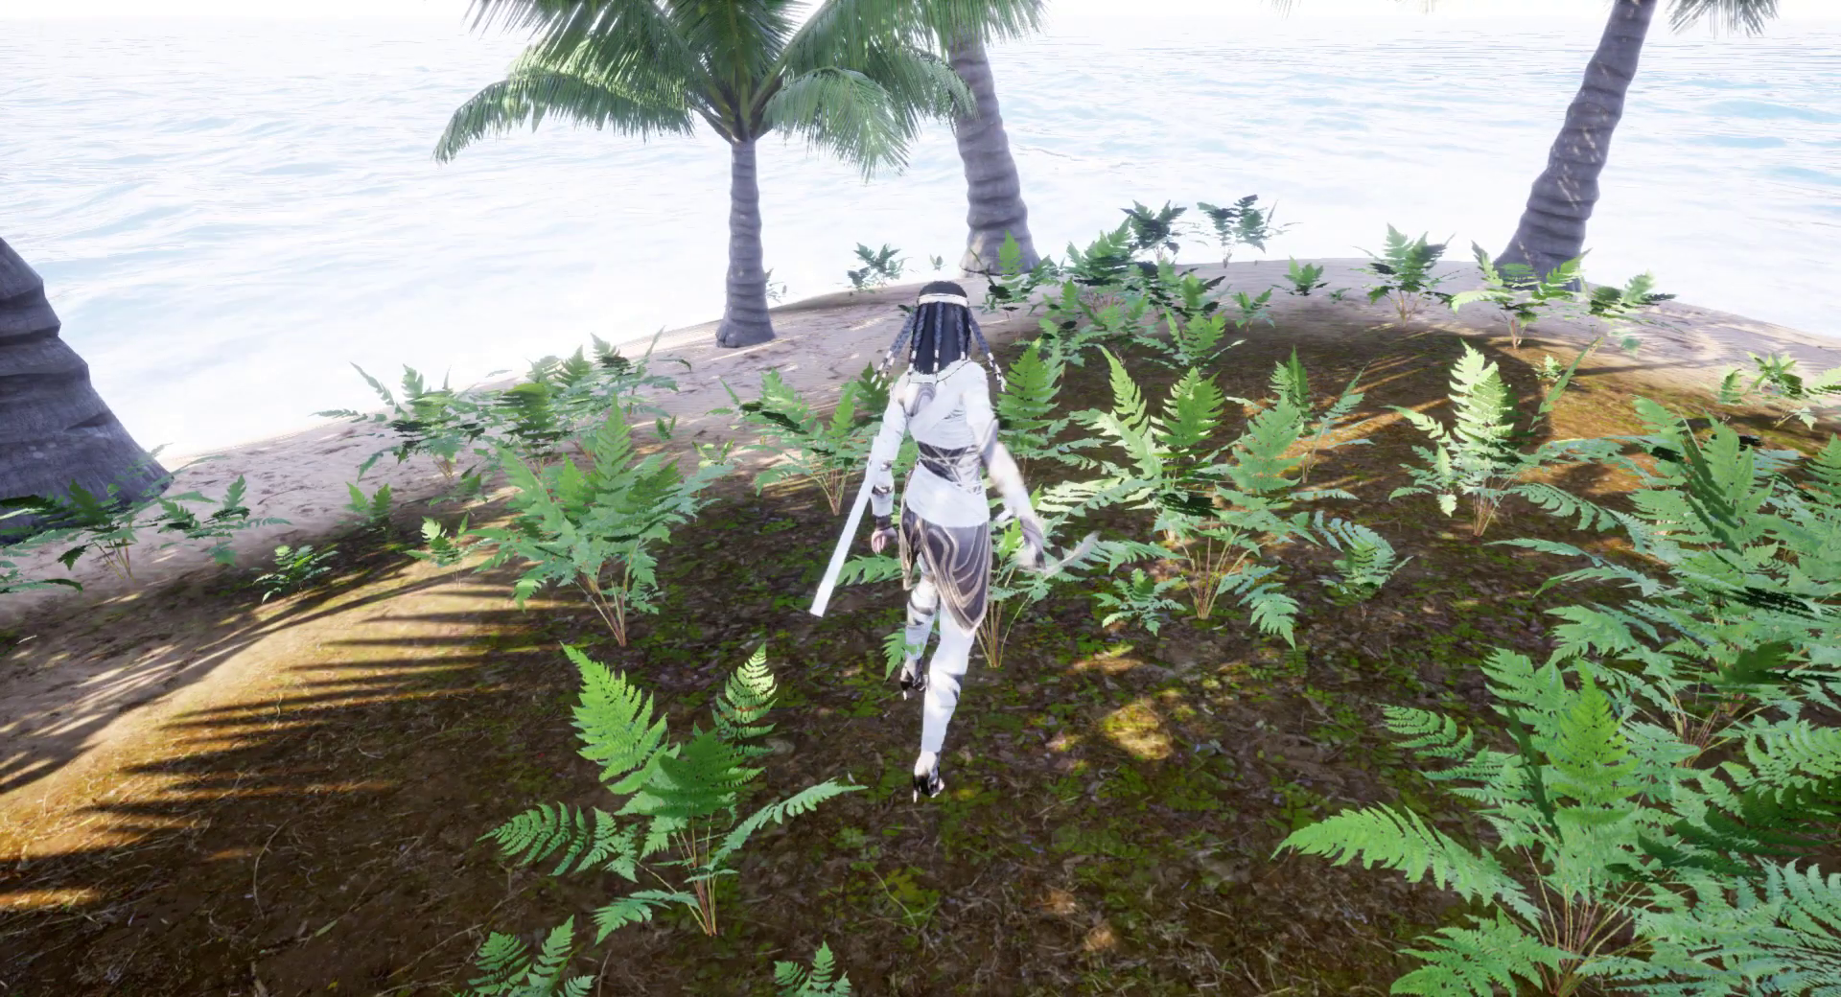
key("w")
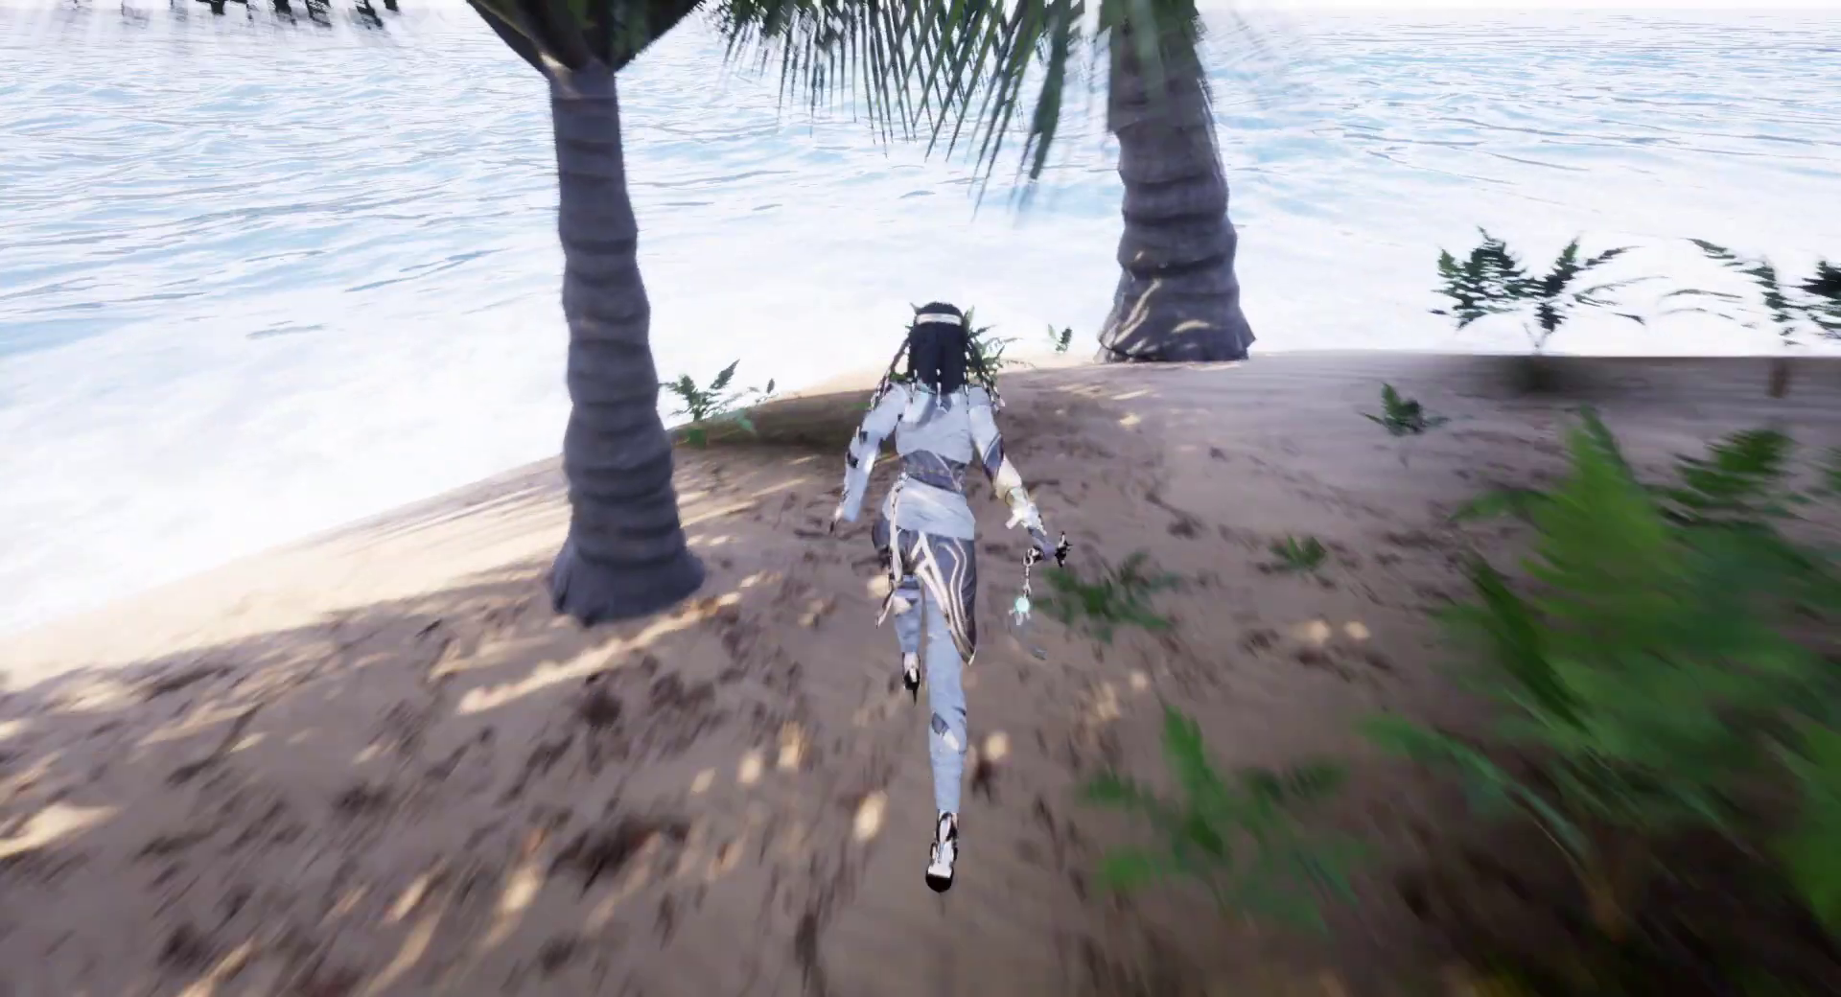
key("w")
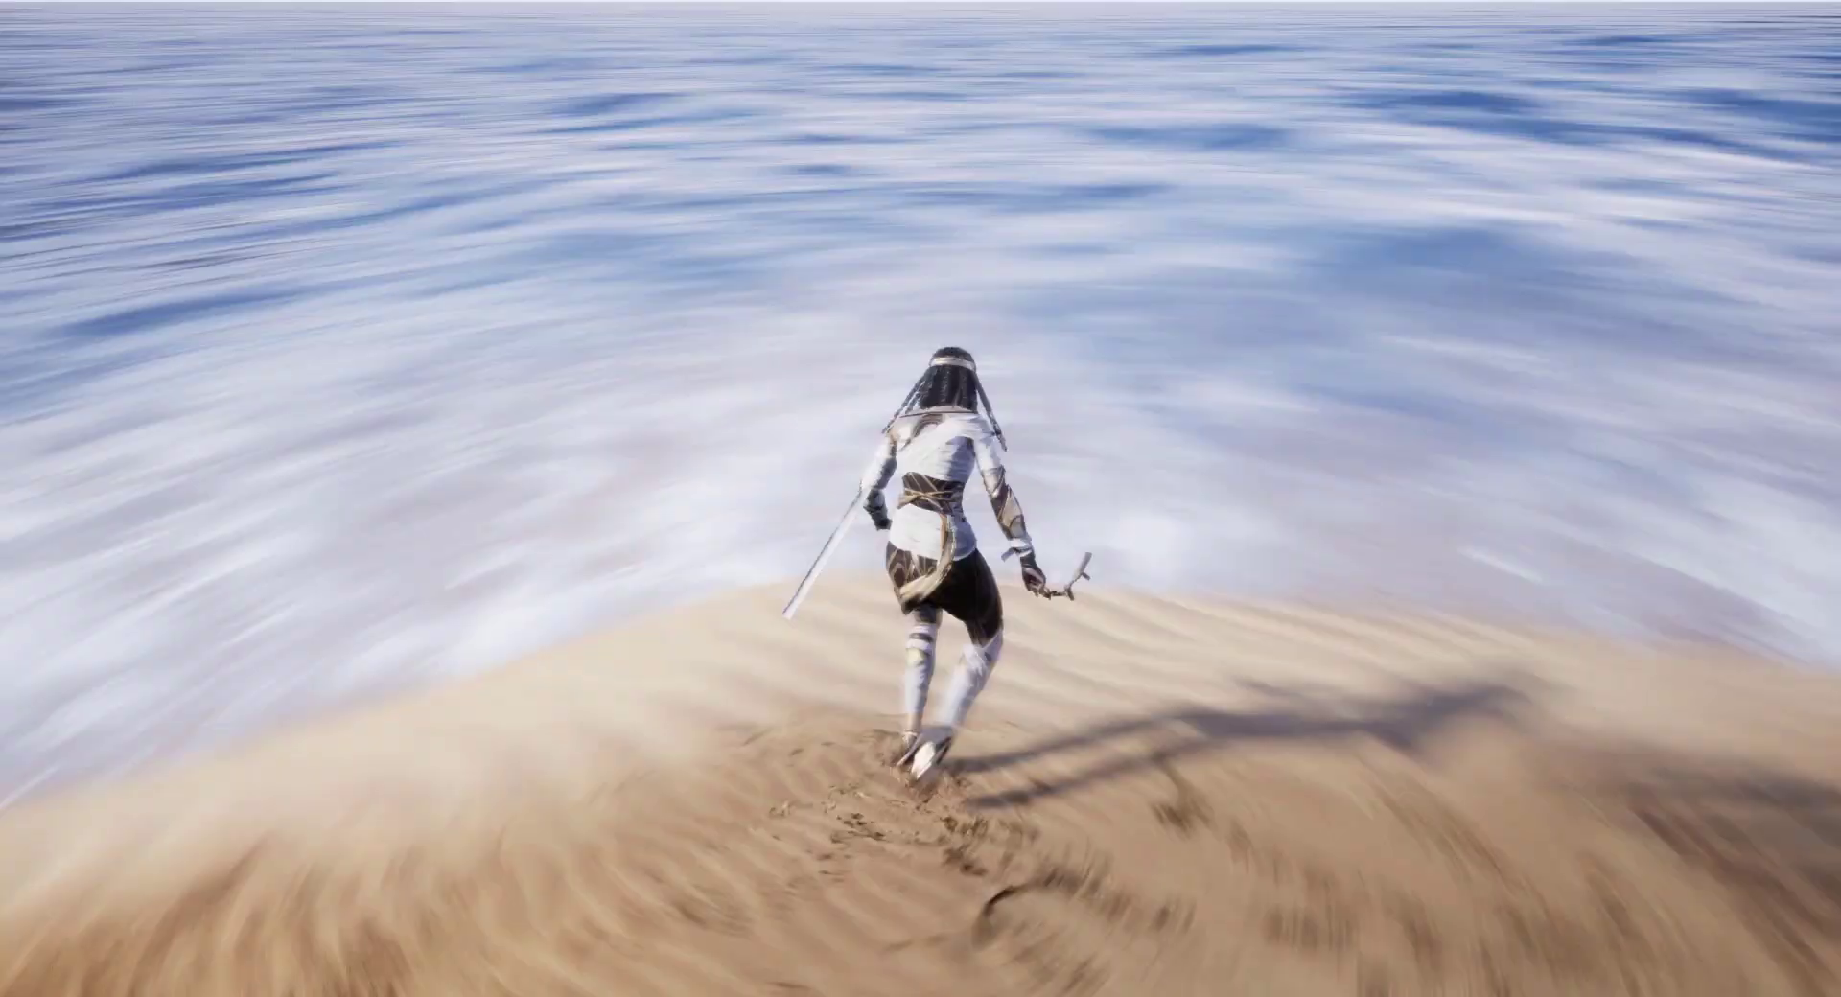
Step: Run the character through the shallows, along the seabed and back ashore to inspect the water, and end the full-screen playtest
key("w")
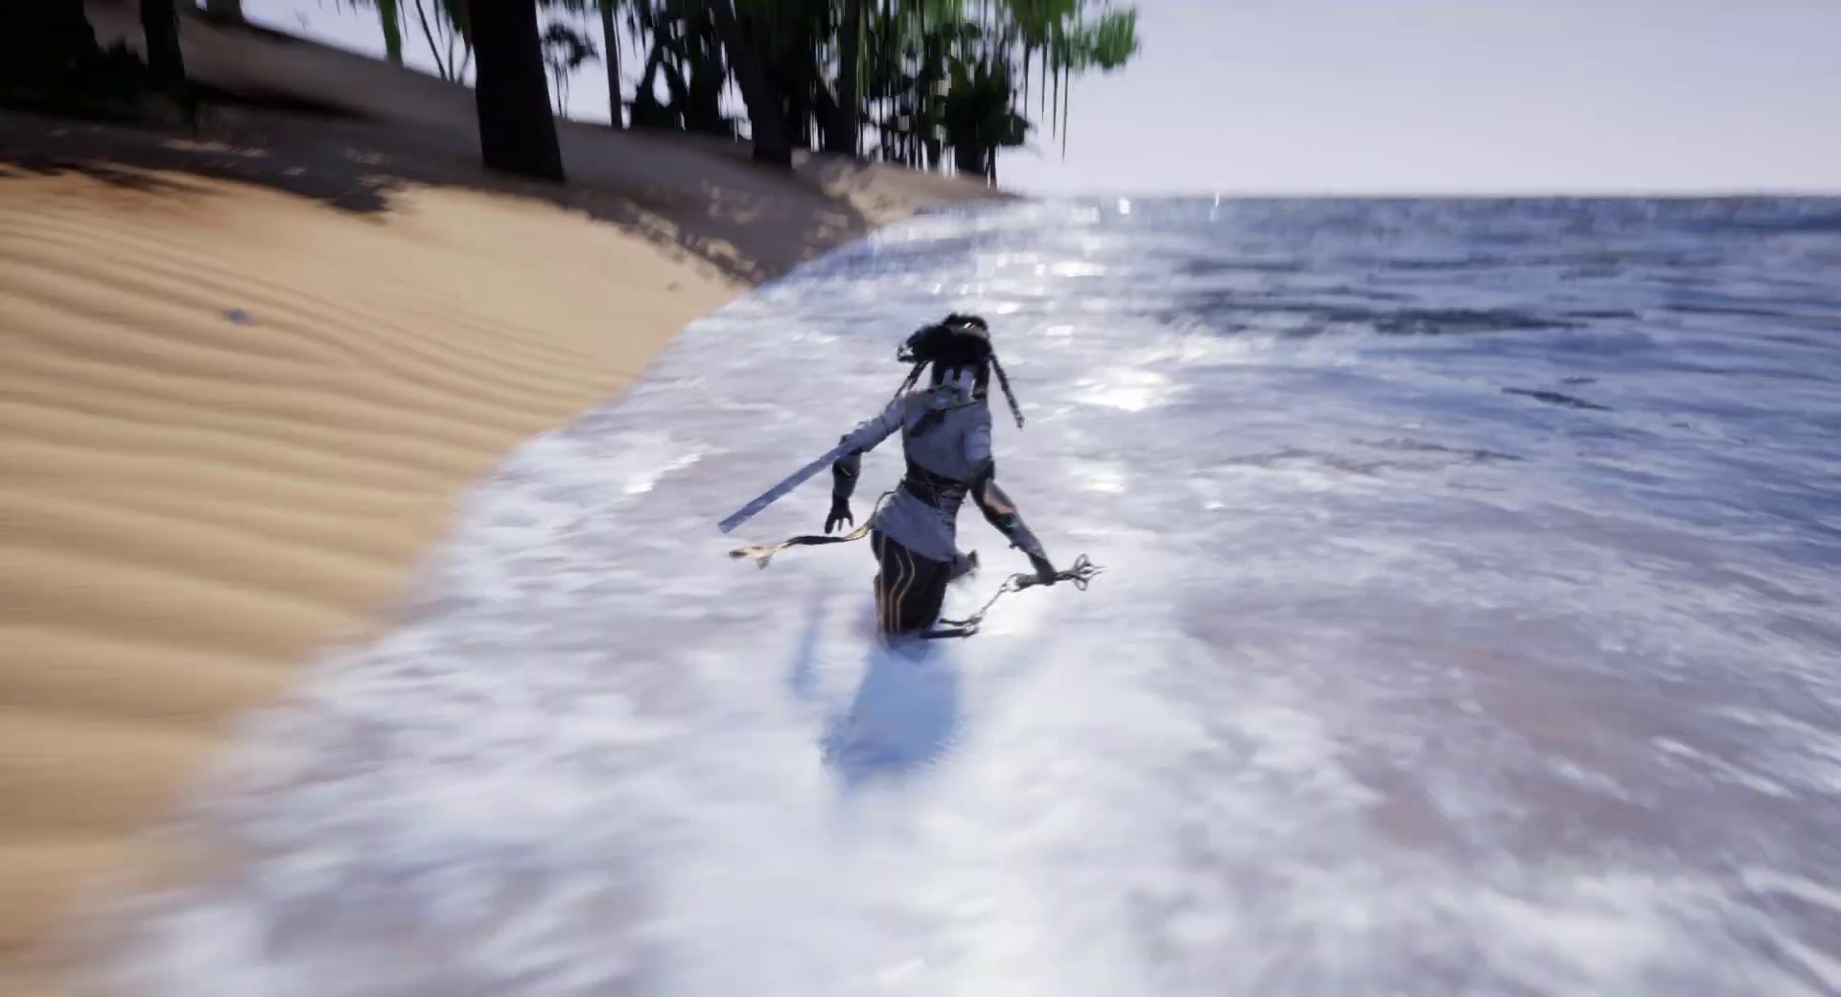
key("w")
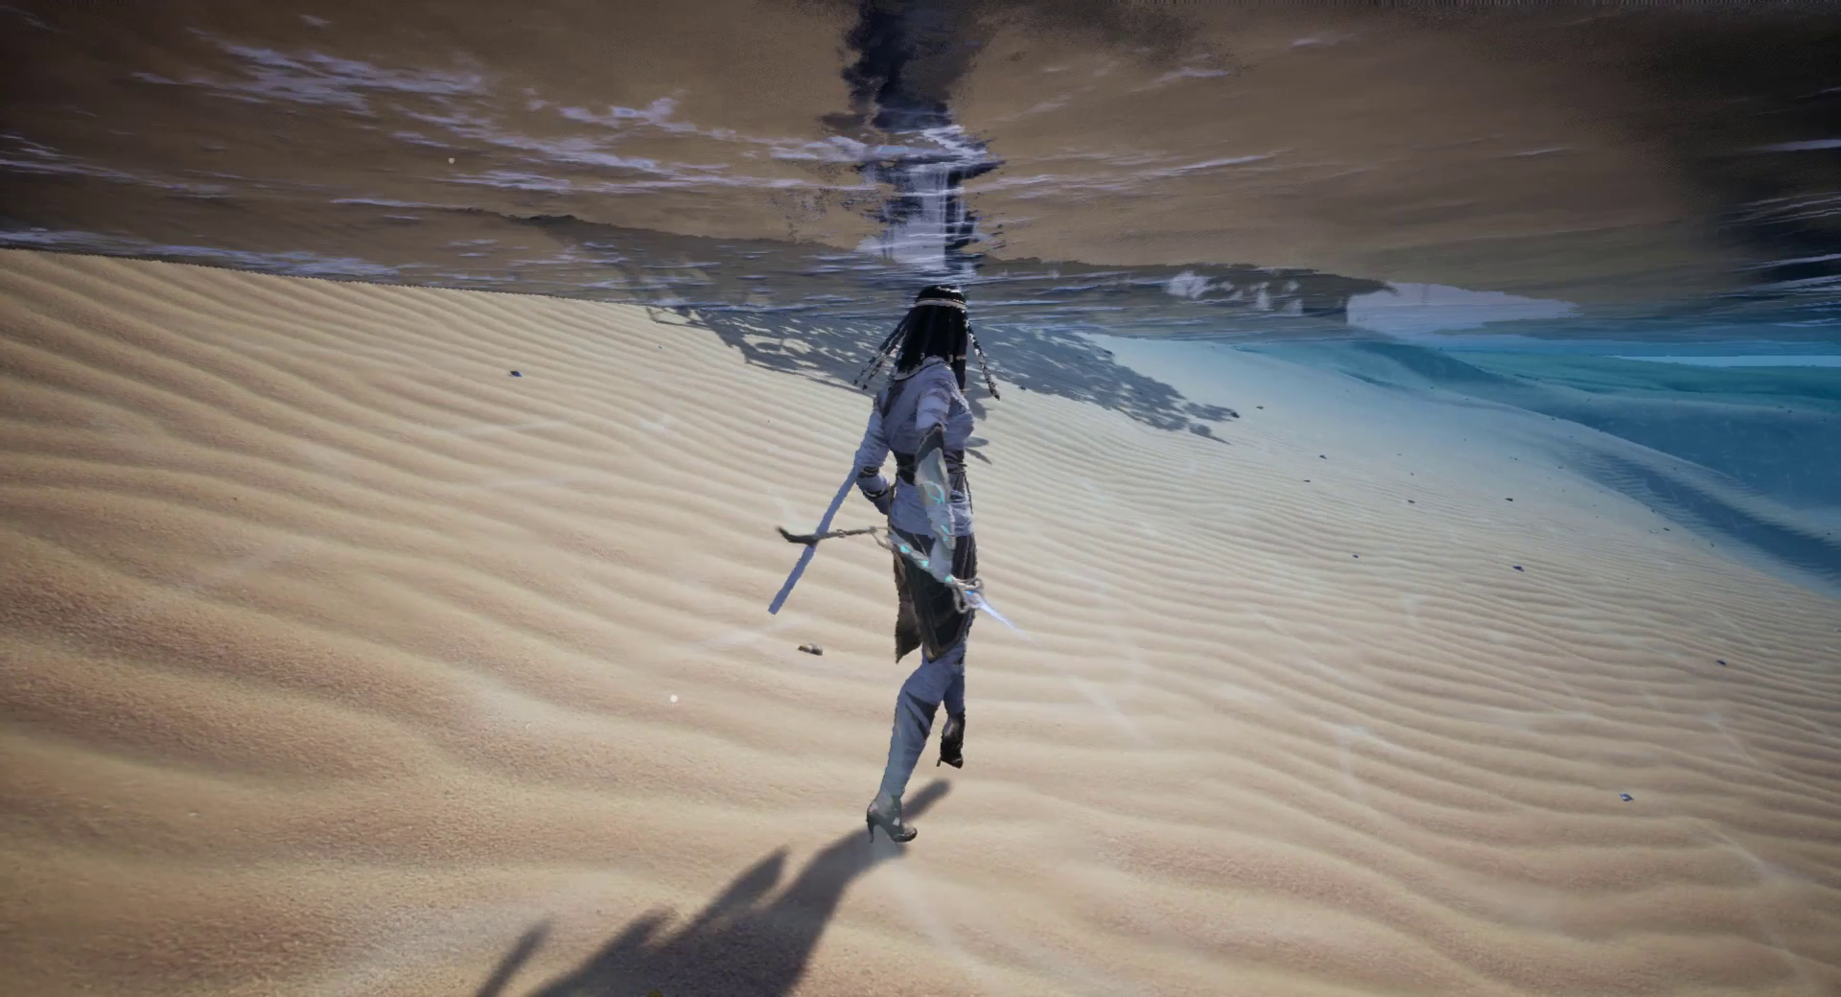
key("w")
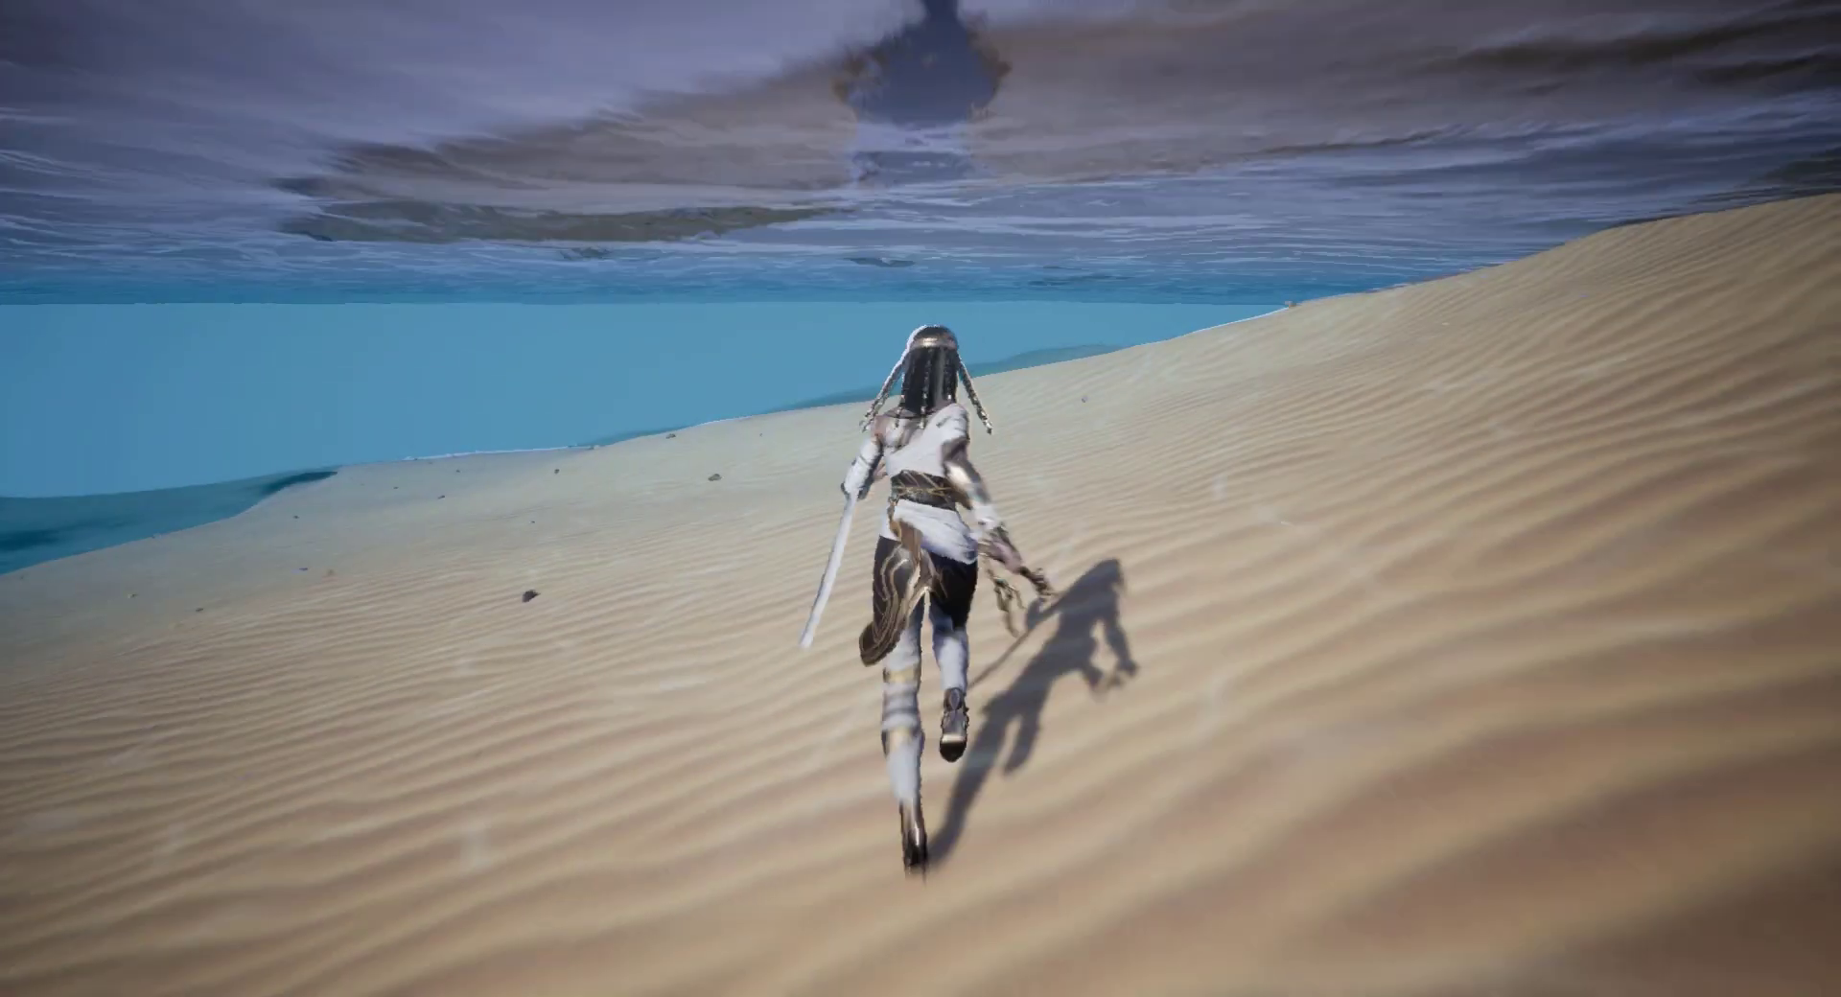
key("w")
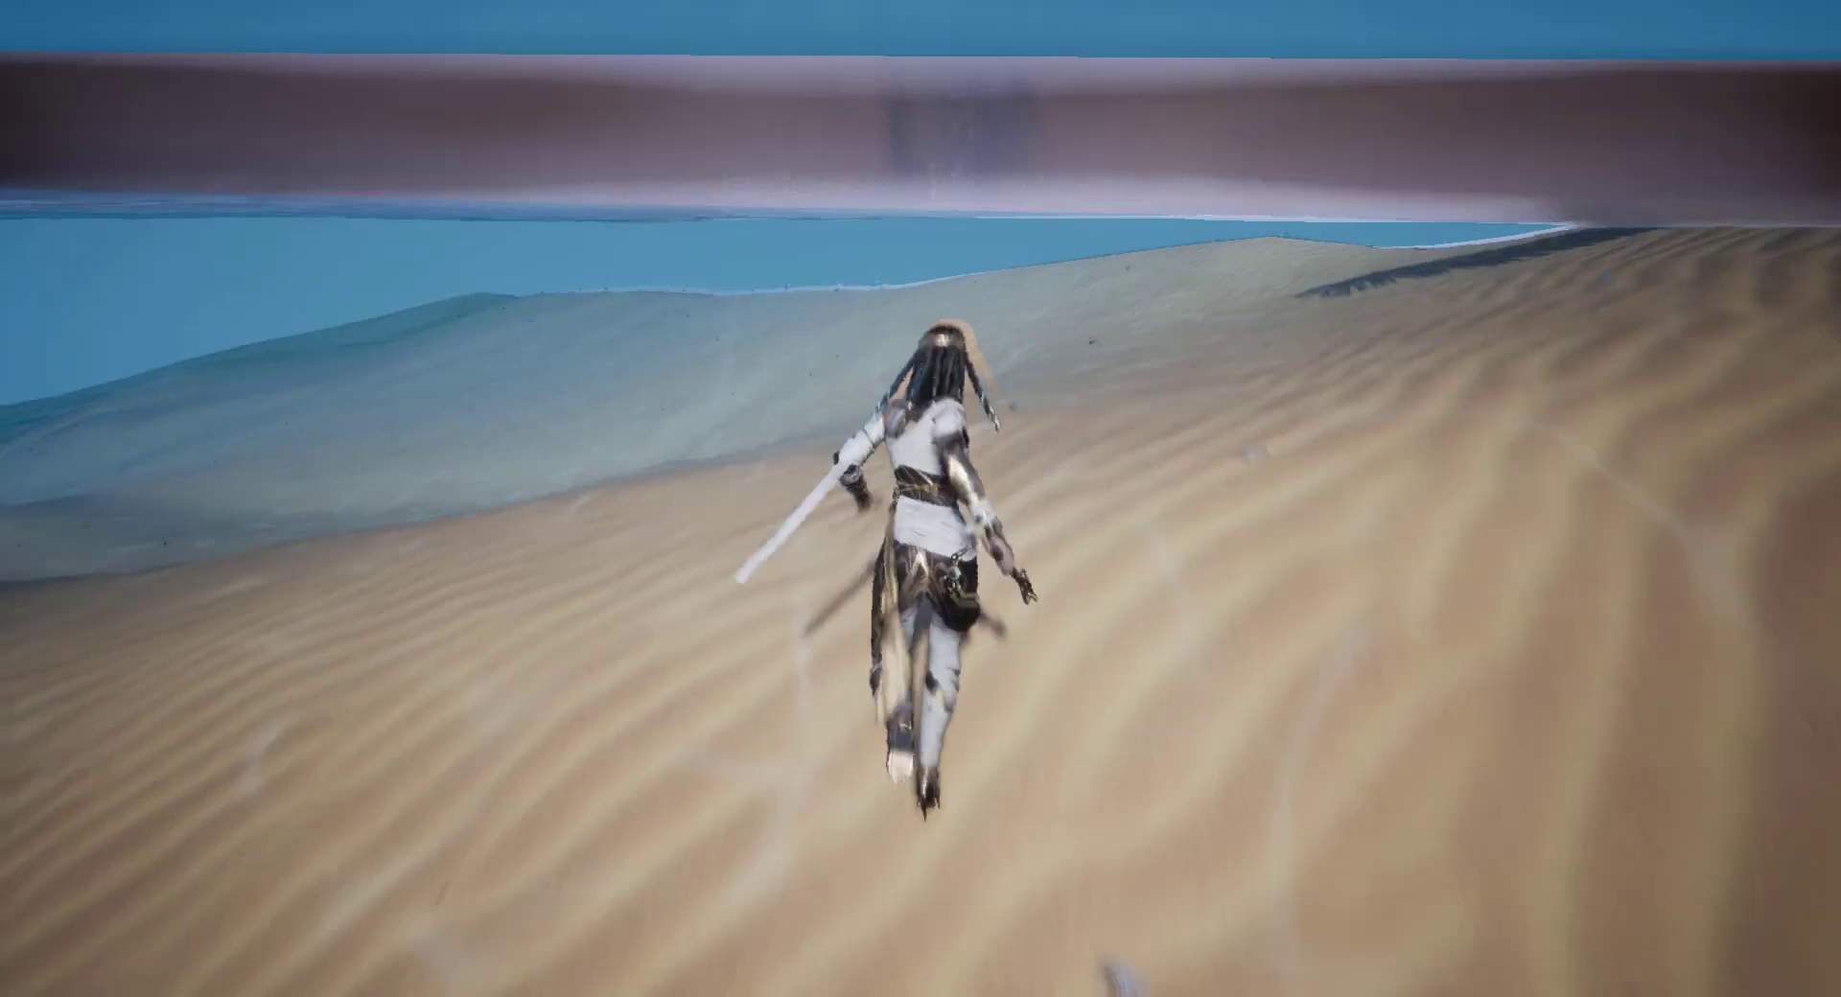
key("w")
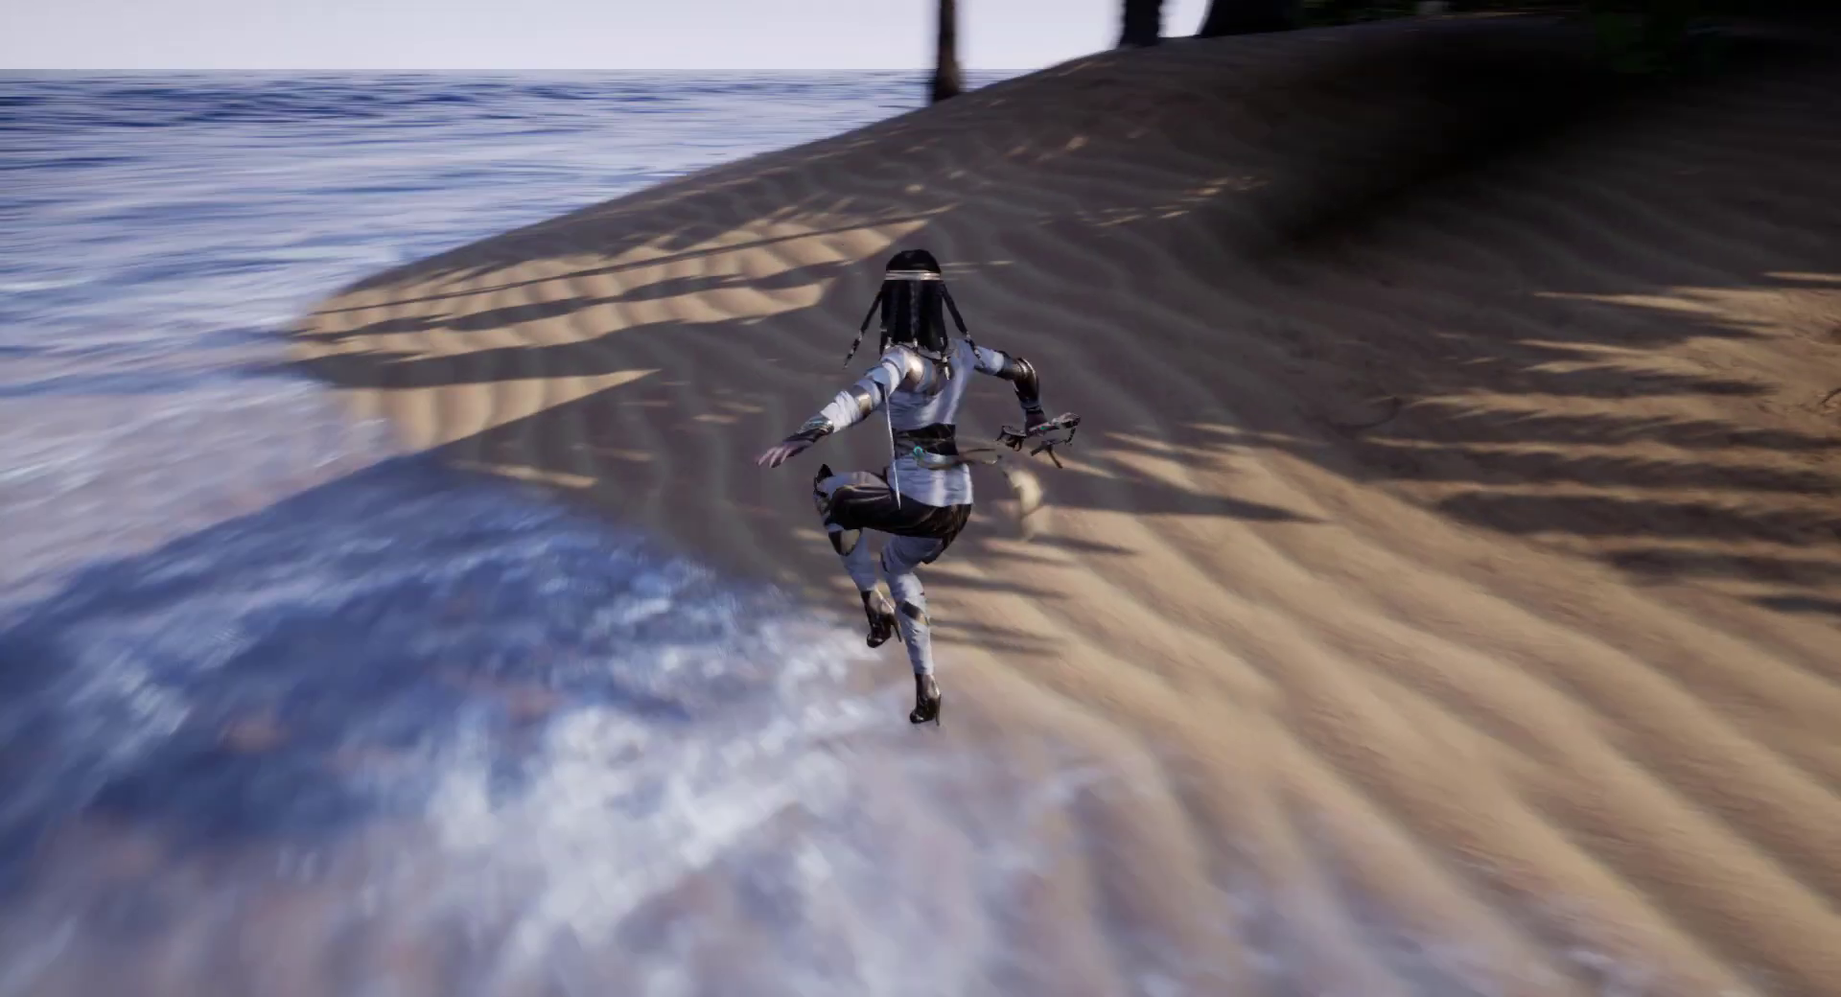
key("w")
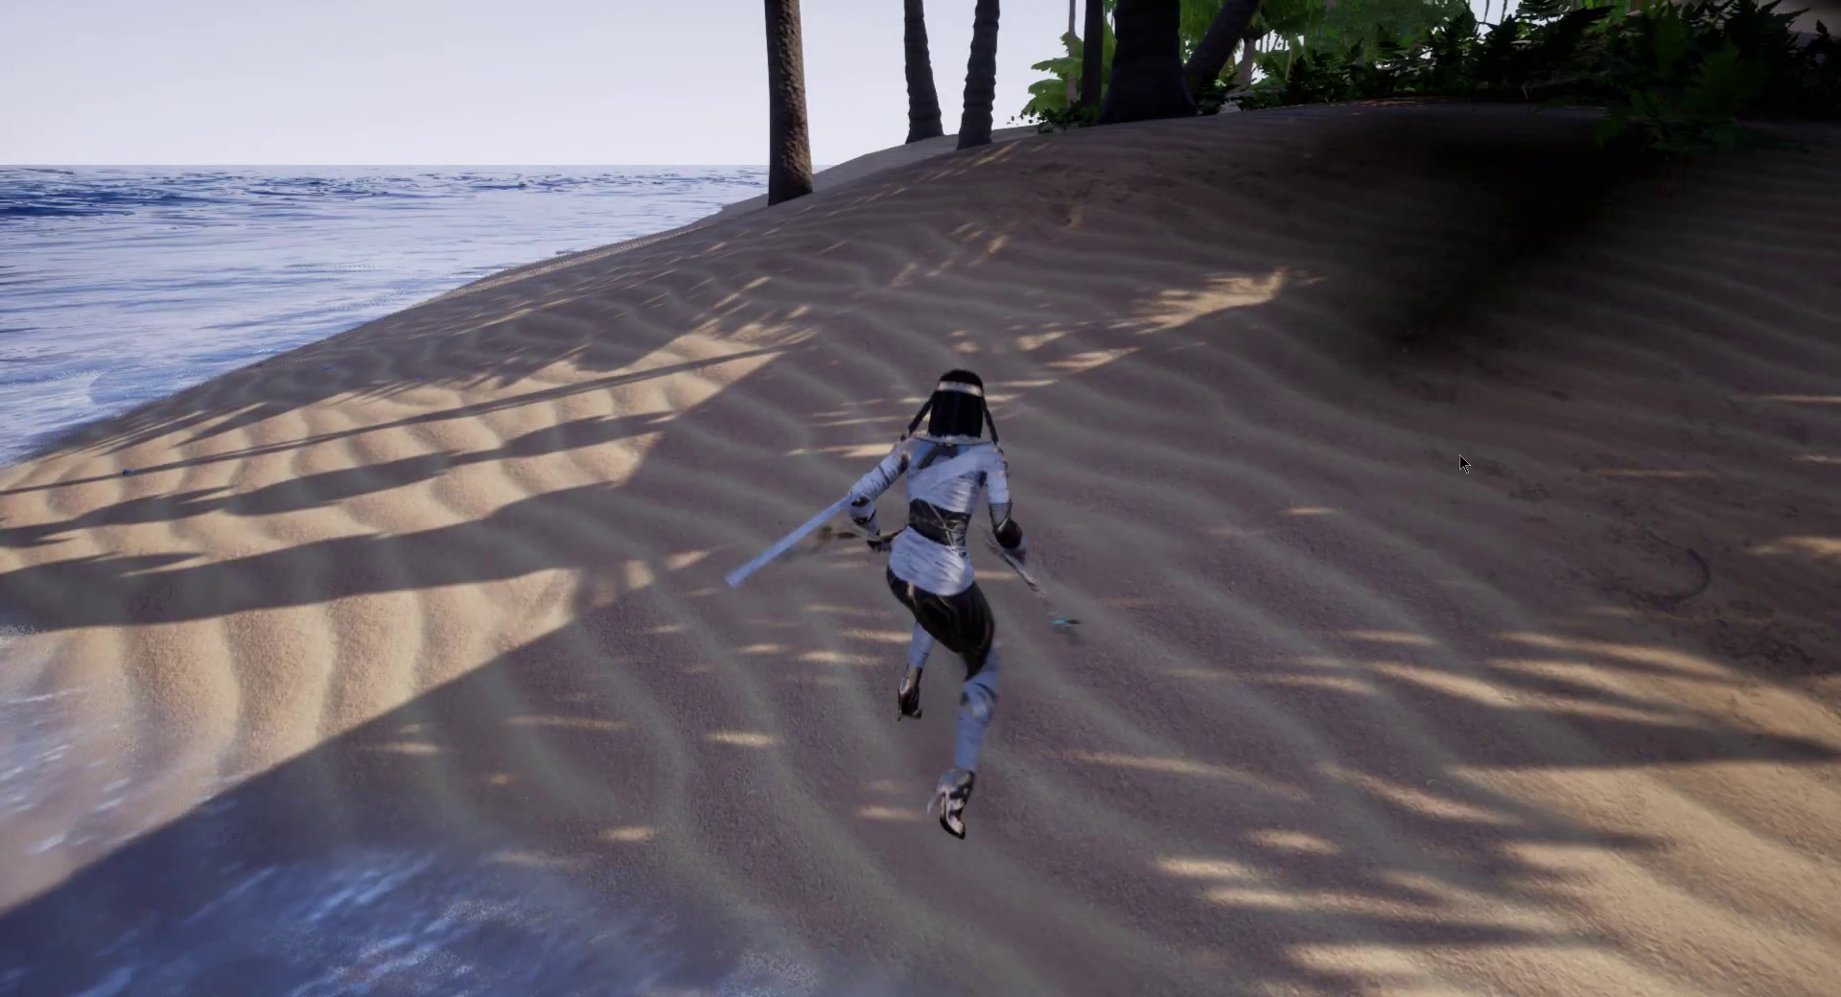
key("Escape")
right_click_drag(1356, 450, 1620, 489)
key("F11")
Step: Open the Meshes folder of Ships_Graveyard inside the project's Ocean content
left_click(77, 738)
left_click(223, 738)
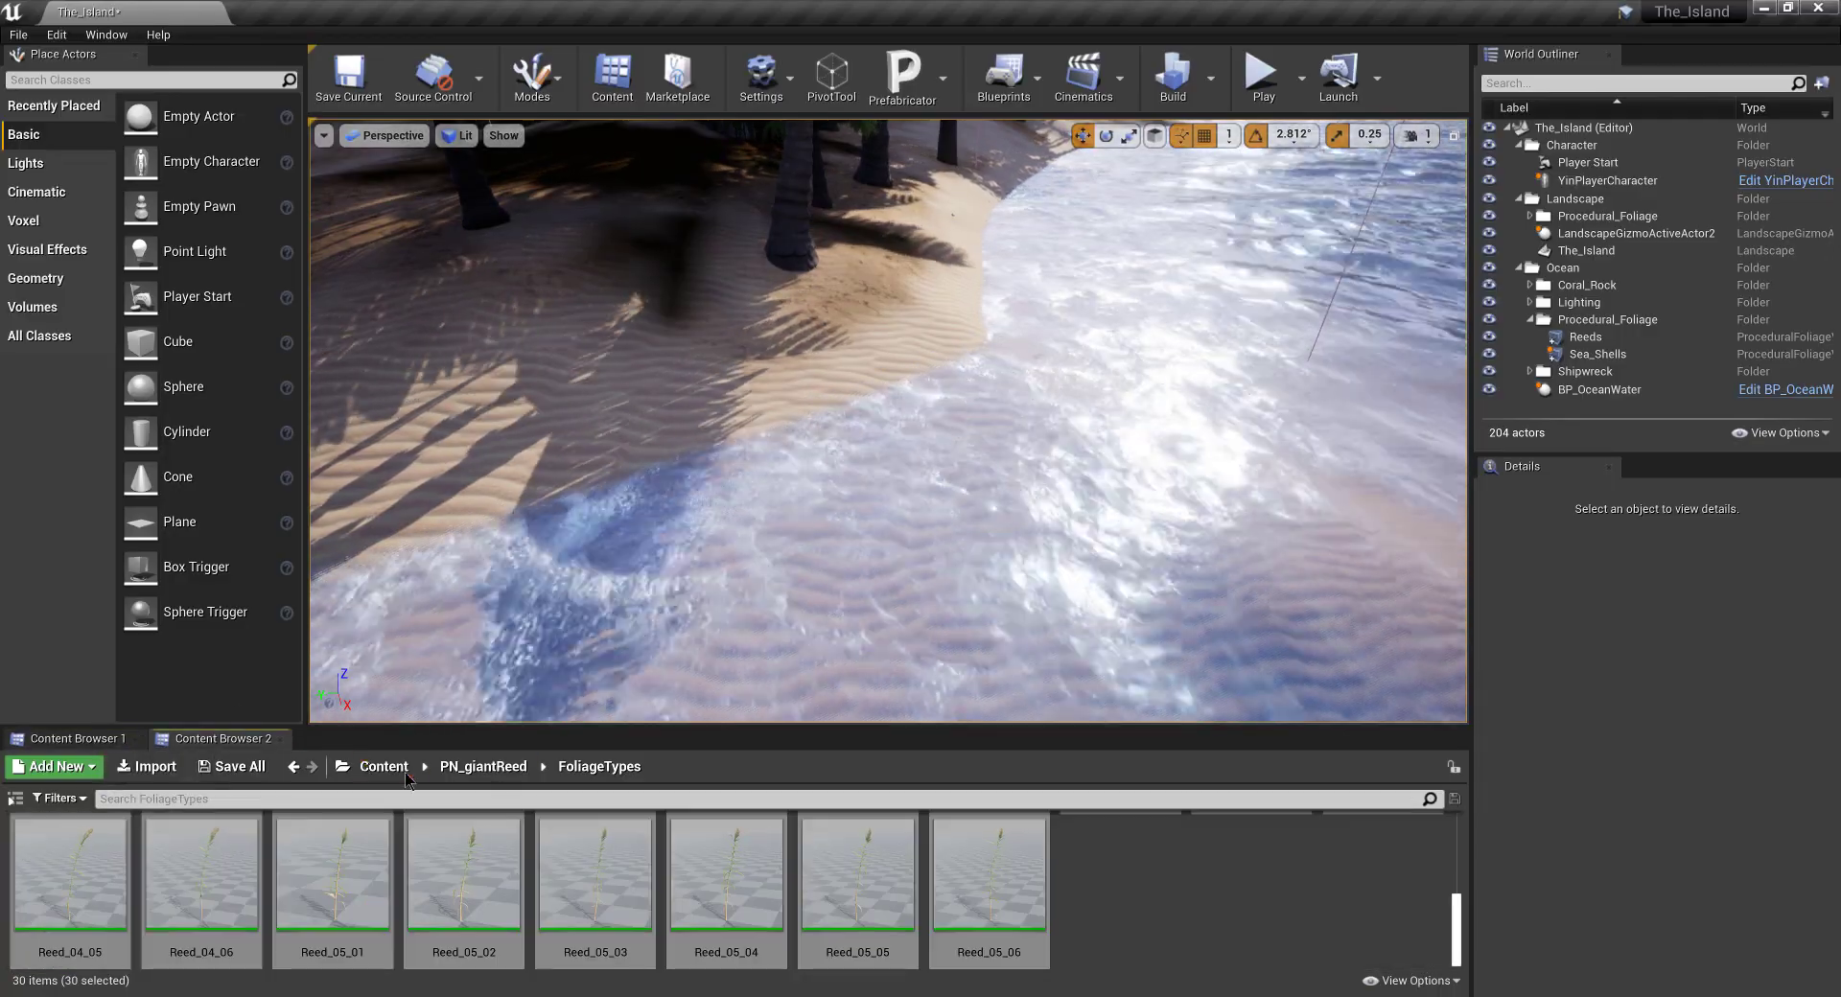
left_click(384, 766)
scroll(711, 874, "down", 5)
double_click(469, 880)
left_click(384, 766)
scroll(335, 910, "down", 3)
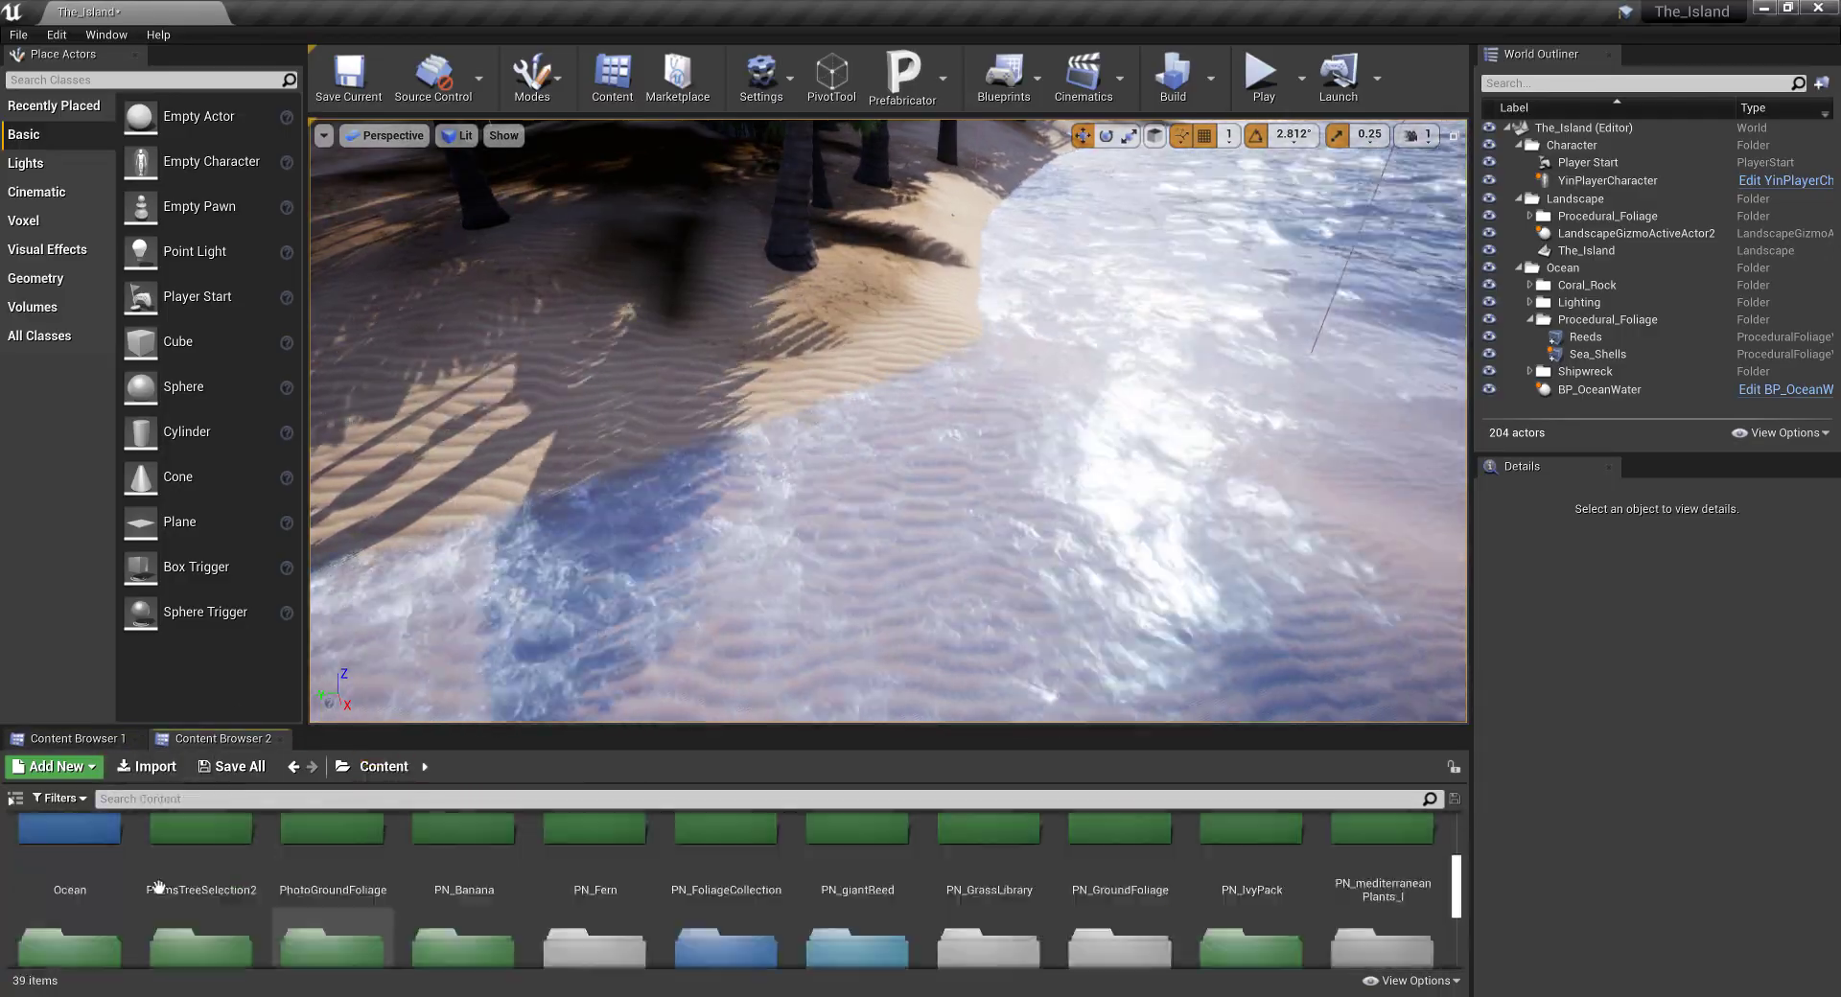
double_click(79, 862)
double_click(661, 882)
double_click(298, 884)
left_click(285, 869)
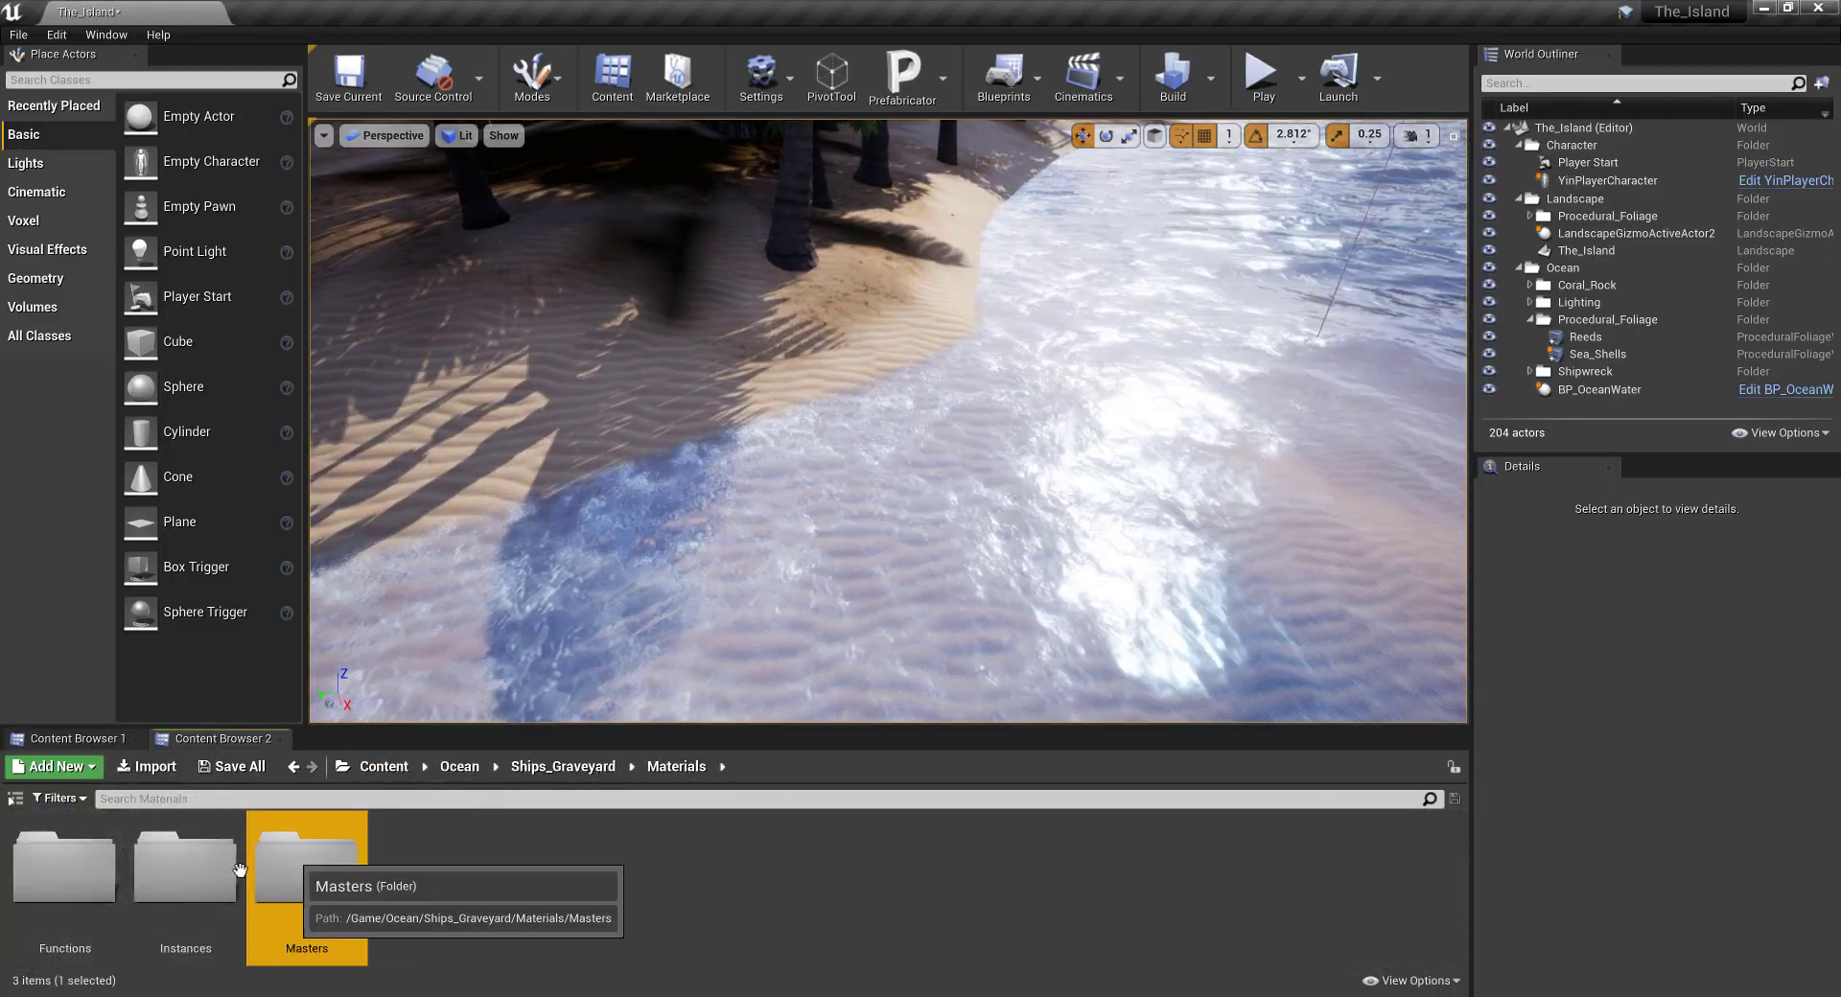
left_click(562, 766)
double_click(427, 870)
Step: Place the SM_boat_01 mesh at the island's shoreline and raise the viewport camera speed to 3
left_click_drag(748, 728, 748, 692)
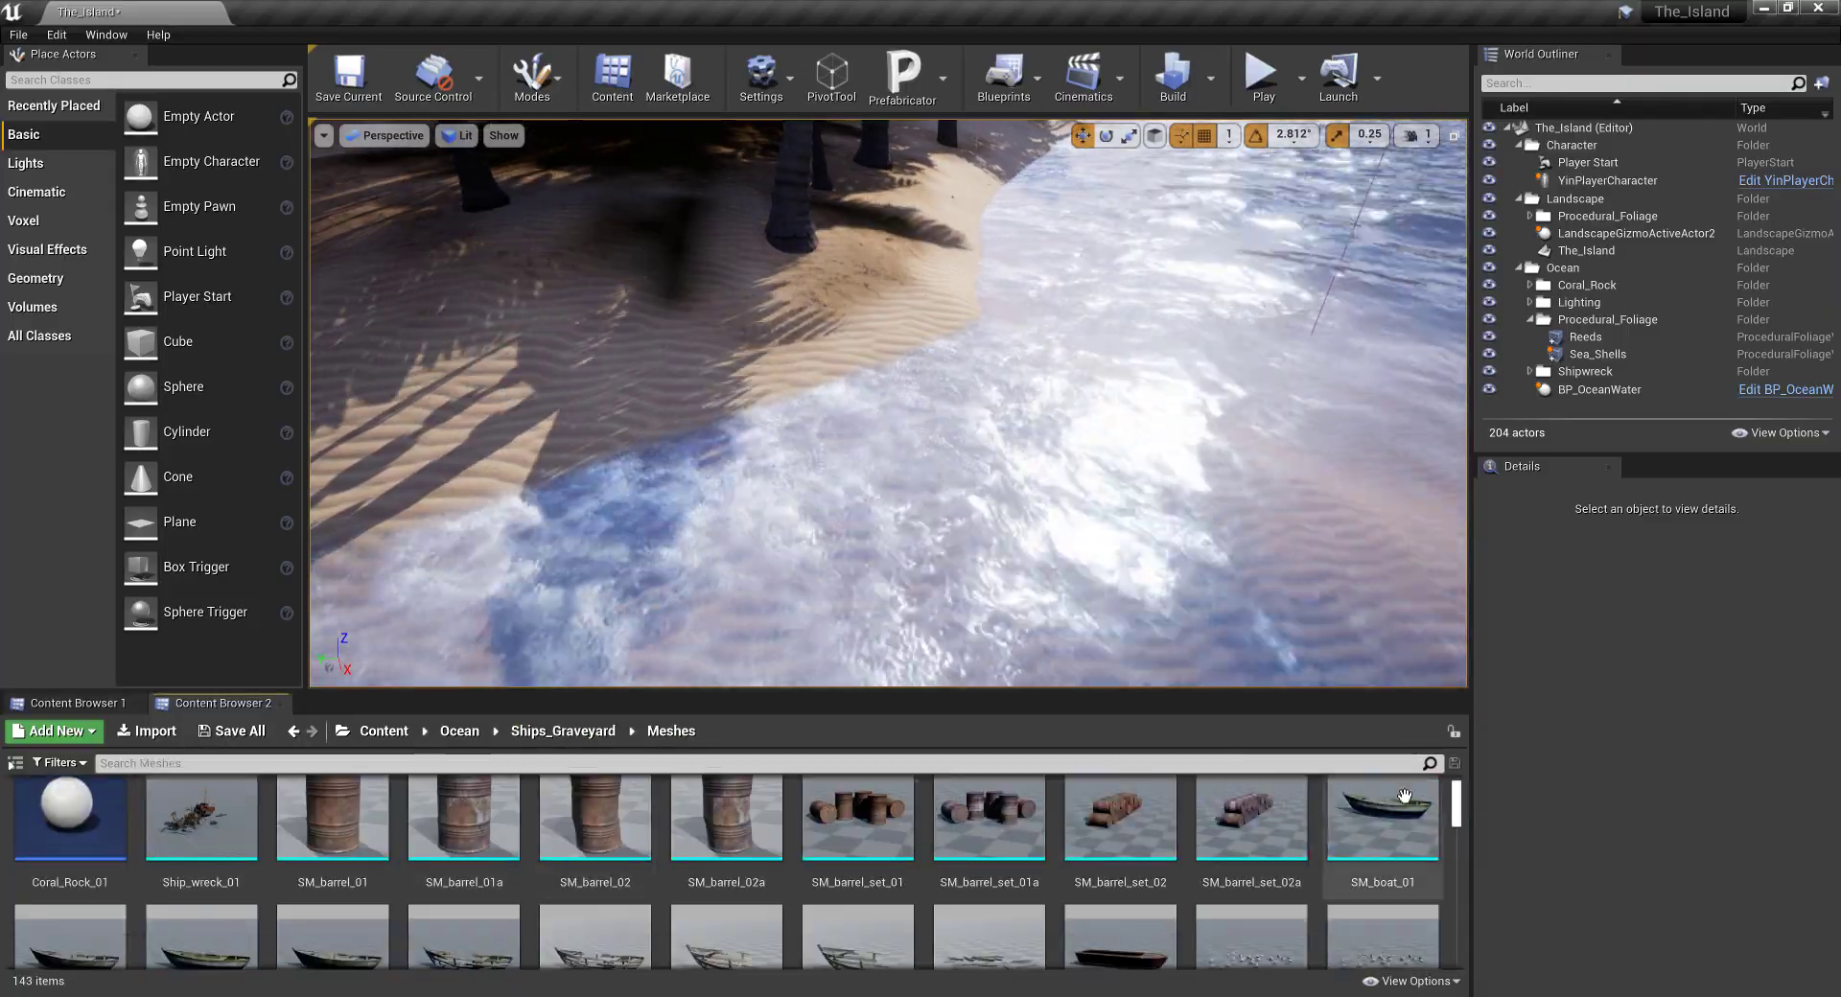
left_click_drag(1398, 805, 623, 460)
right_click_drag(623, 461, 1294, 407)
left_click(1417, 135)
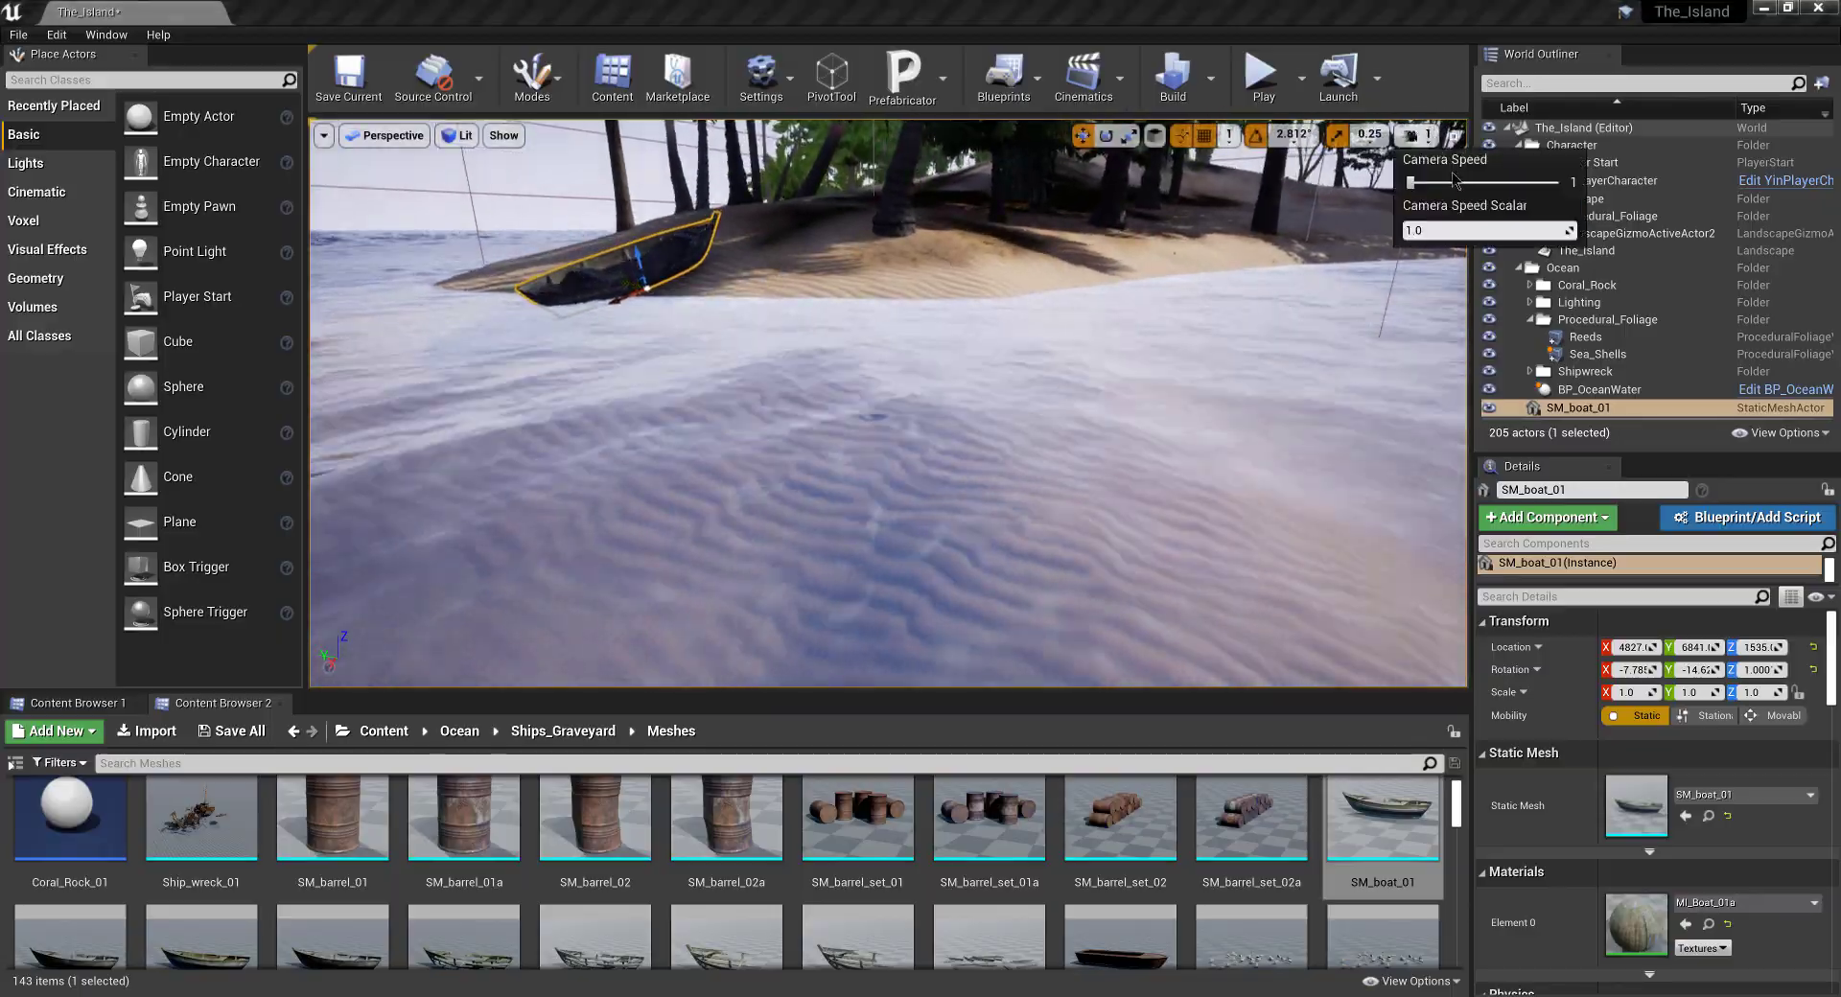
left_click(1447, 181)
Step: Move the boat off the shore and down onto the underwater sand in a full-screen view
key("F11")
right_click_drag(1093, 330, 1064, 379)
left_click_drag(657, 418, 1495, 398)
right_click_drag(1054, 407, 1150, 374)
left_click_drag(744, 466, 970, 726)
right_click_drag(978, 836, 680, 824)
Step: Tilt the boat on the seabed and shift its position on the sand near the shore
key("e")
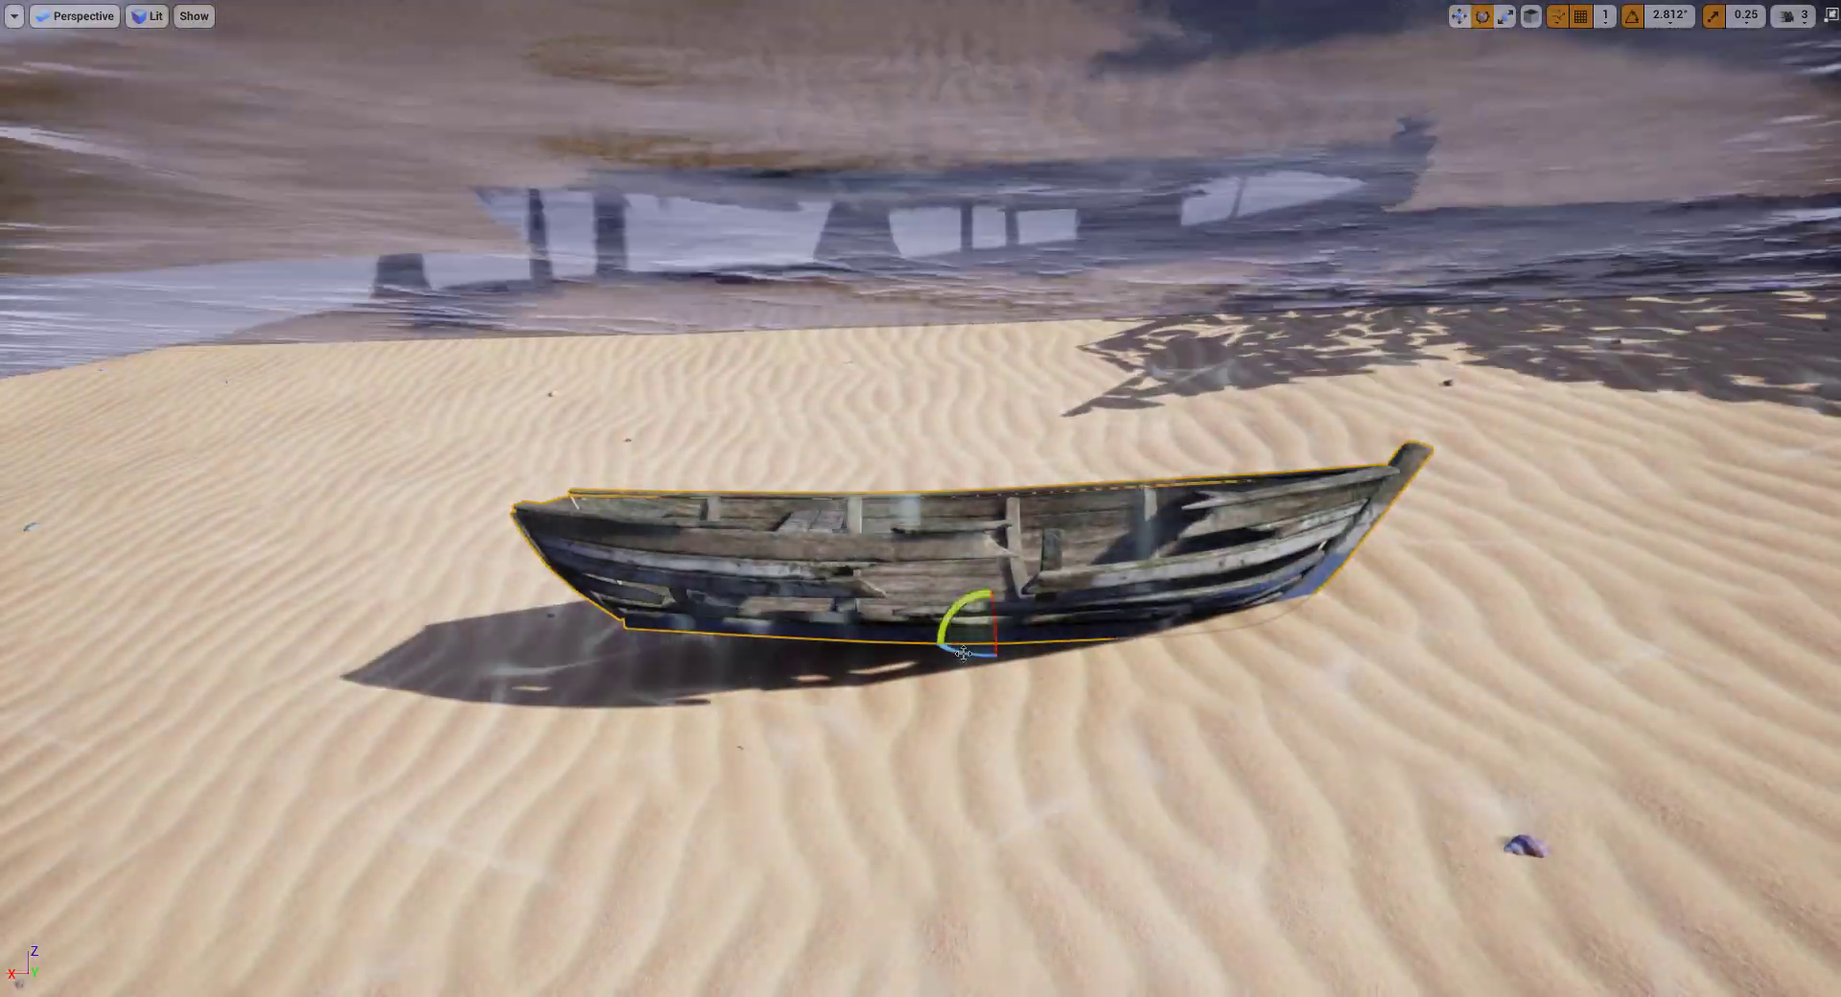
left_click_drag(969, 650, 1020, 654)
mouse_move(979, 613)
left_mouse_down()
mouse_move(982, 664)
mouse_move(973, 604)
mouse_move(1016, 613)
left_mouse_up()
right_click_drag(1017, 613, 997, 671)
key("w")
left_click_drag(1036, 548, 832, 305)
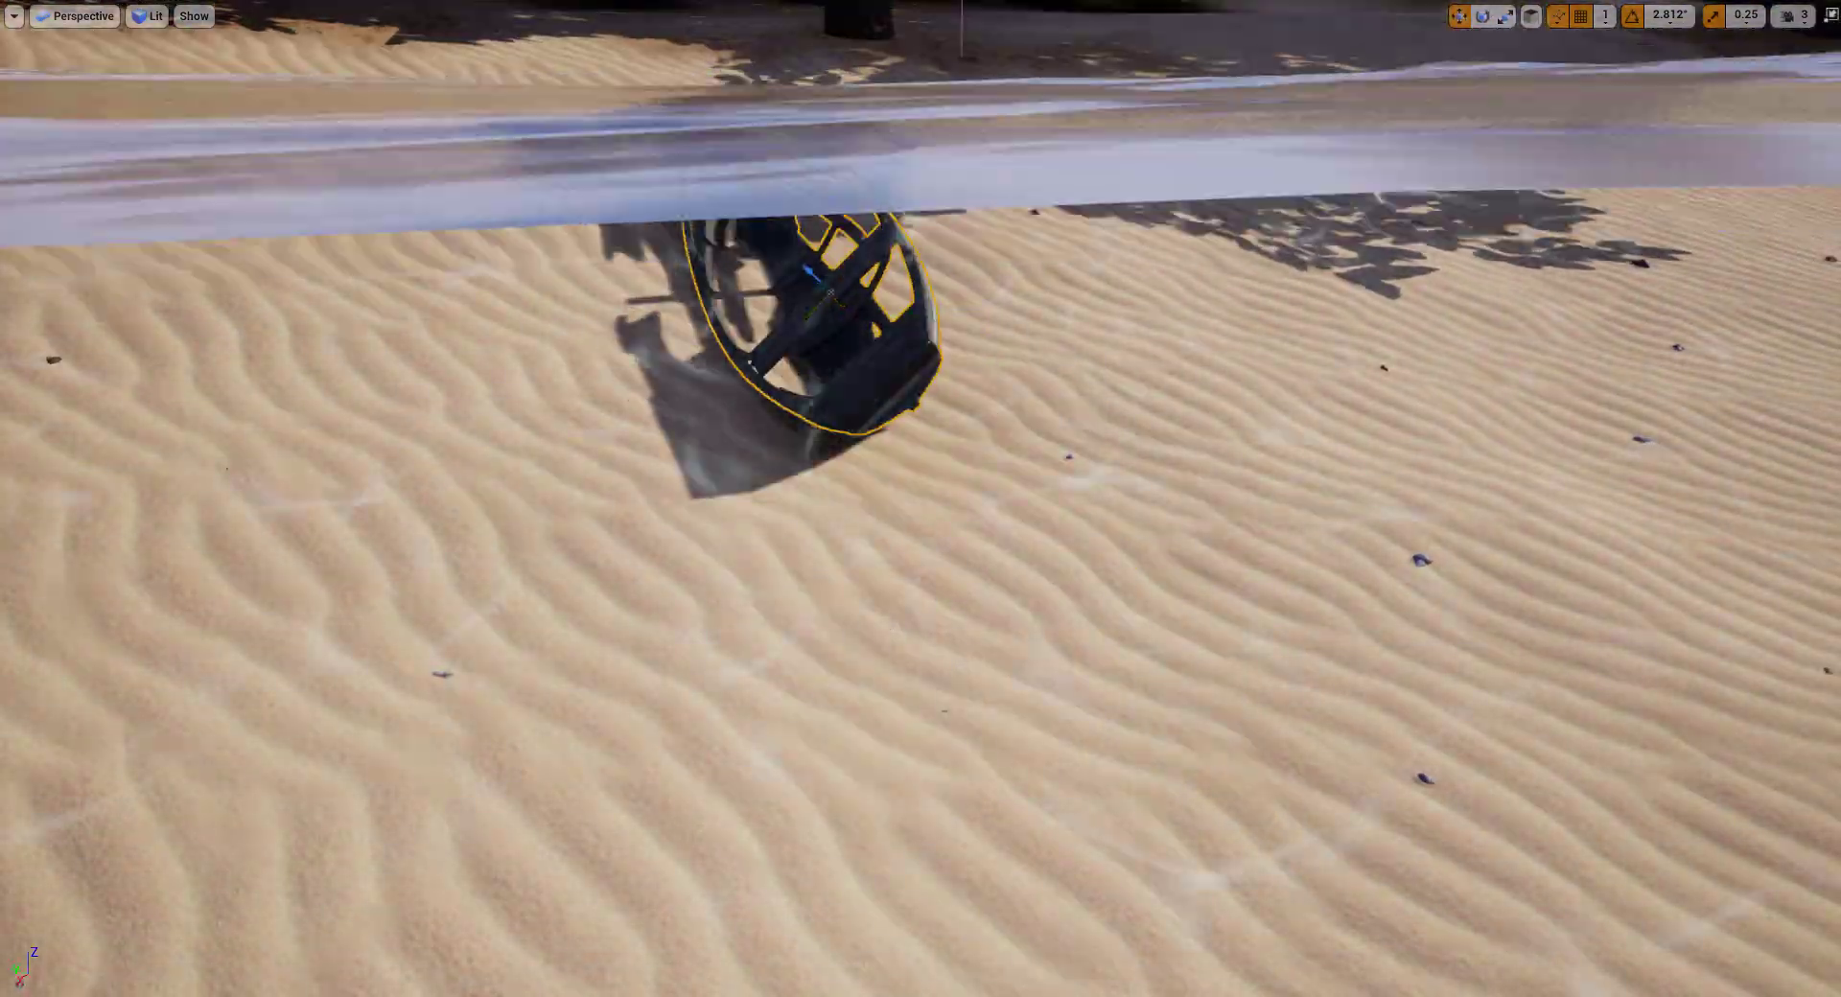
Step: Fine-tune the sunken boat's rotation against the slope of the seabed and deselect it
right_click_drag(832, 304, 863, 326)
key("e")
left_click_drag(992, 499, 1003, 538)
right_click_drag(1003, 539, 949, 547)
left_click(959, 460)
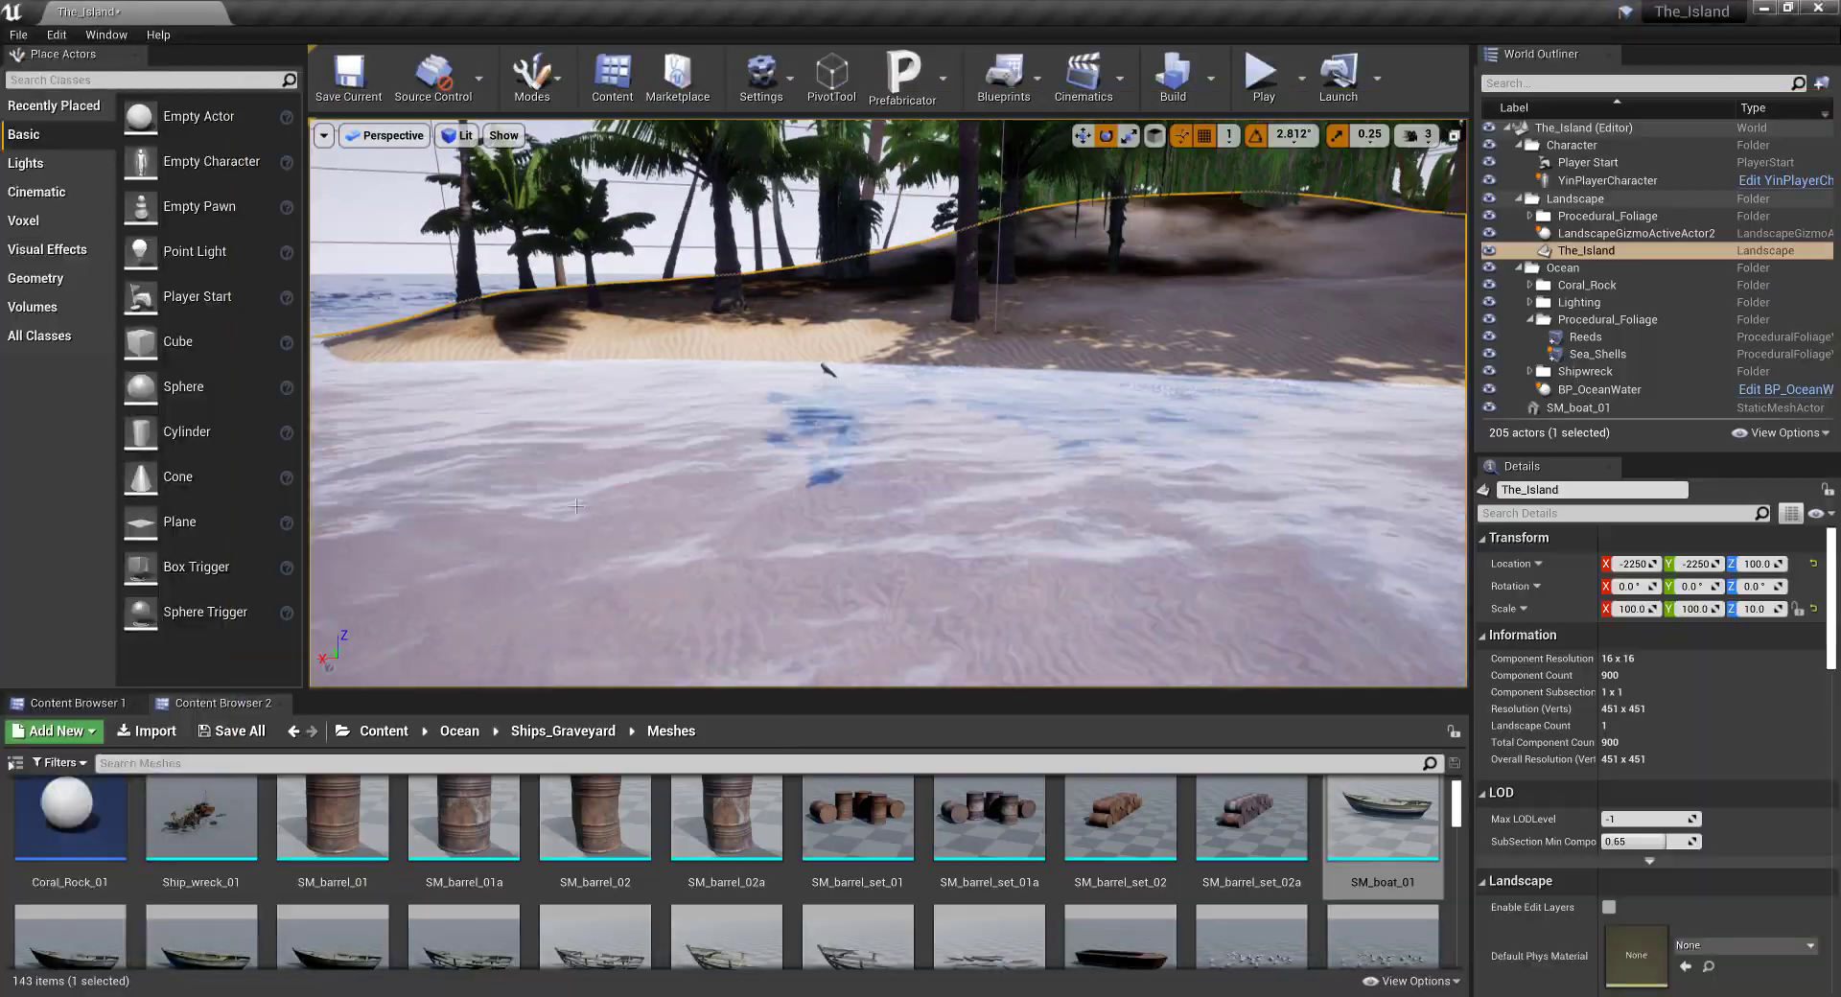
Step: Hide BP_OceanWater and place the SM_boat_Debris_01 mesh on the sand beside the sunken boat
scroll(959, 867, "down", 10)
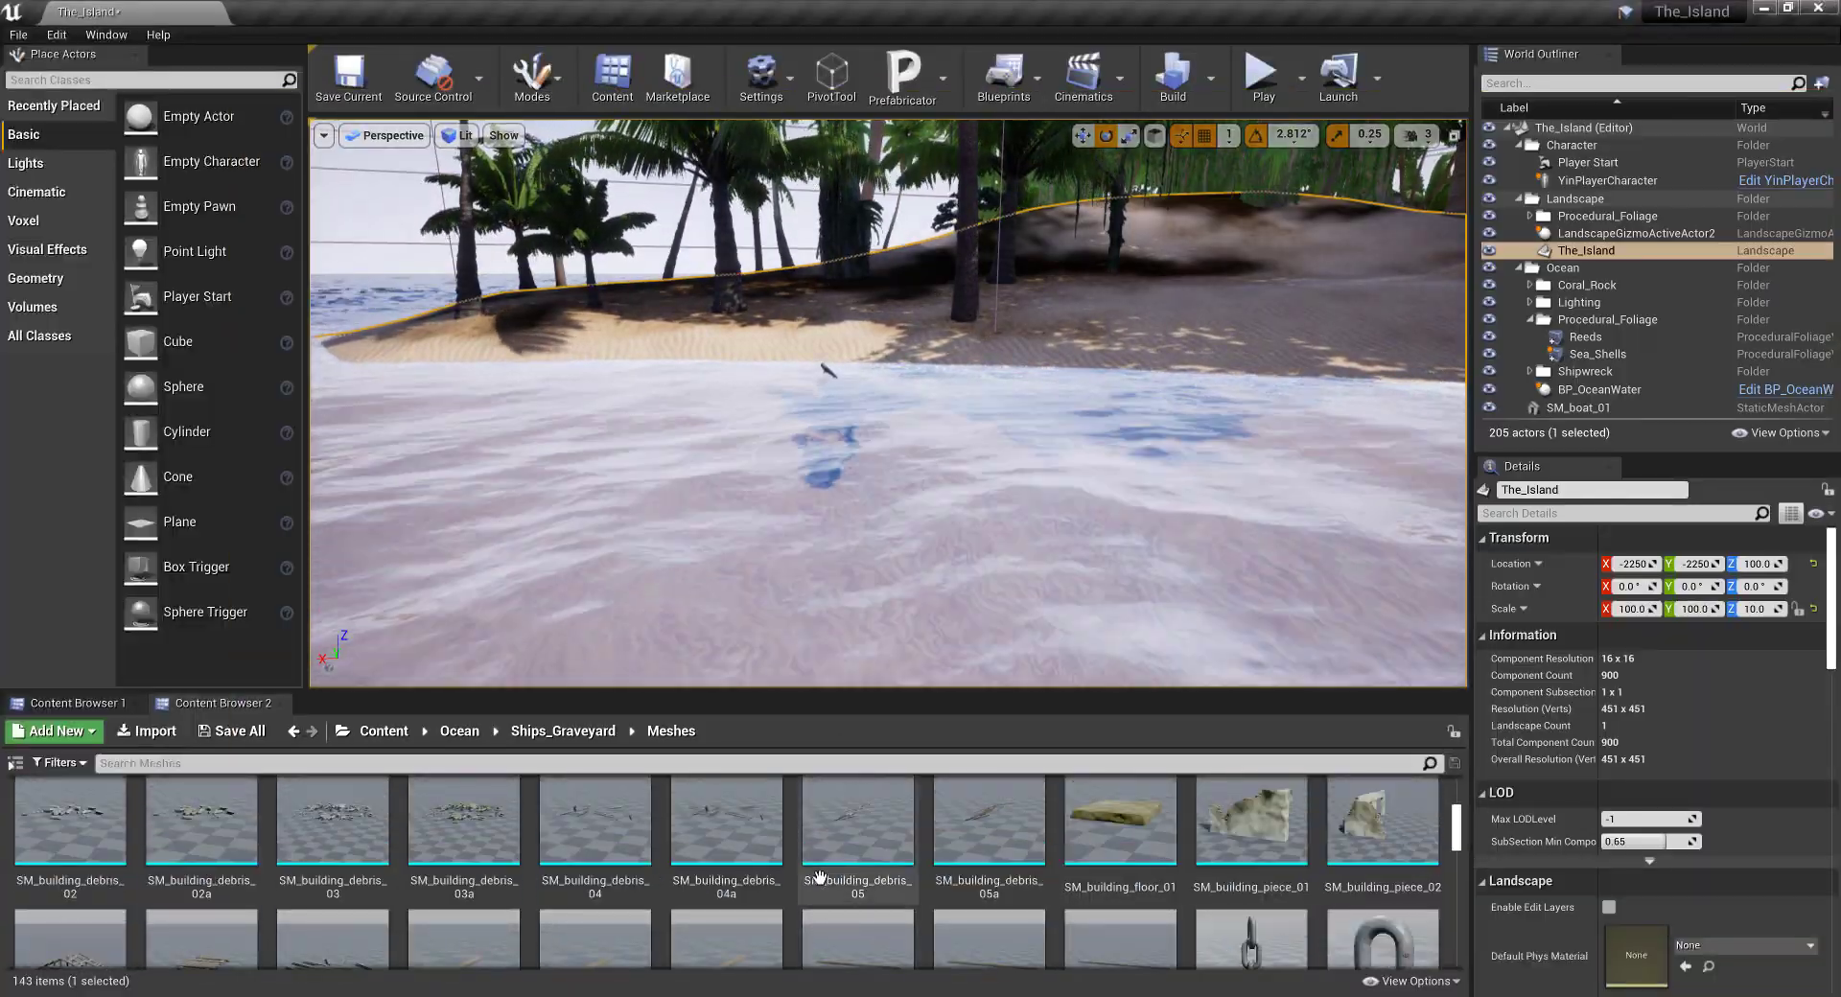
scroll(820, 874, "down", 10)
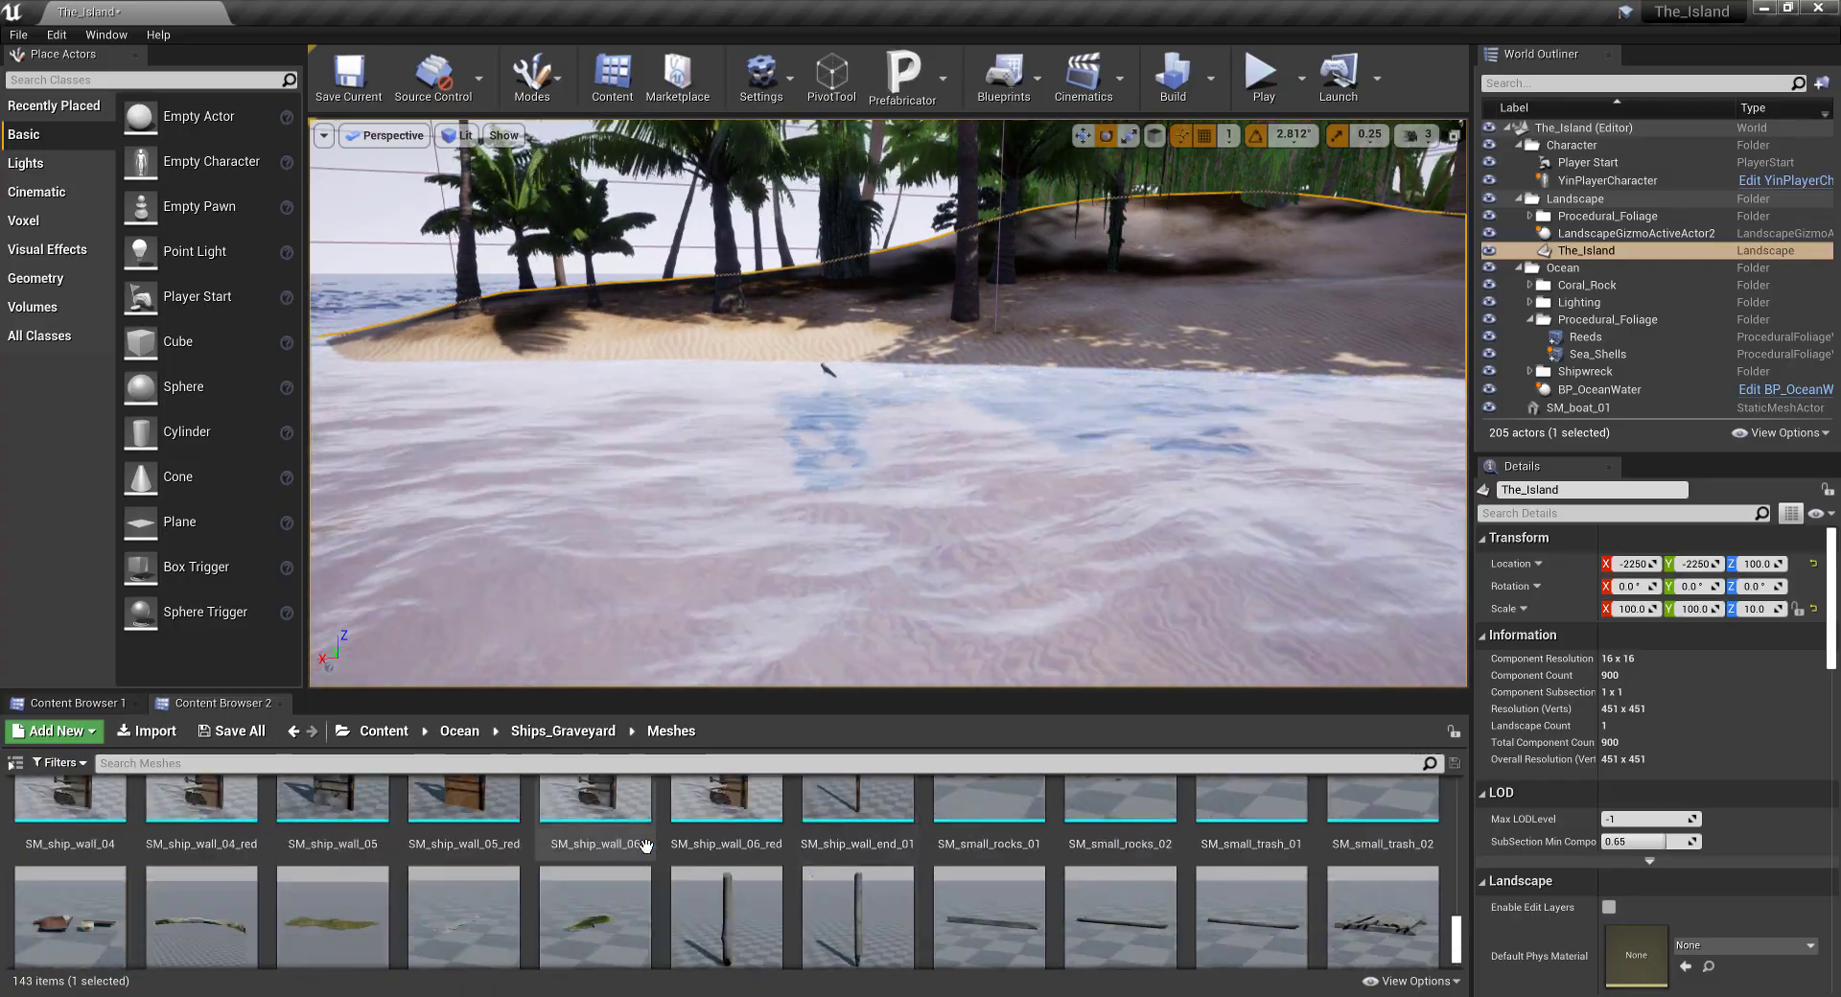
scroll(565, 868, "up", 5)
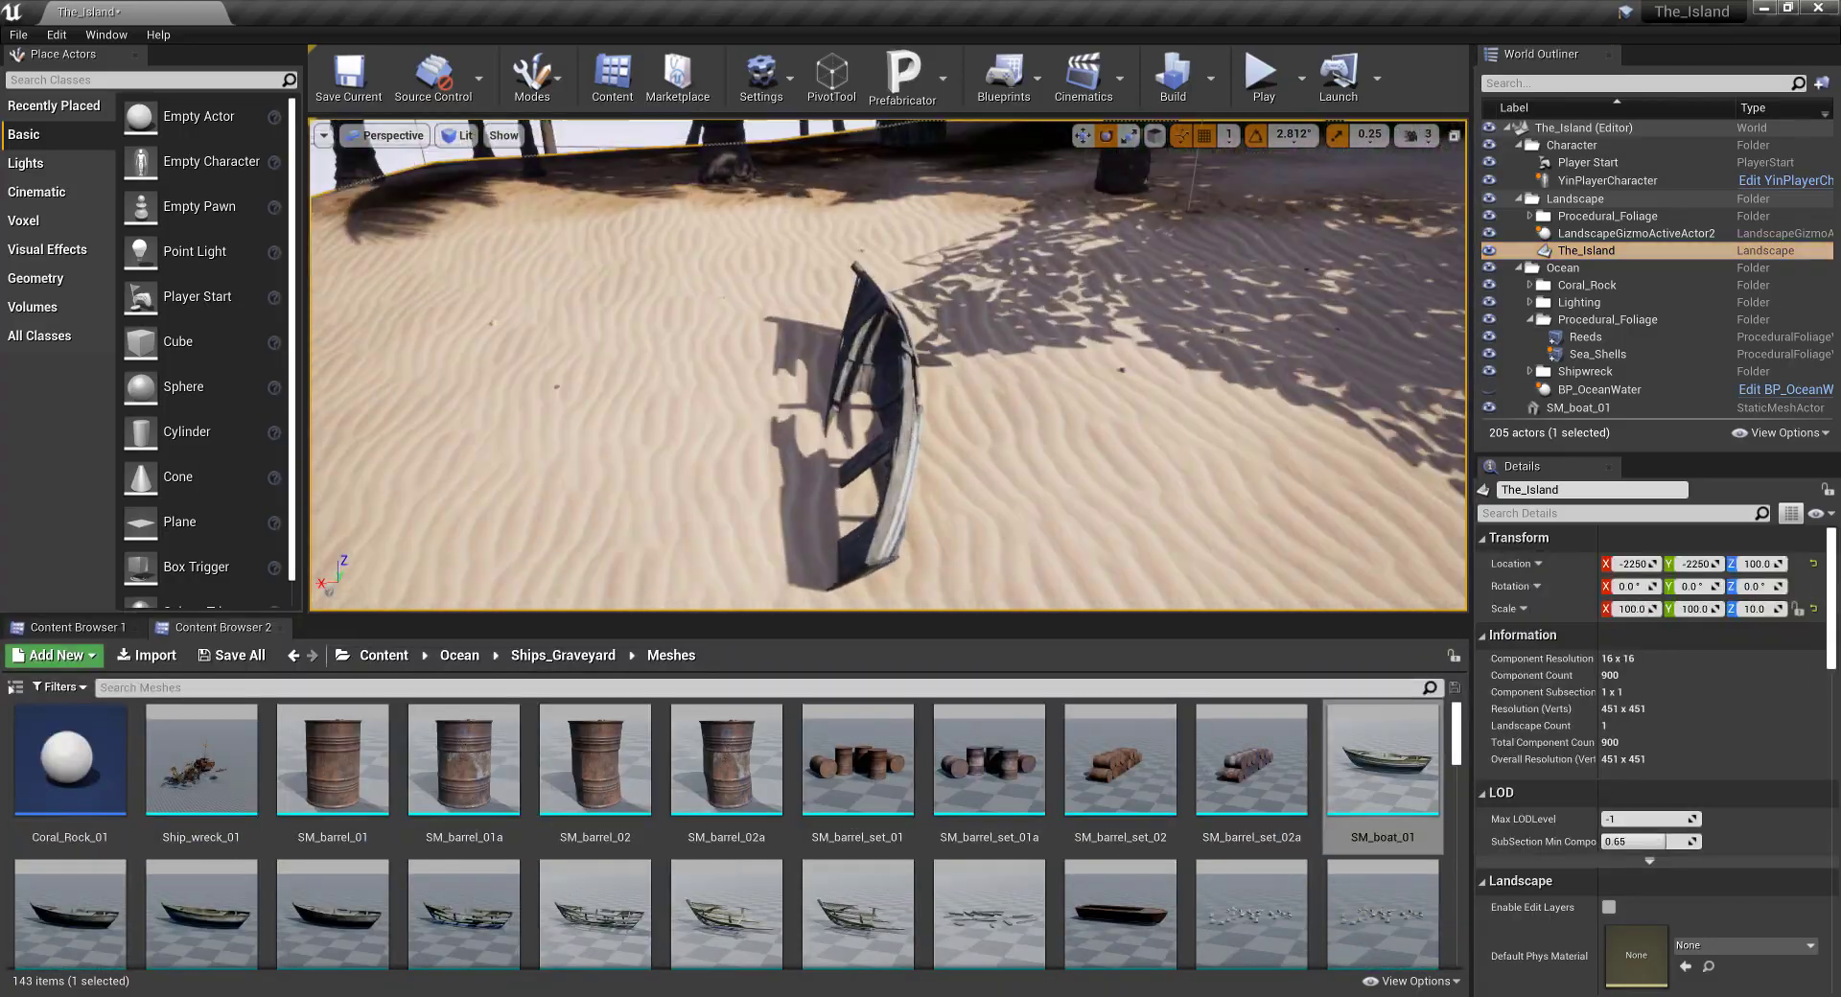
left_click(946, 431)
key("f")
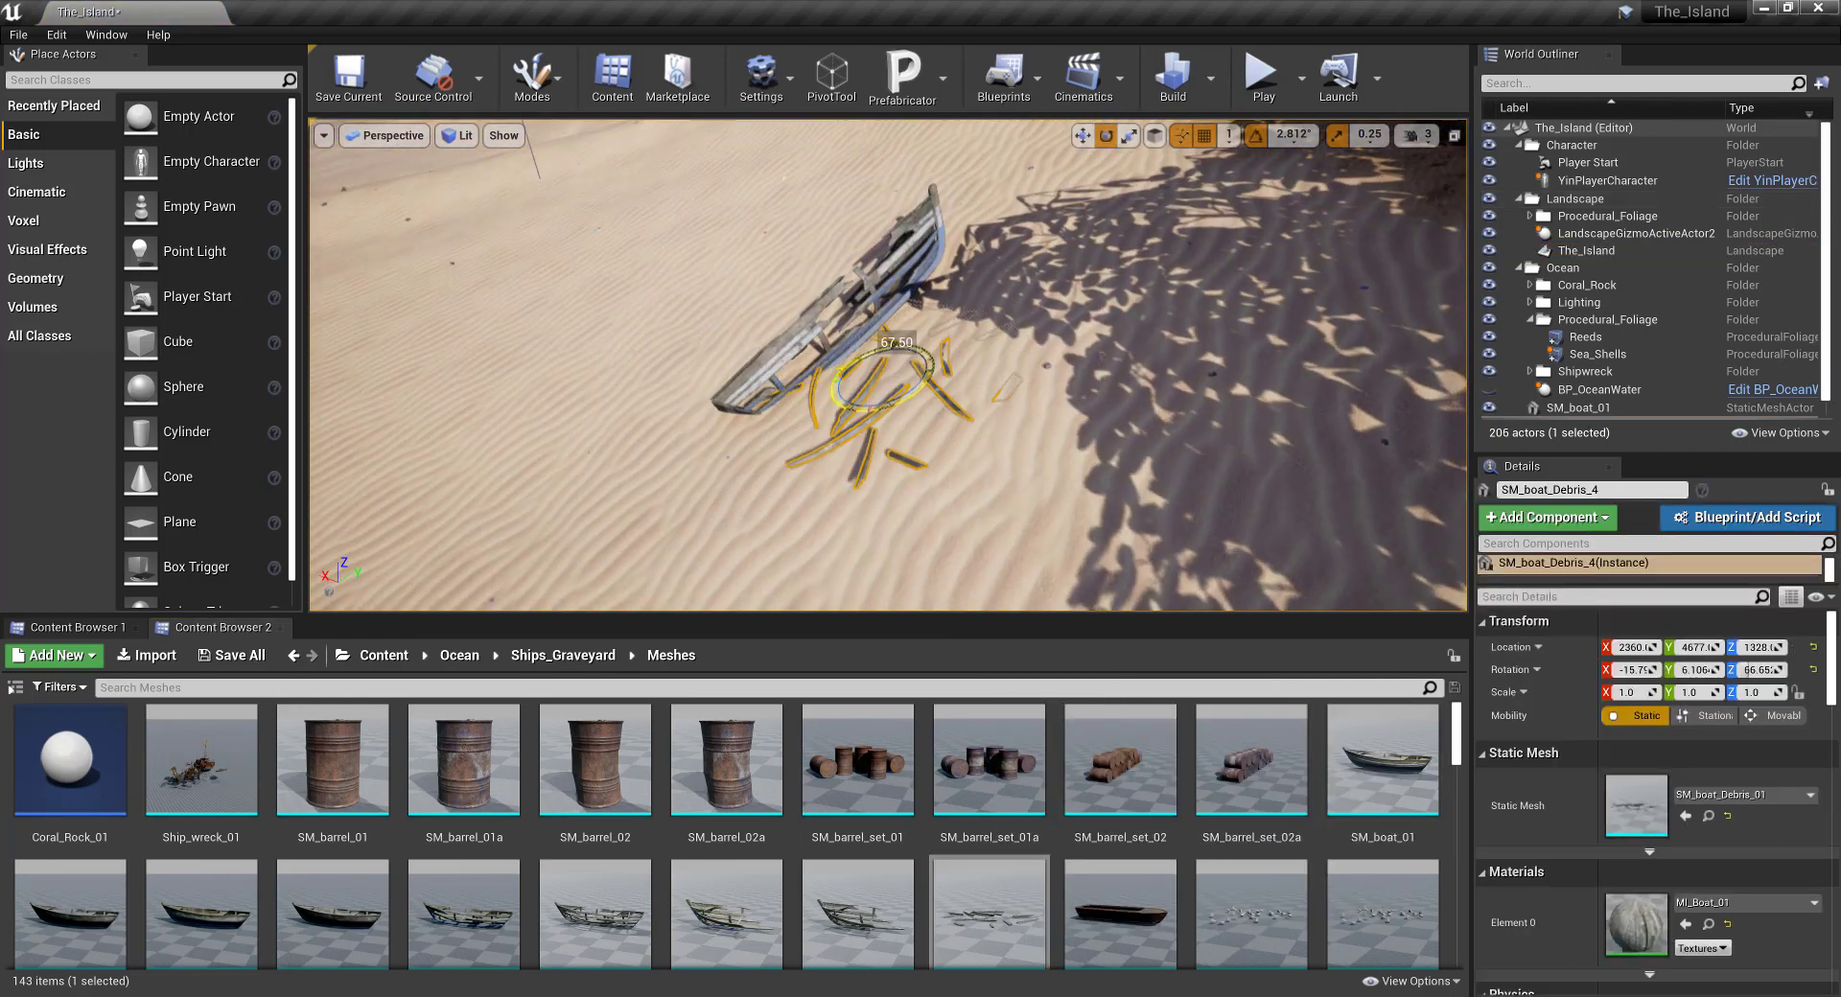
right_click_drag(889, 409, 940, 410)
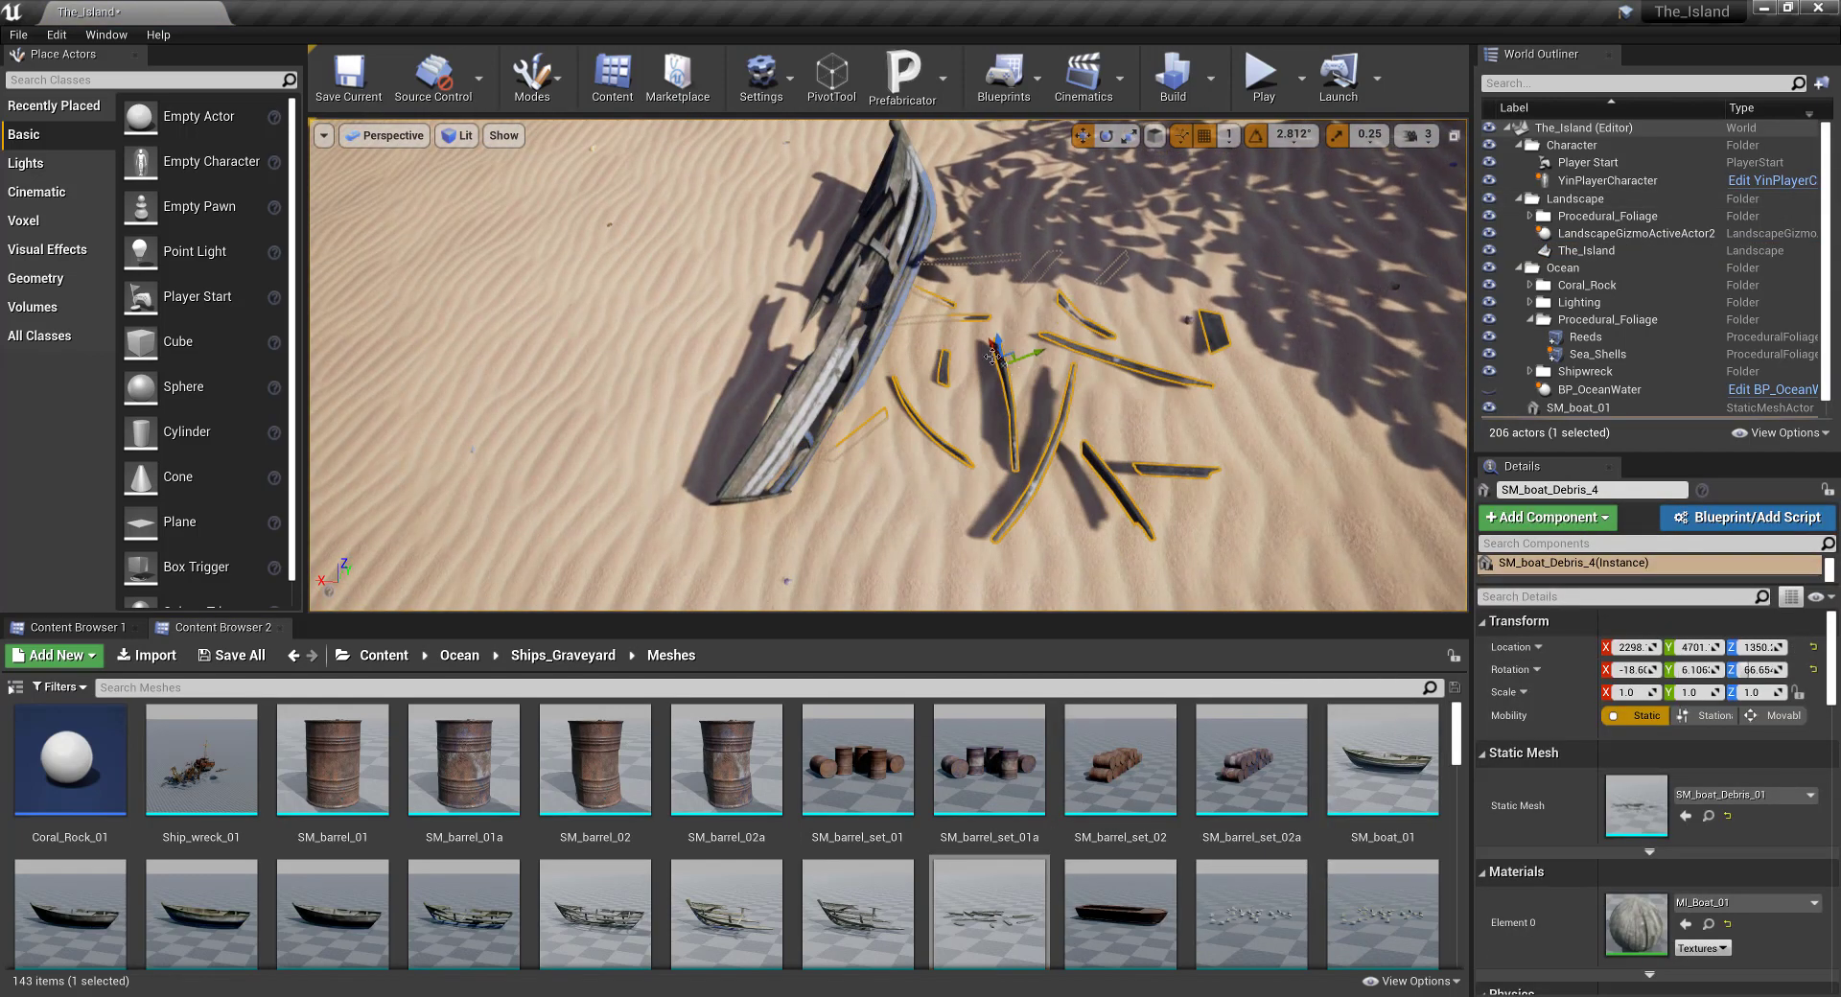
Step: Move the boat debris to about X 2341, Y 4796, Z 1368 and tilt it towards the sand slope
left_click_drag(992, 356, 986, 321)
right_click_drag(985, 321, 1003, 355)
key("e")
left_click_drag(1003, 360, 1005, 331)
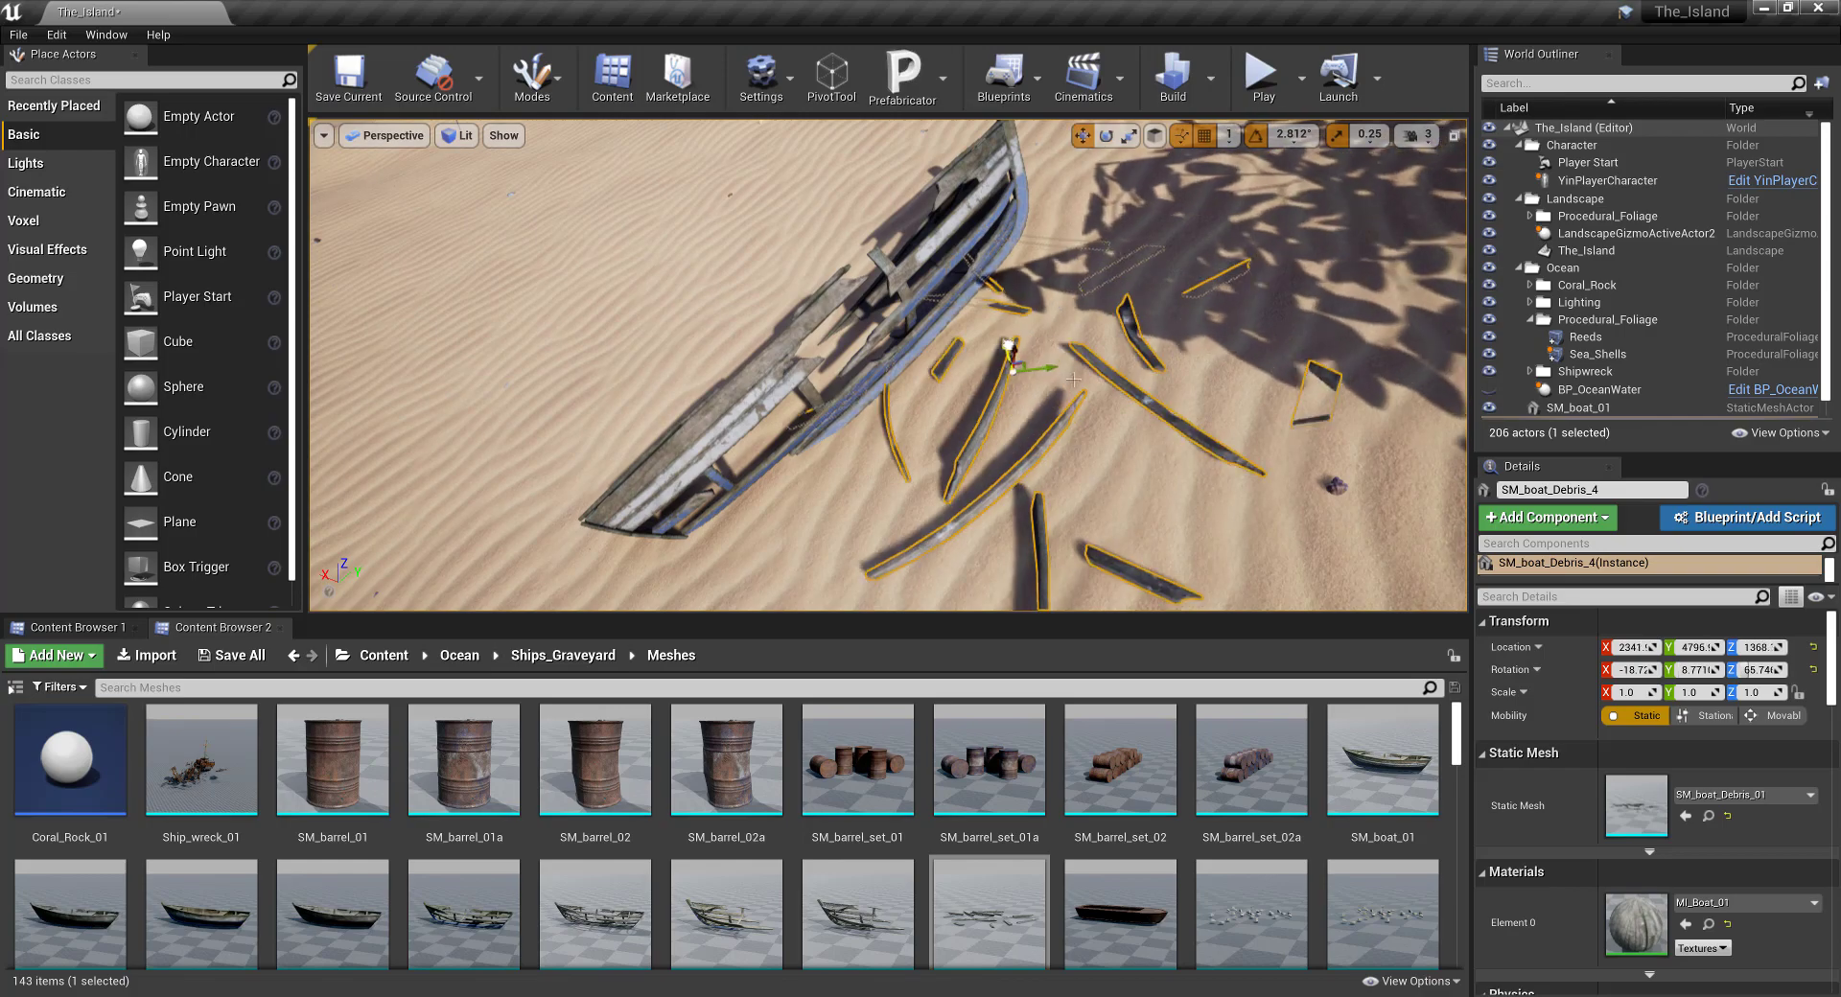
Step: Adjust the debris rotation to about -18.9, 11.4 and 64.8 degrees so the planks follow the seabed
left_click(1007, 335)
mouse_move(1006, 335)
right_mouse_down()
mouse_move(958, 355)
mouse_move(997, 336)
right_mouse_up()
left_click(644, 266)
key("e")
key("w")
right_click_drag(644, 267, 661, 278)
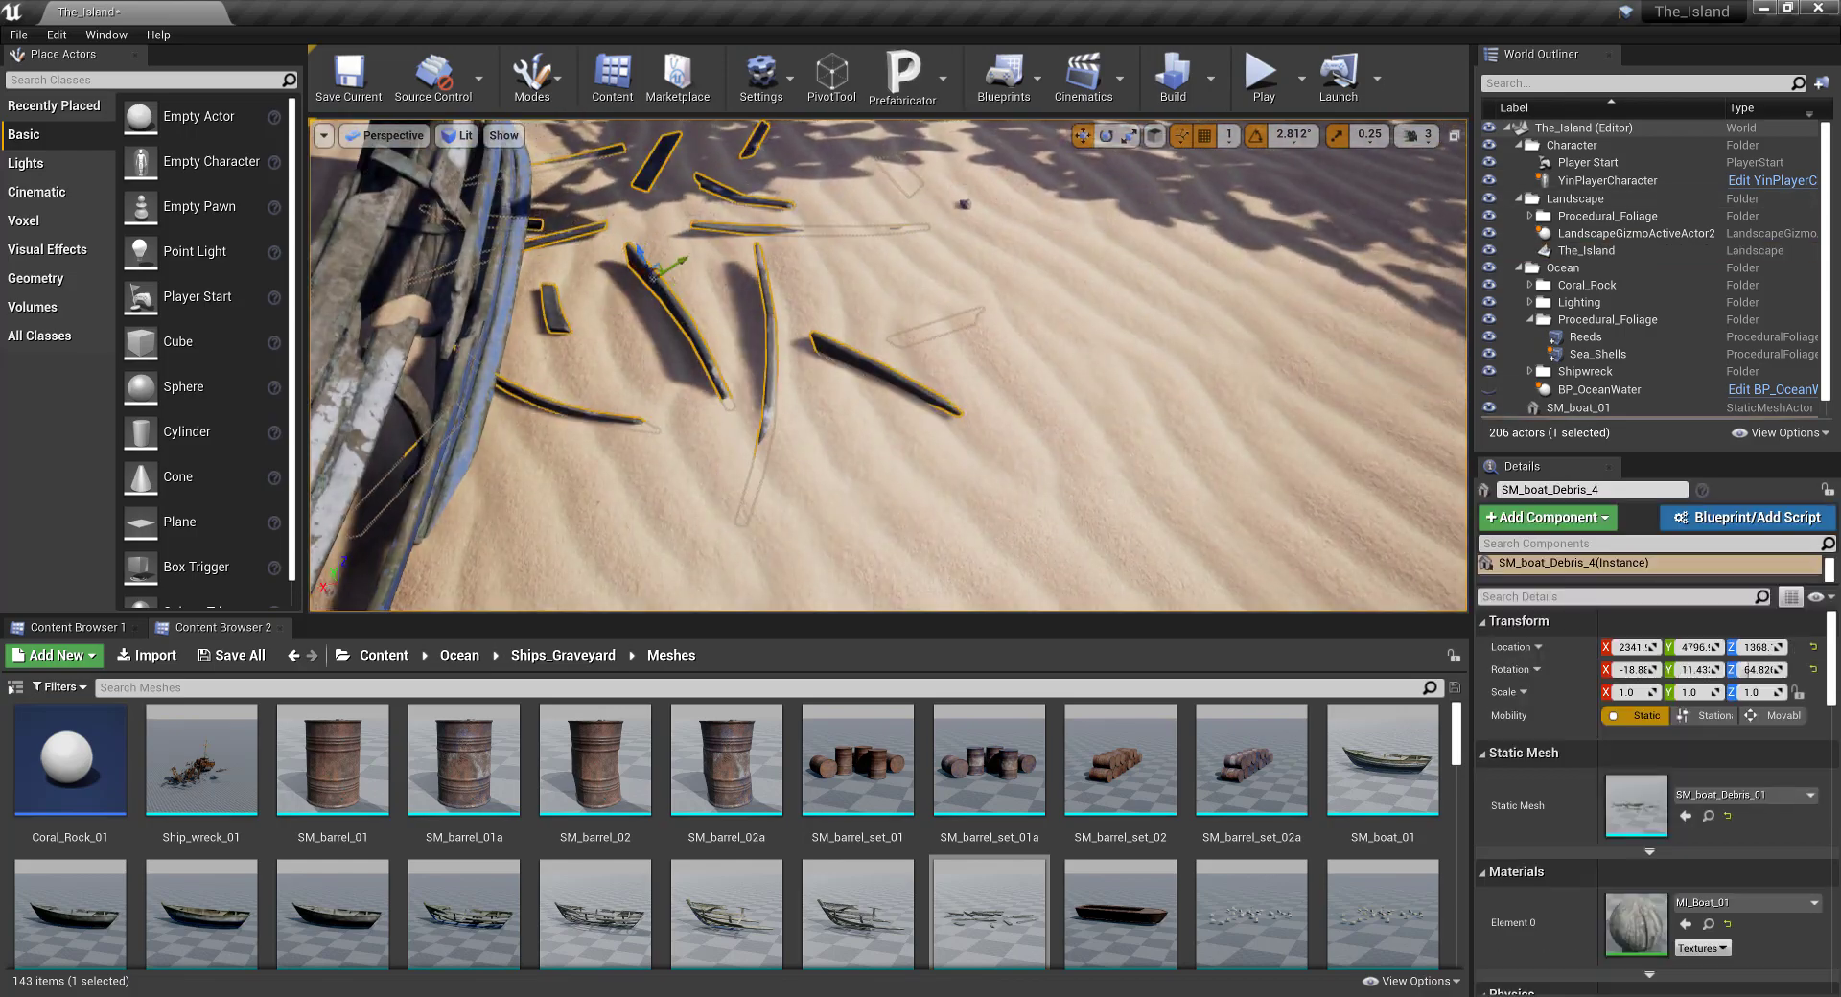